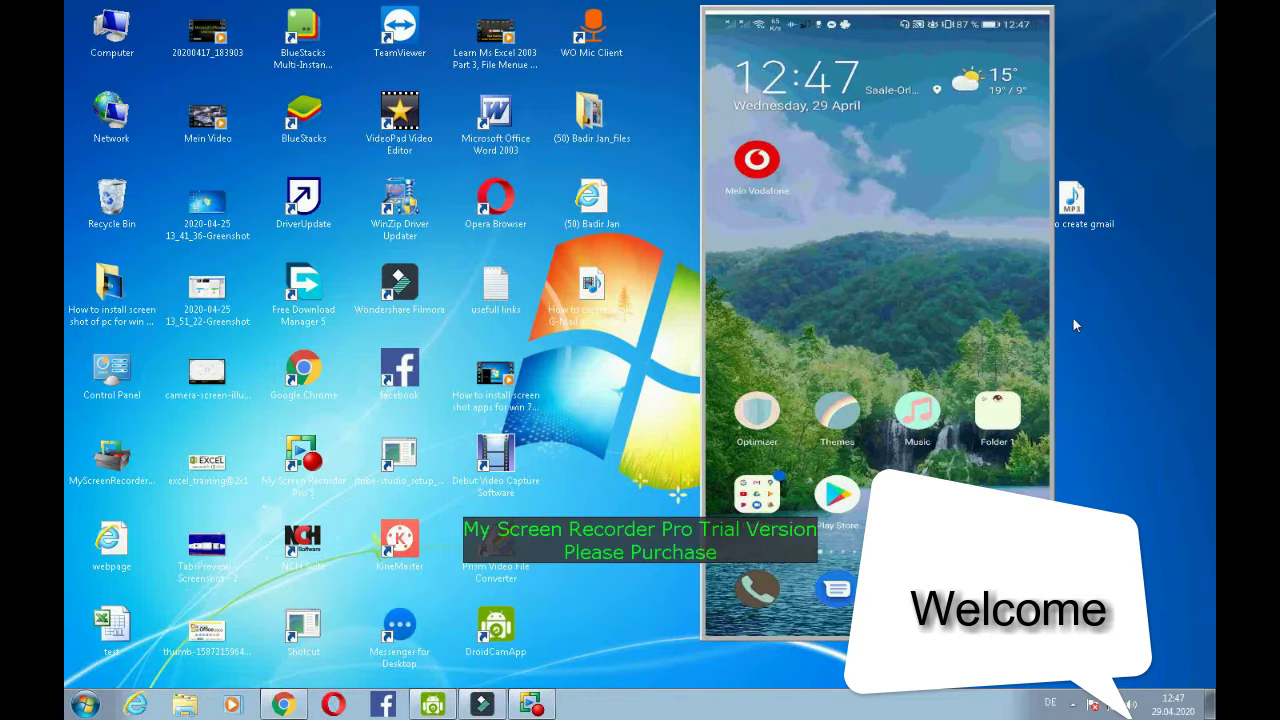
- Widen the mirrored phone window while Facebook opens its Join Facebook screen
left_click_drag(1052, 310, 1108, 312)
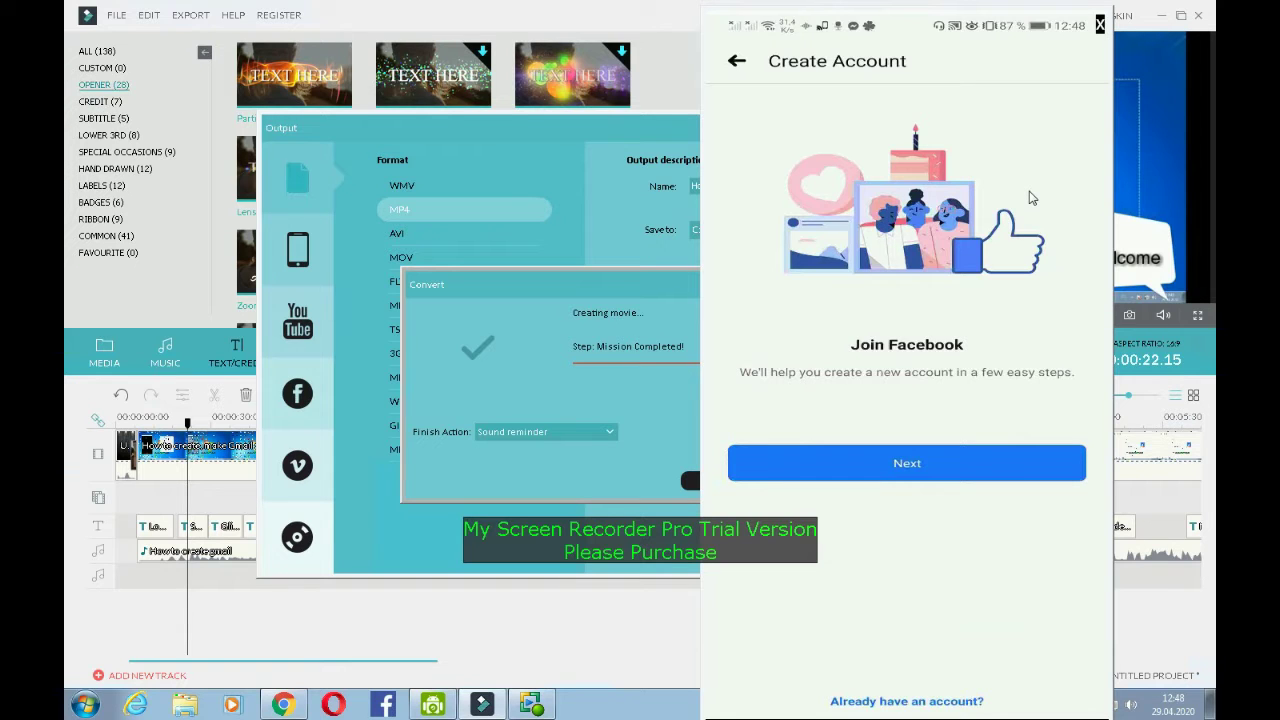
- Close Filmora's export-complete dialog and Output window, then minimize the Filmora editor
left_click_drag(637, 299, 555, 289)
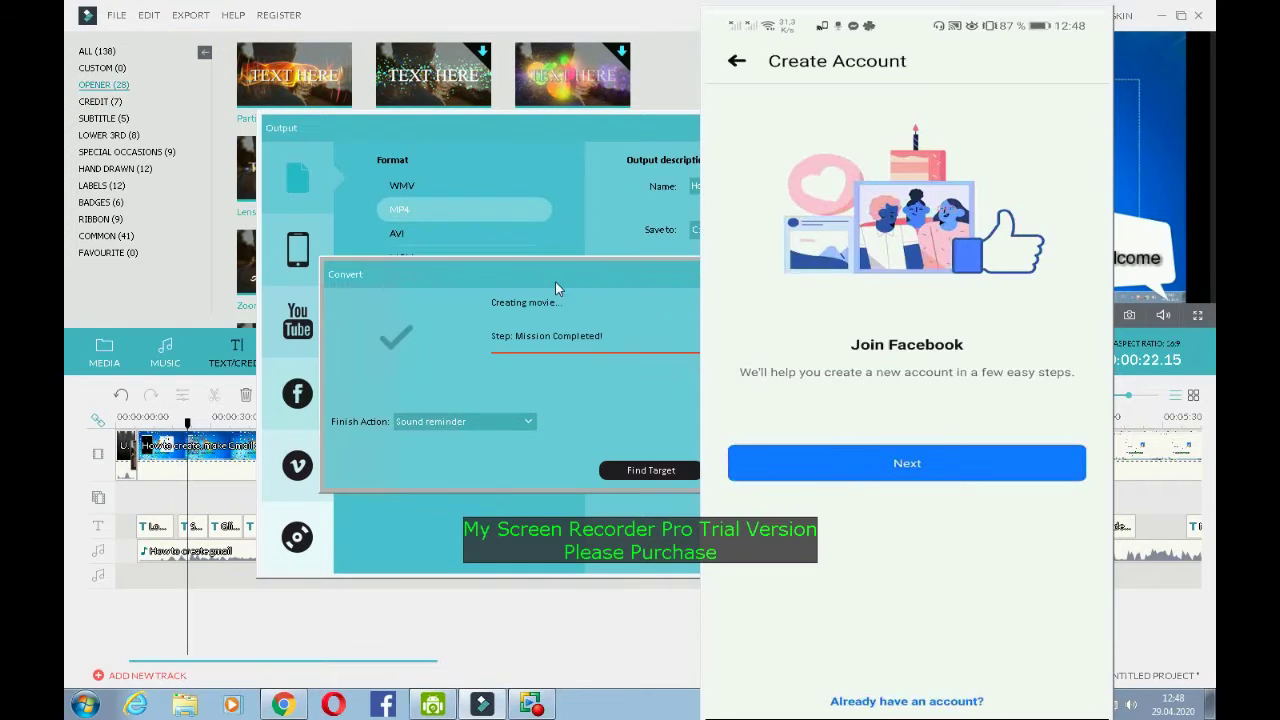
left_click_drag(630, 279, 618, 276)
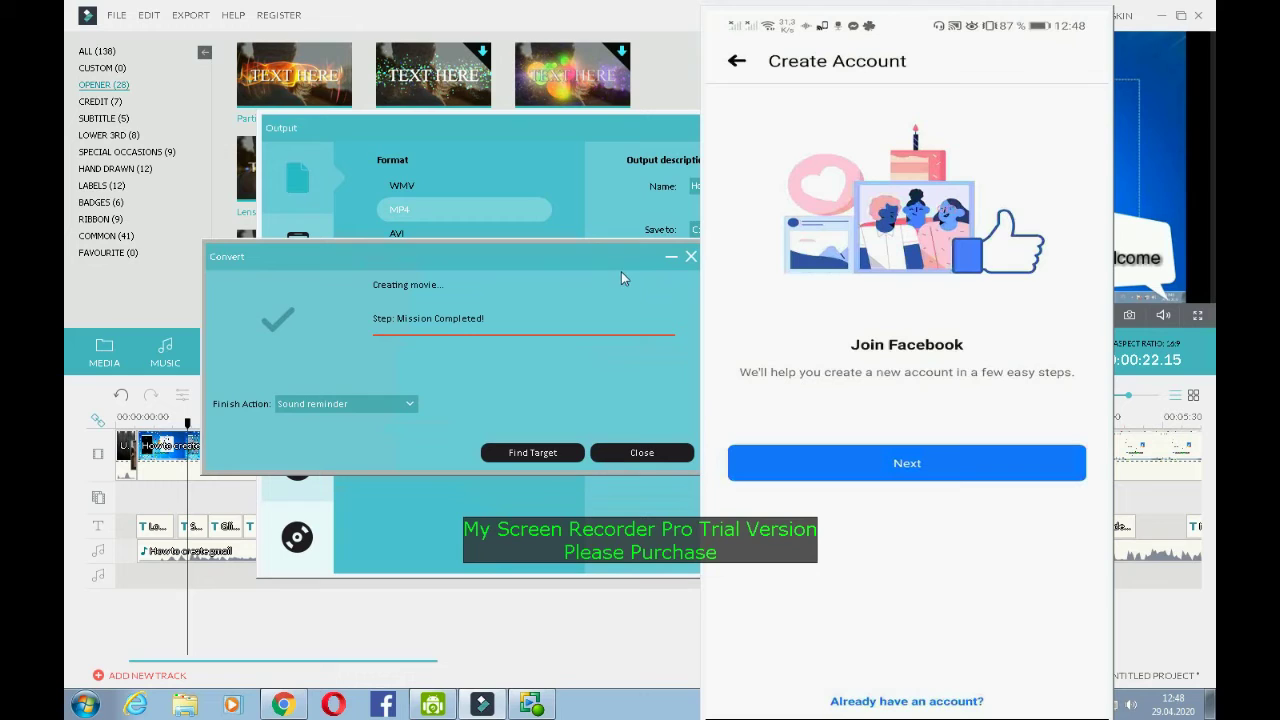
left_click(642, 454)
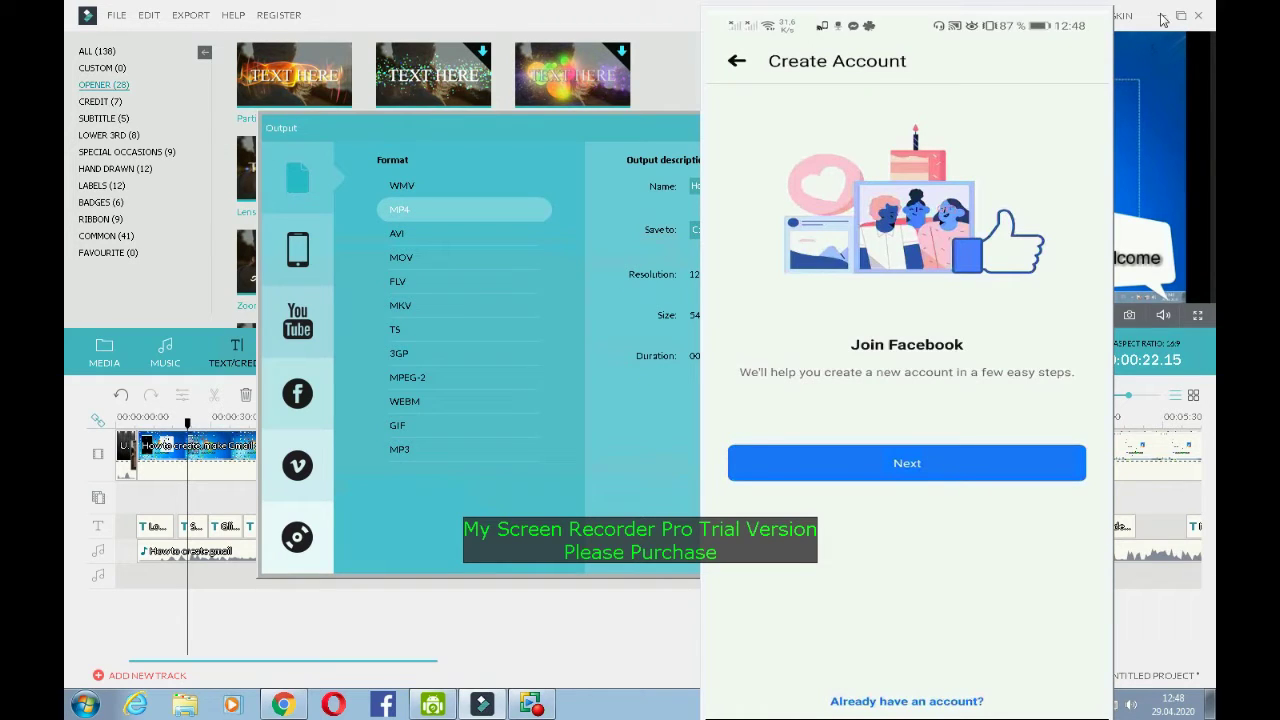
left_click_drag(604, 133, 454, 123)
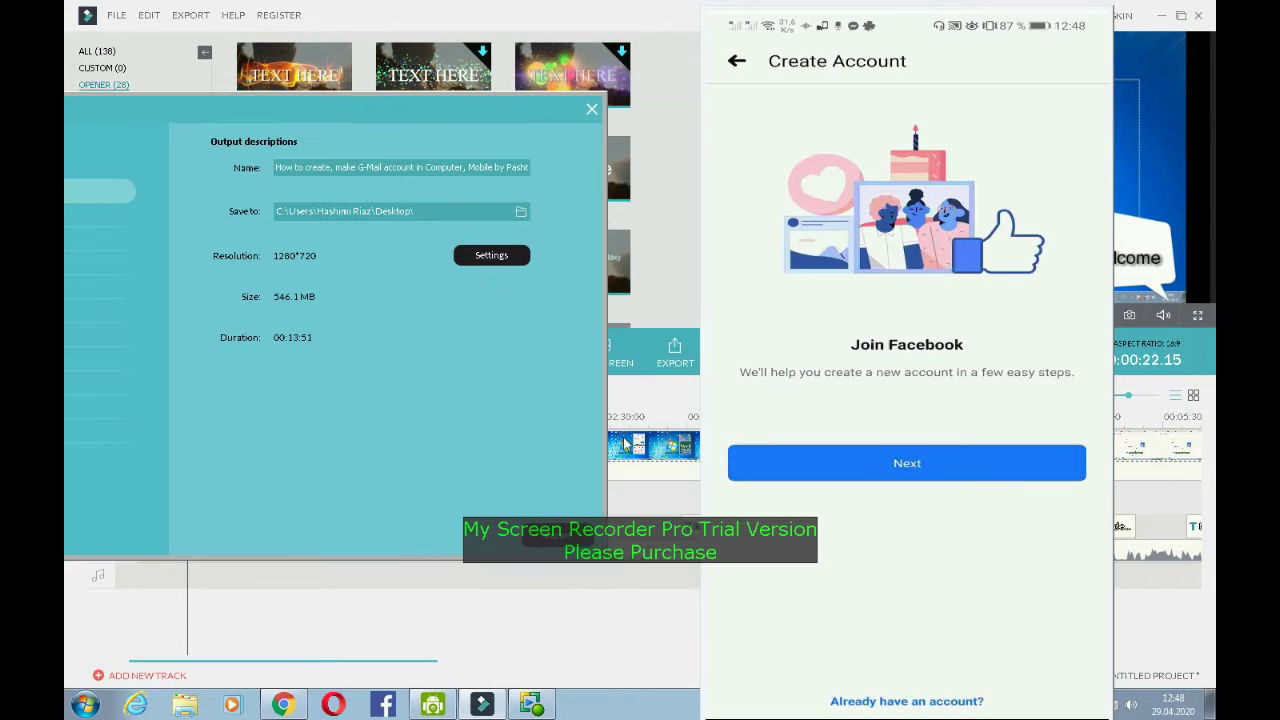
left_click(591, 104)
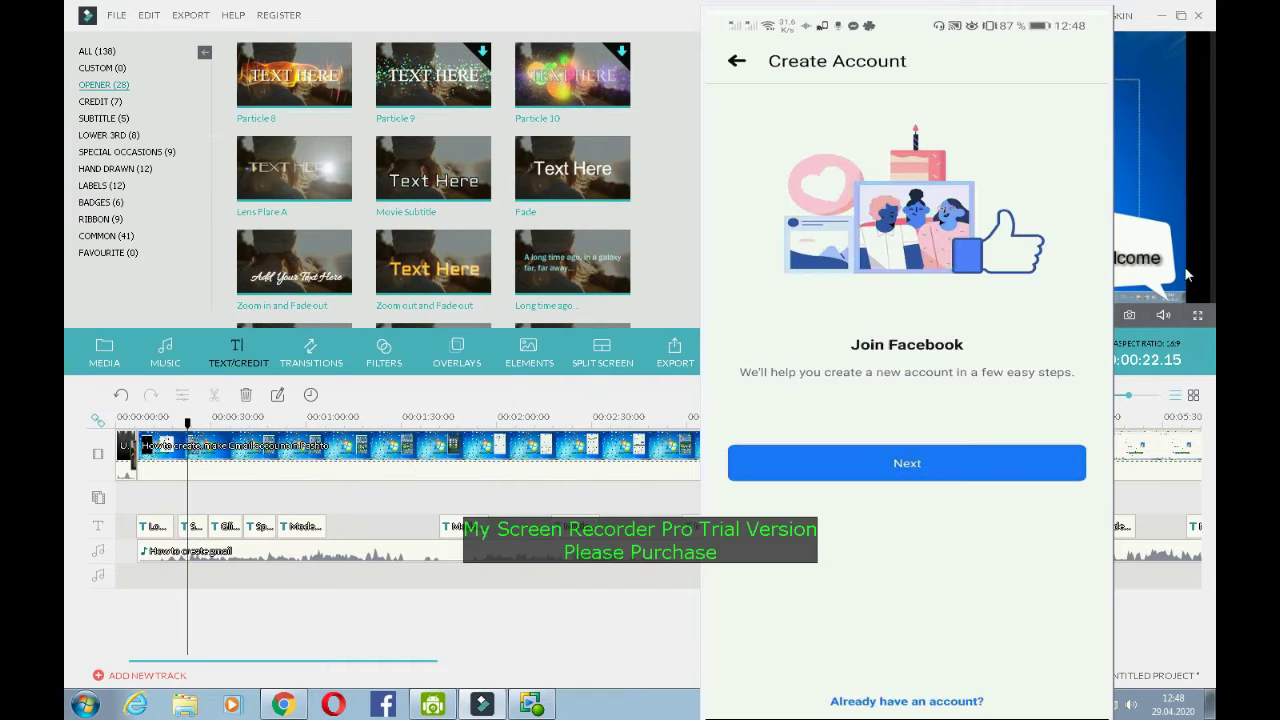
left_click(1163, 17)
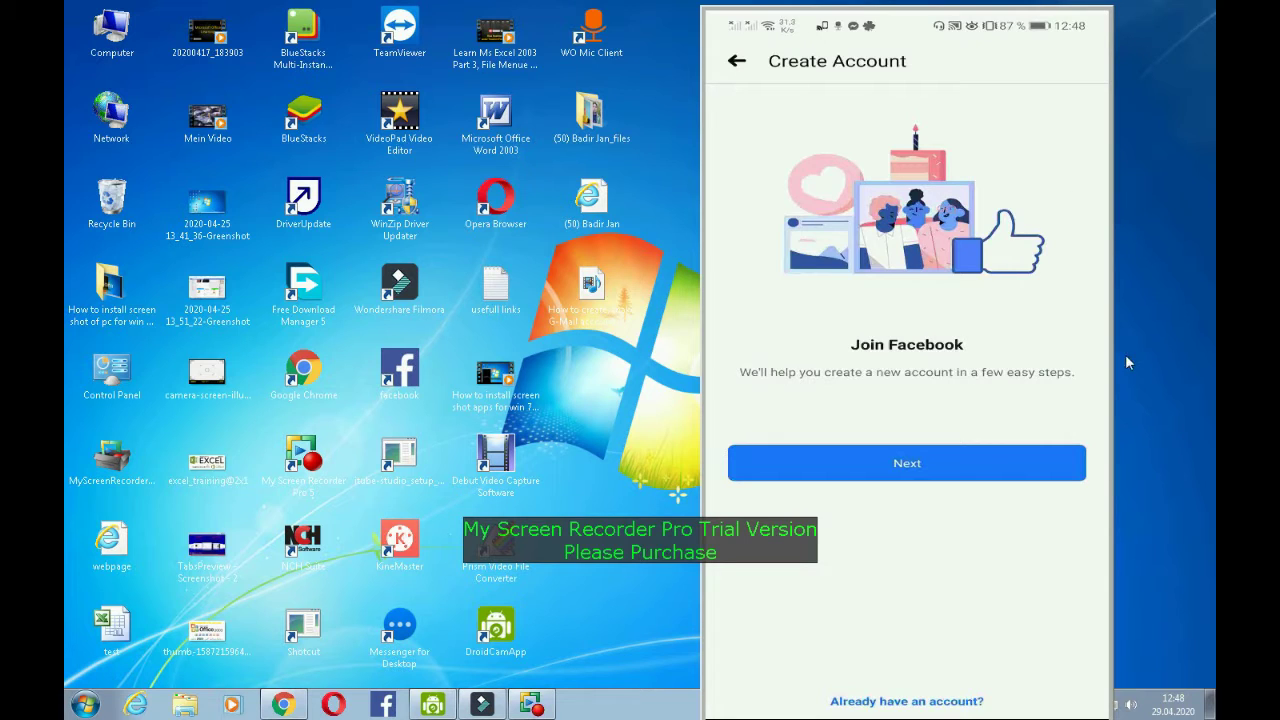
- Shrink the phone mirror, advance Facebook sign-up to the name step, then close the disconnected mirror
left_click_drag(1109, 349, 1085, 350)
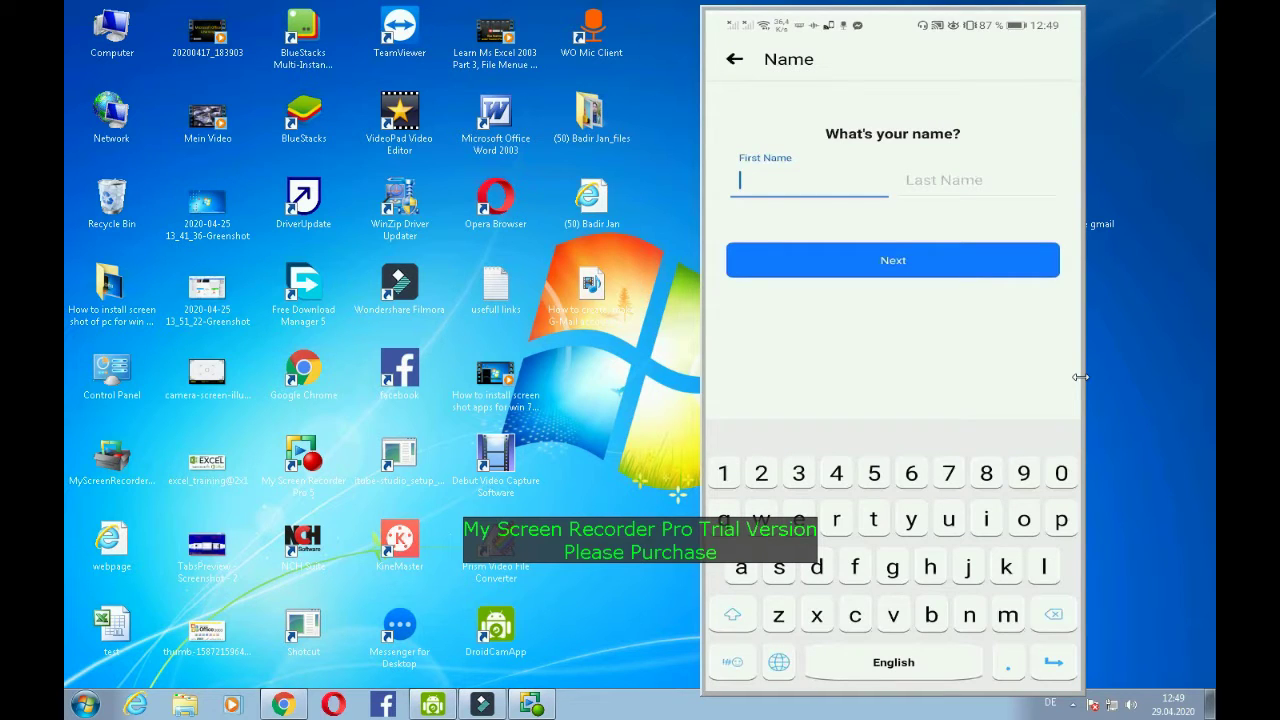
key("Tab")
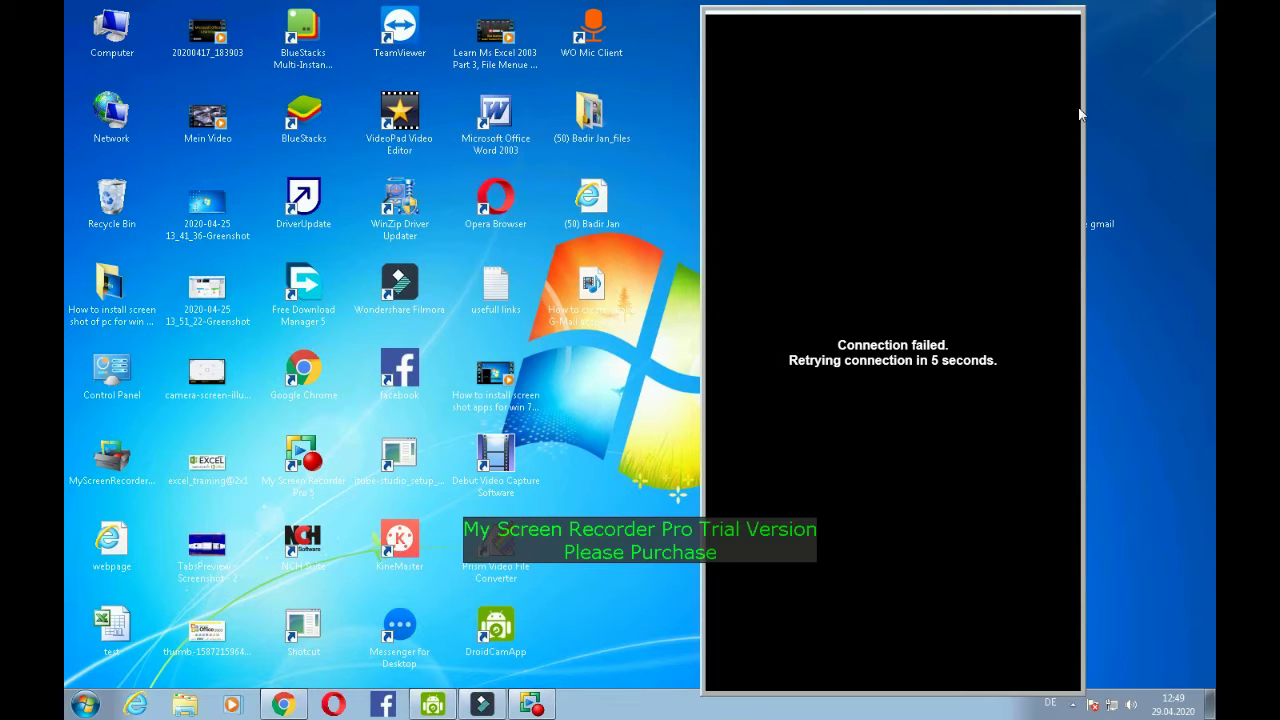
left_click(1075, 32)
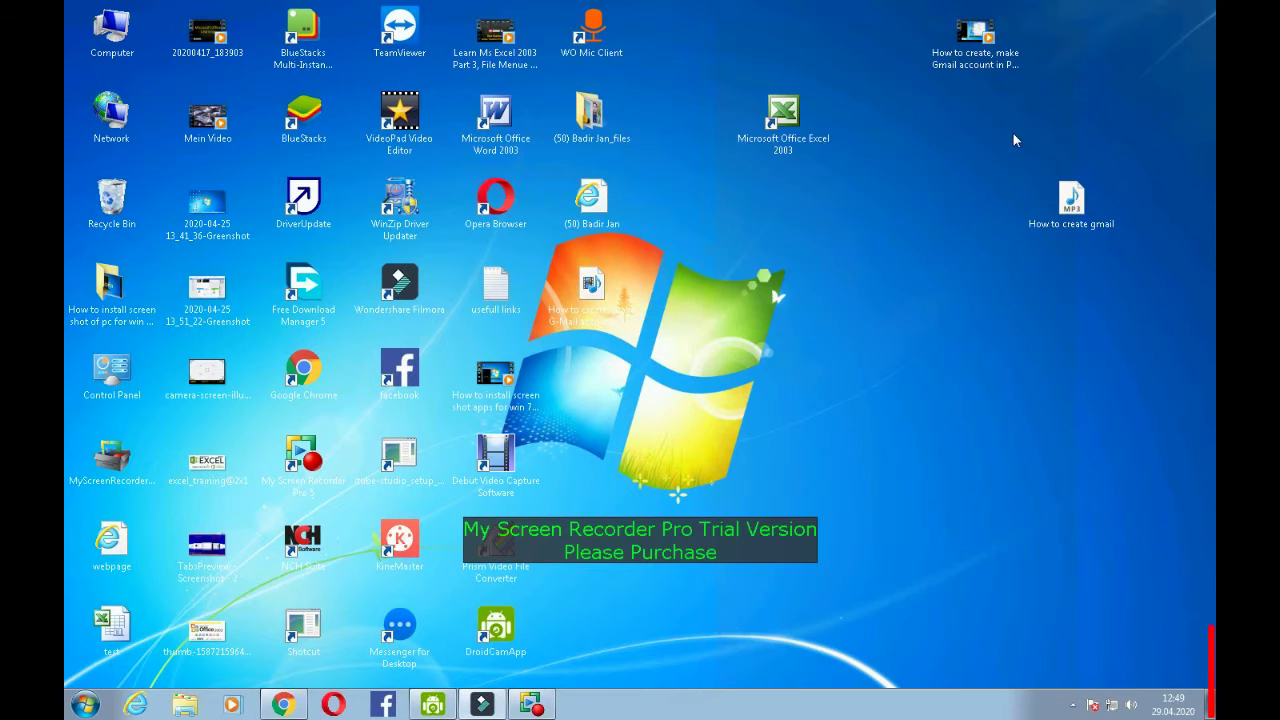
- Refresh the Windows desktop and switch to the Chrome window showing YouTube's home page
right_click(902, 145)
left_click(939, 209)
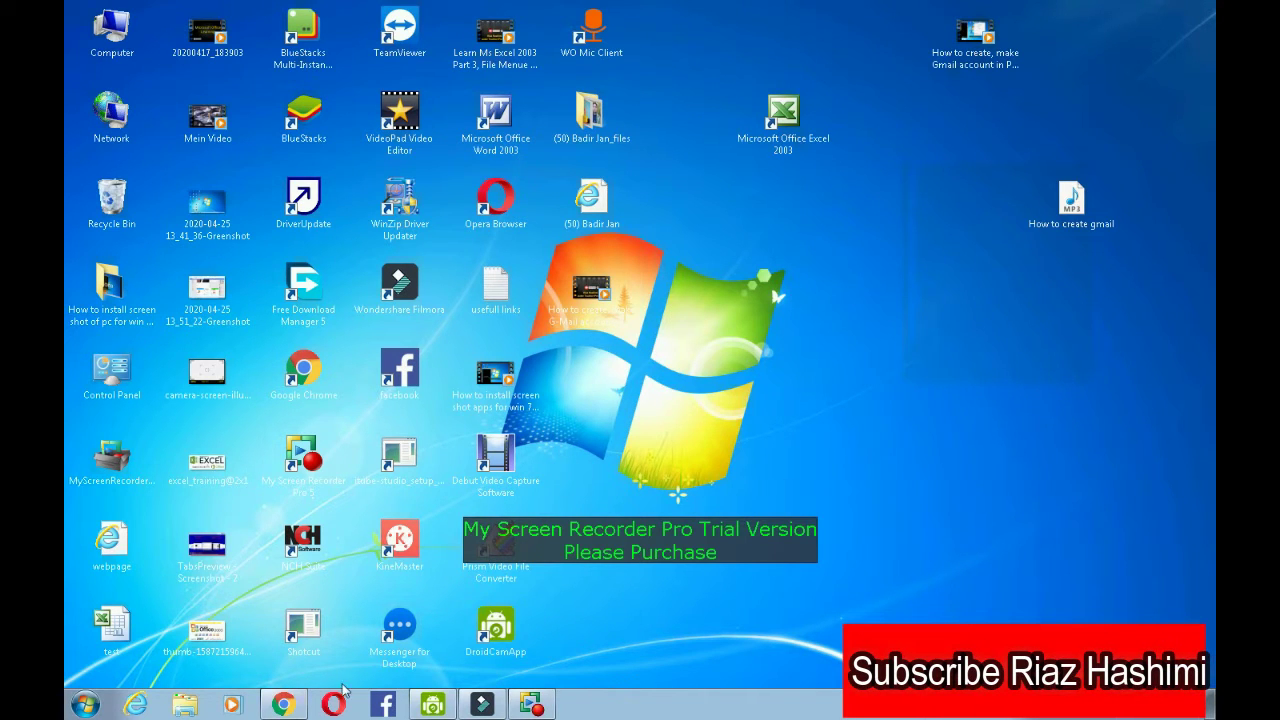
mouse_move(280, 708)
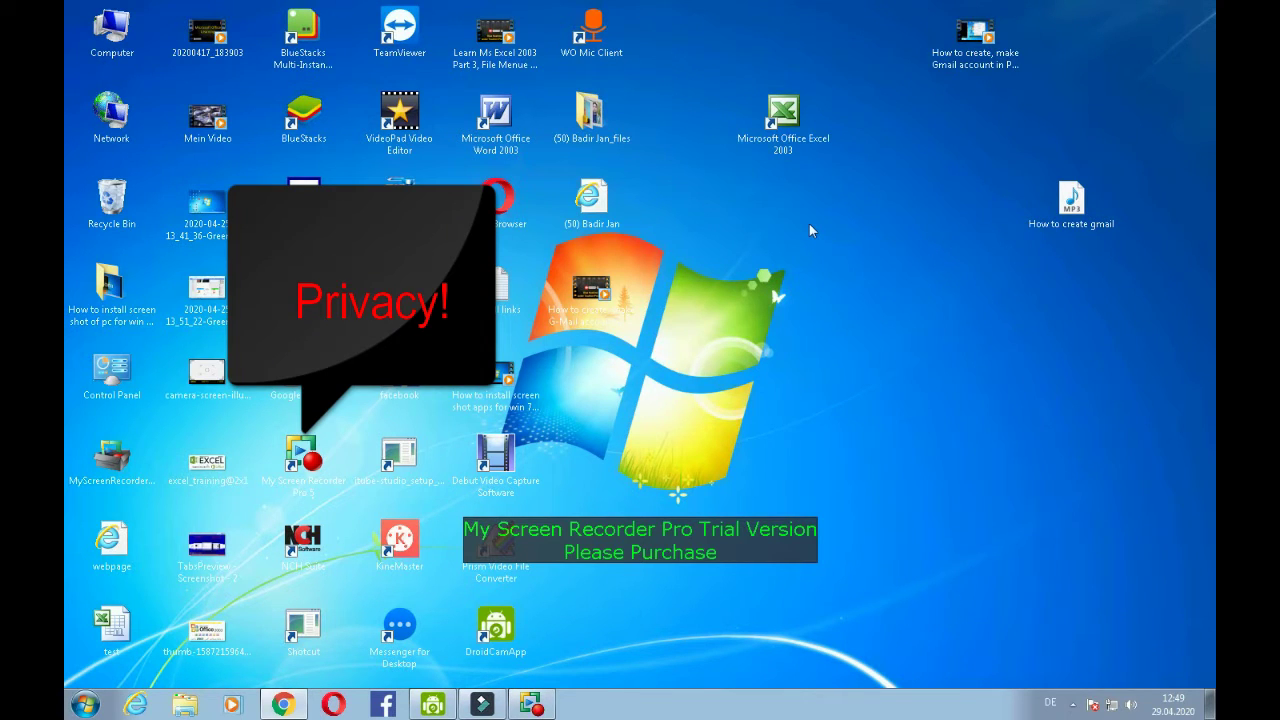
key("alt+Tab")
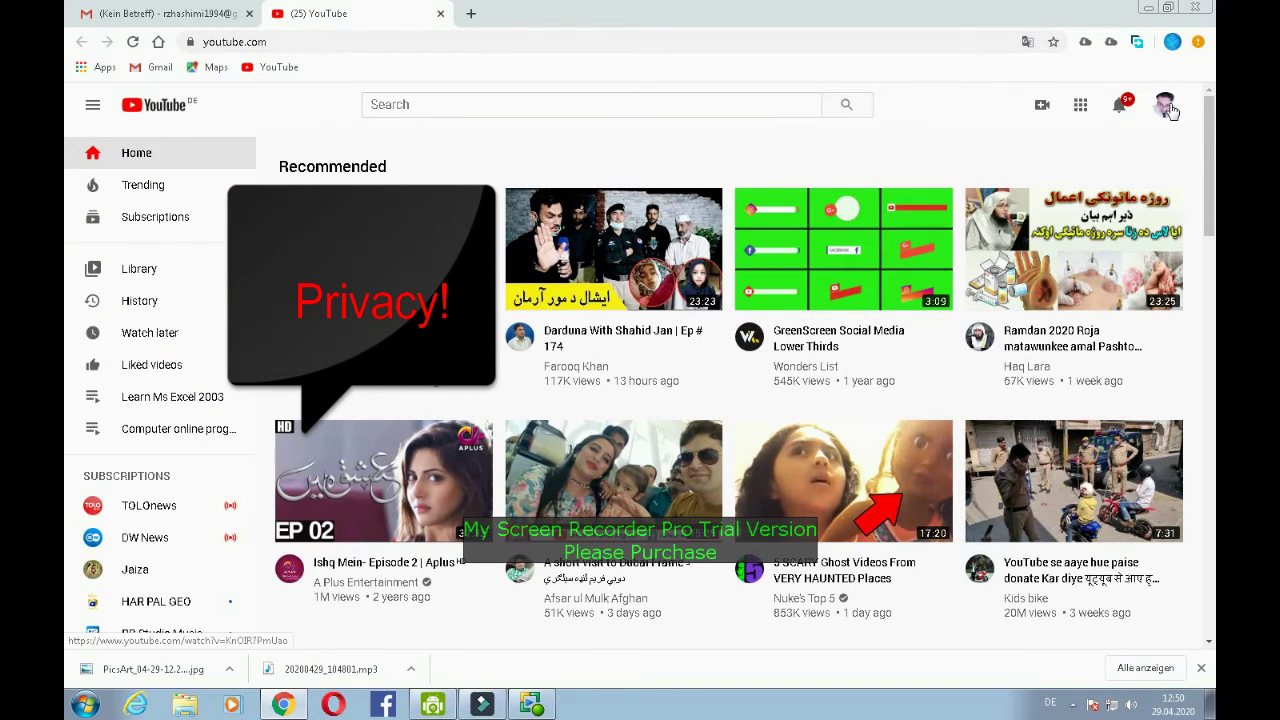
- Go to your own YouTube channel via the account menu, then open a new Chrome tab
key("shift+F10")
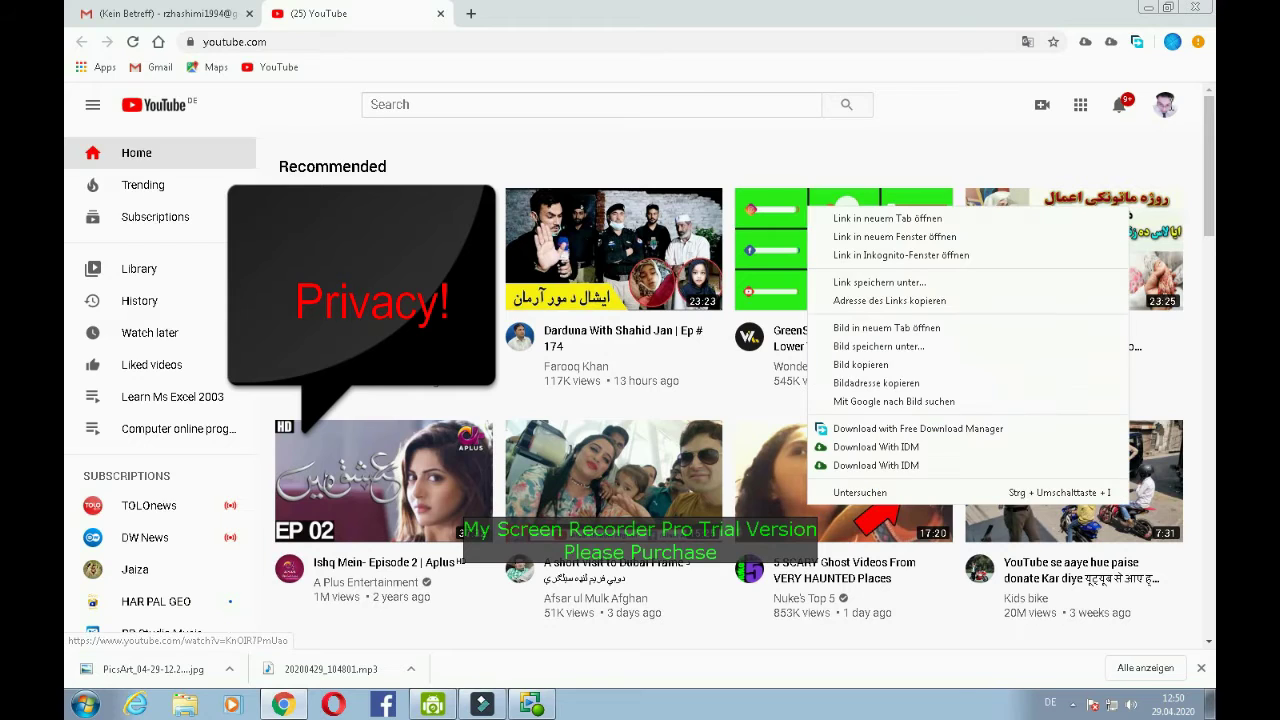
key("Escape")
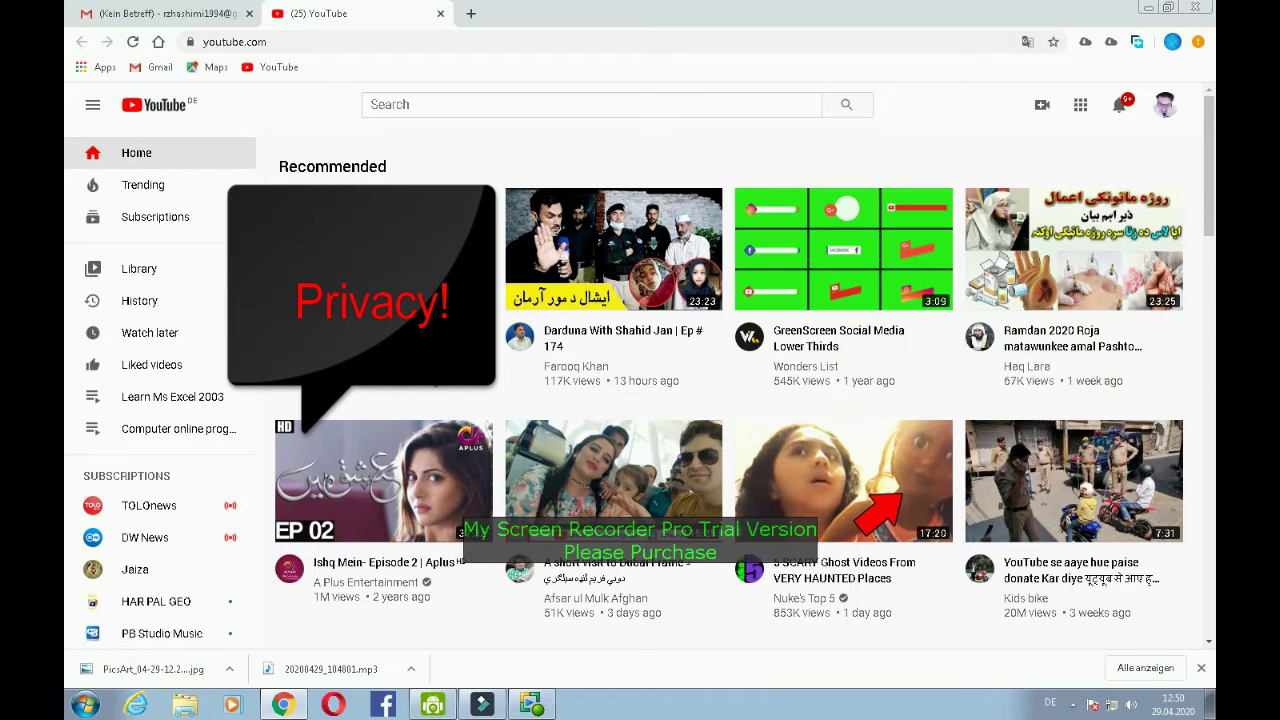
left_click(1164, 115)
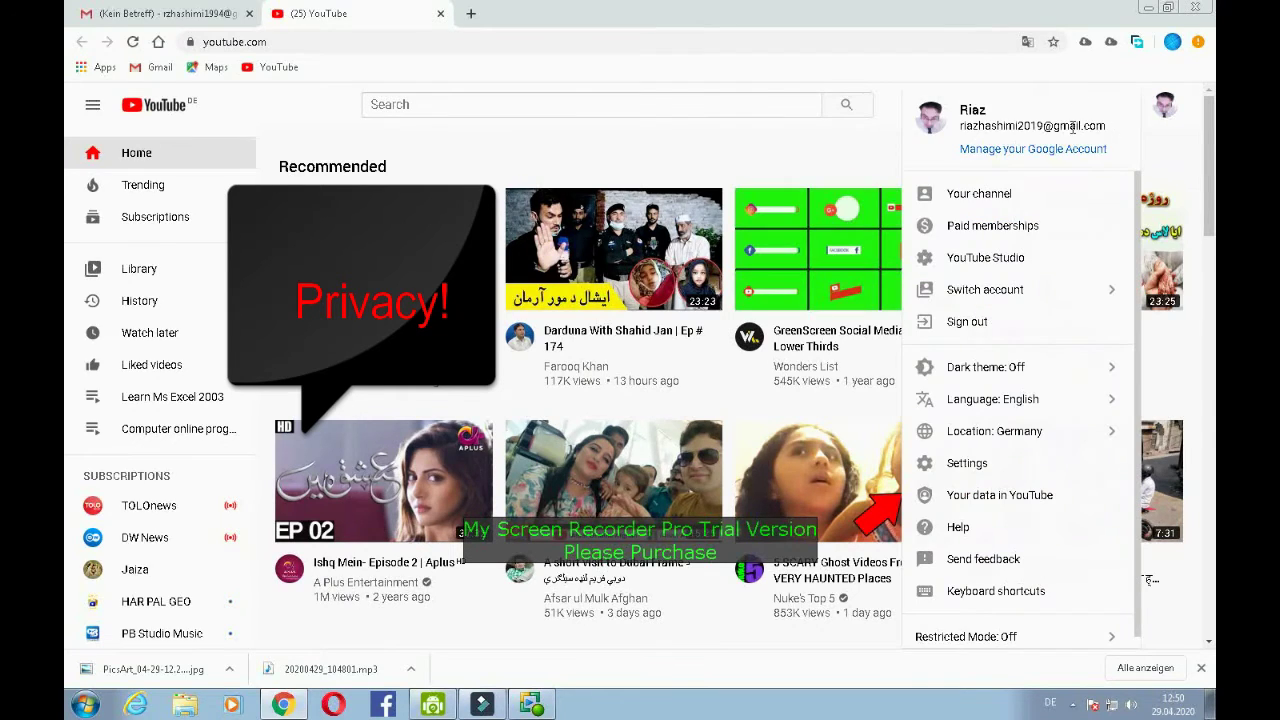
left_click(978, 195)
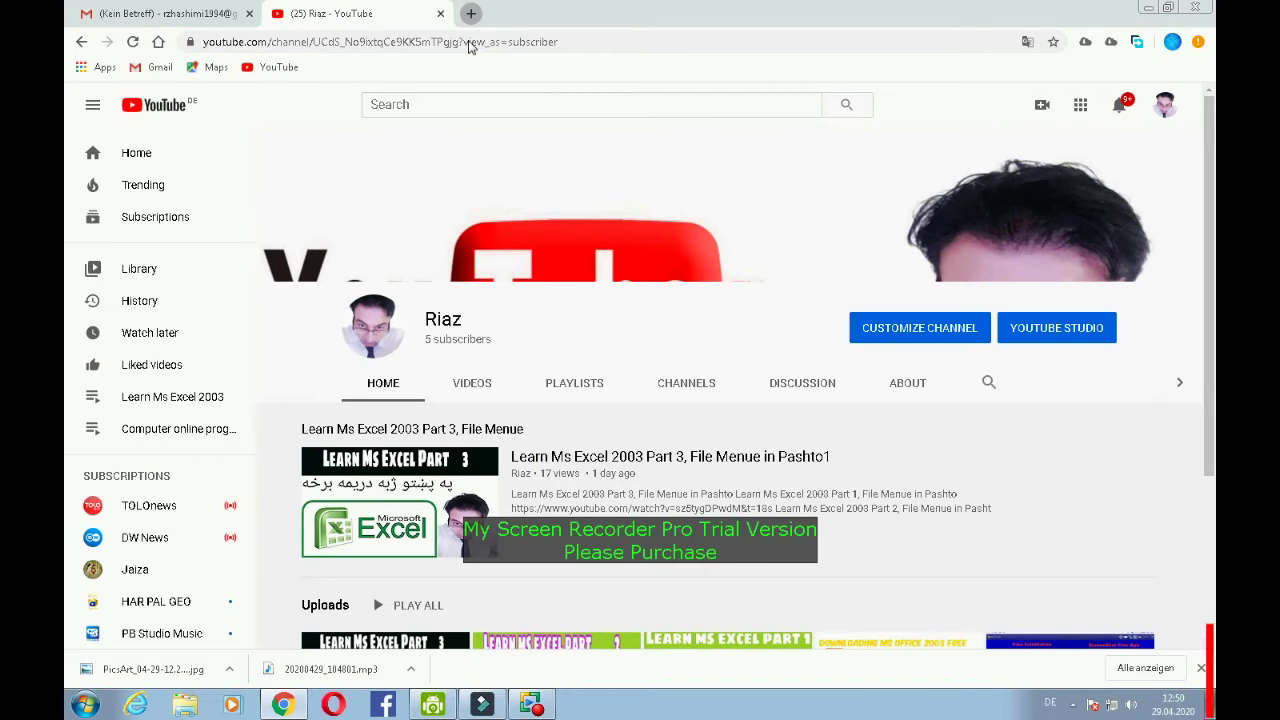
key("ctrl+t")
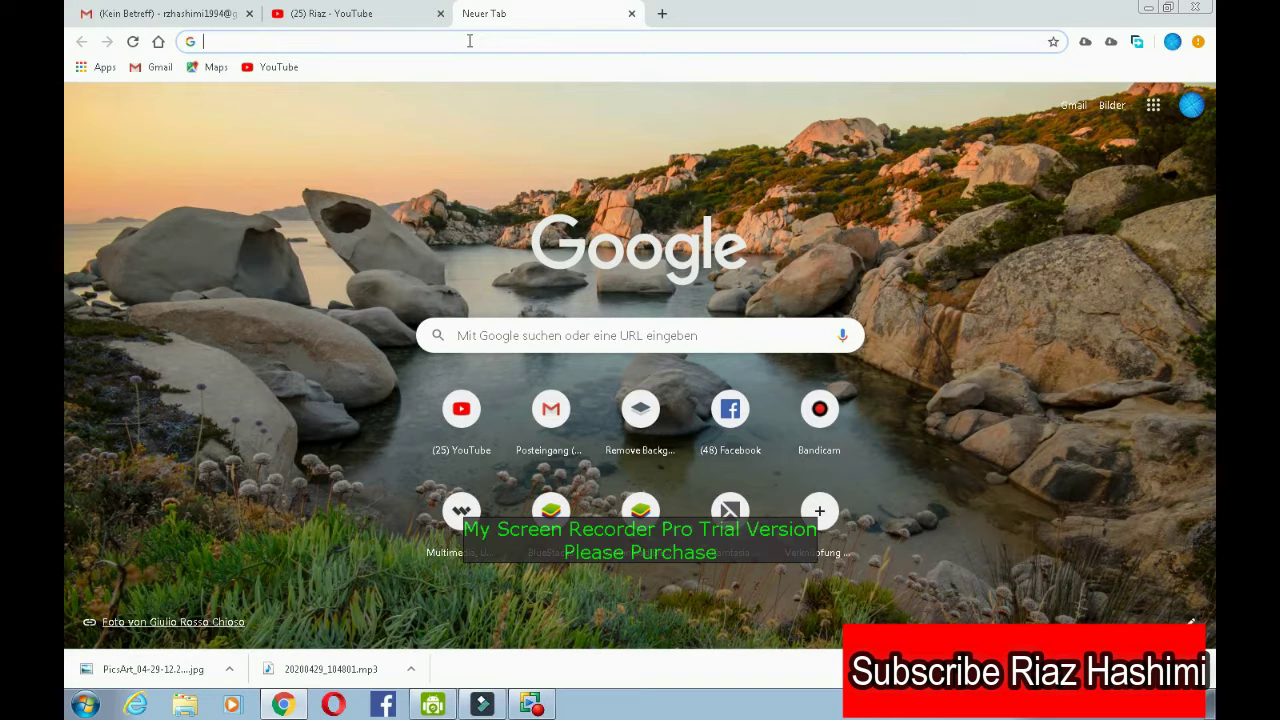
- Load yandex.com in the new tab
type("yandex")
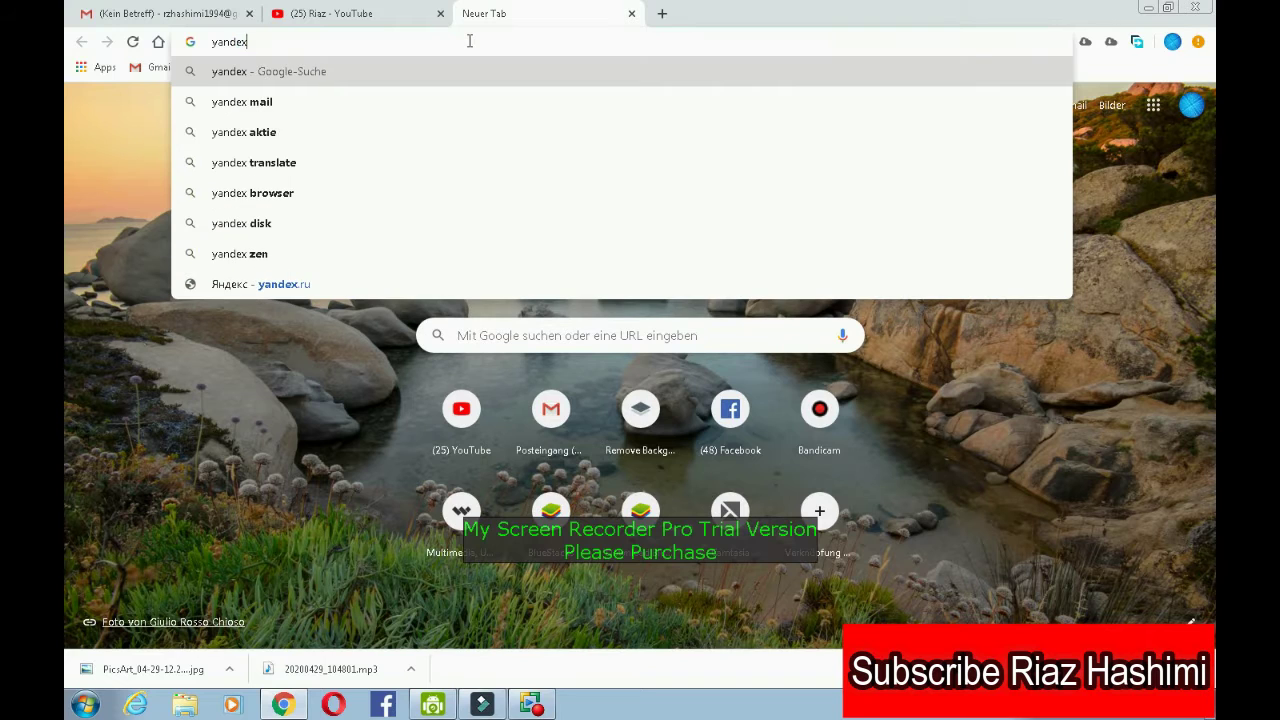
type(".")
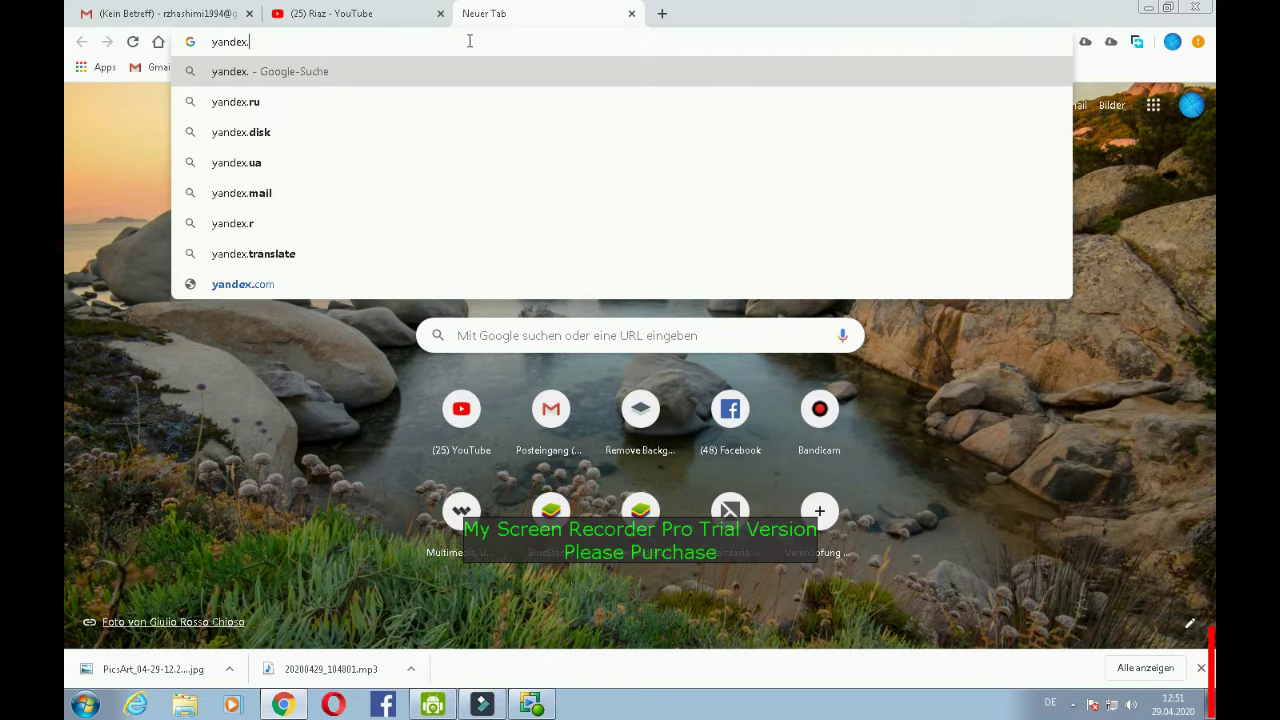
type("com")
key("Return")
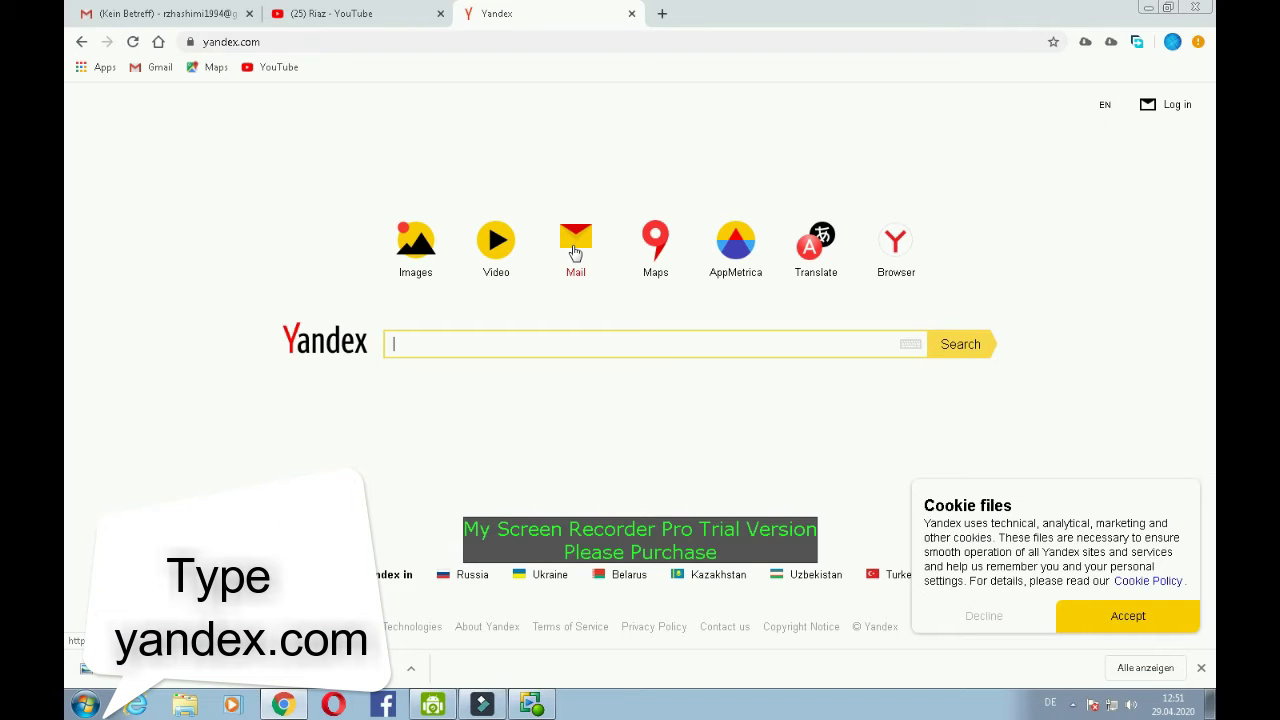
- Go from Yandex Mail to Create an account, dismiss the cookie notice, and select the First name field
left_click(576, 251)
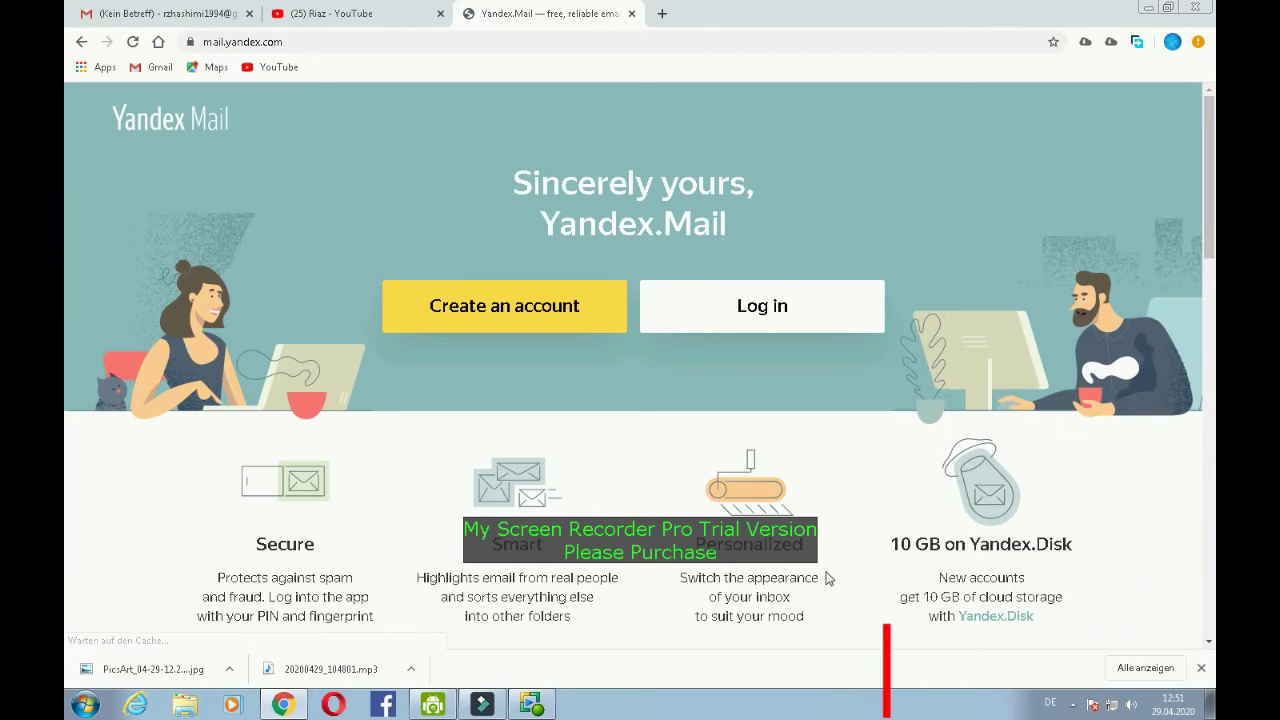
left_click(524, 324)
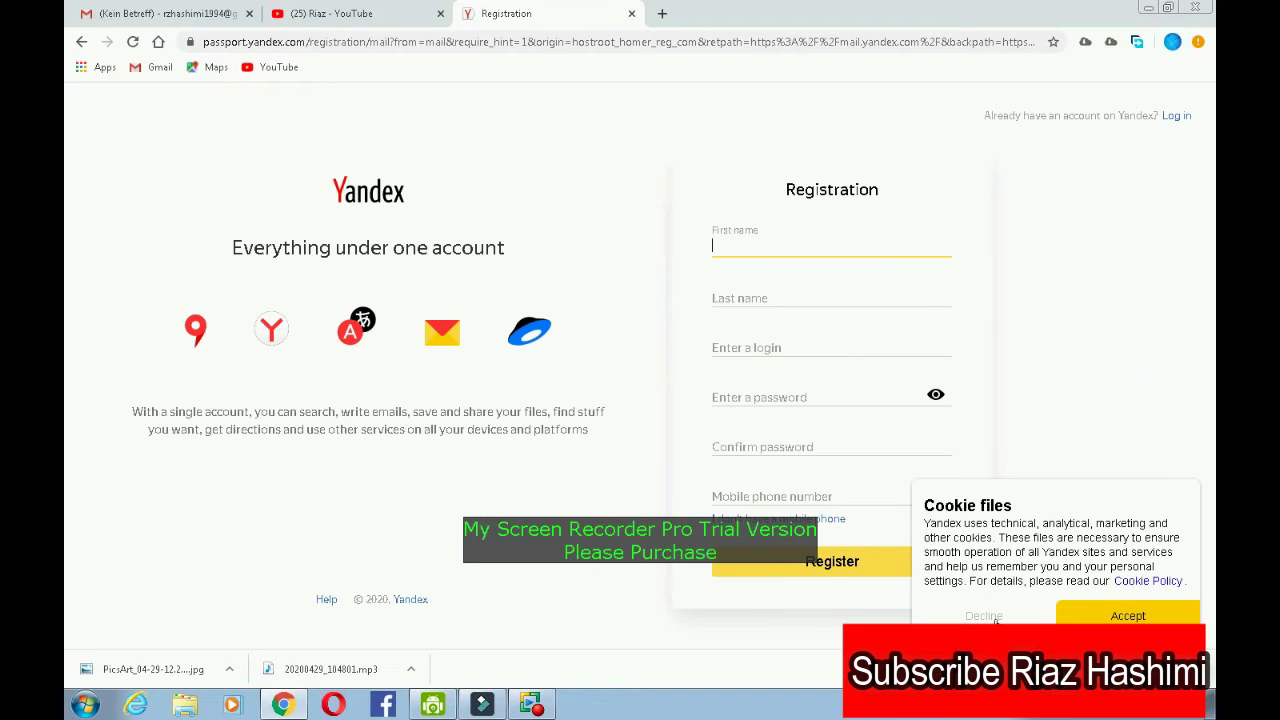
left_click(984, 615)
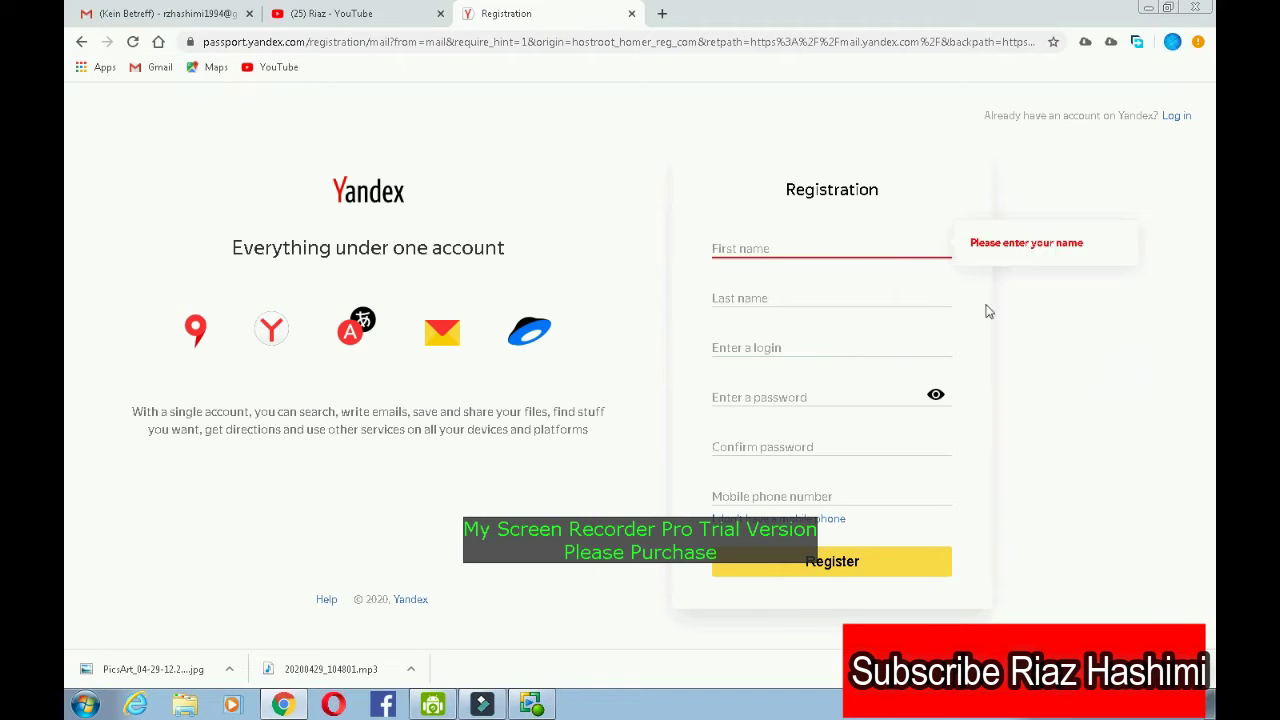
left_click(796, 249)
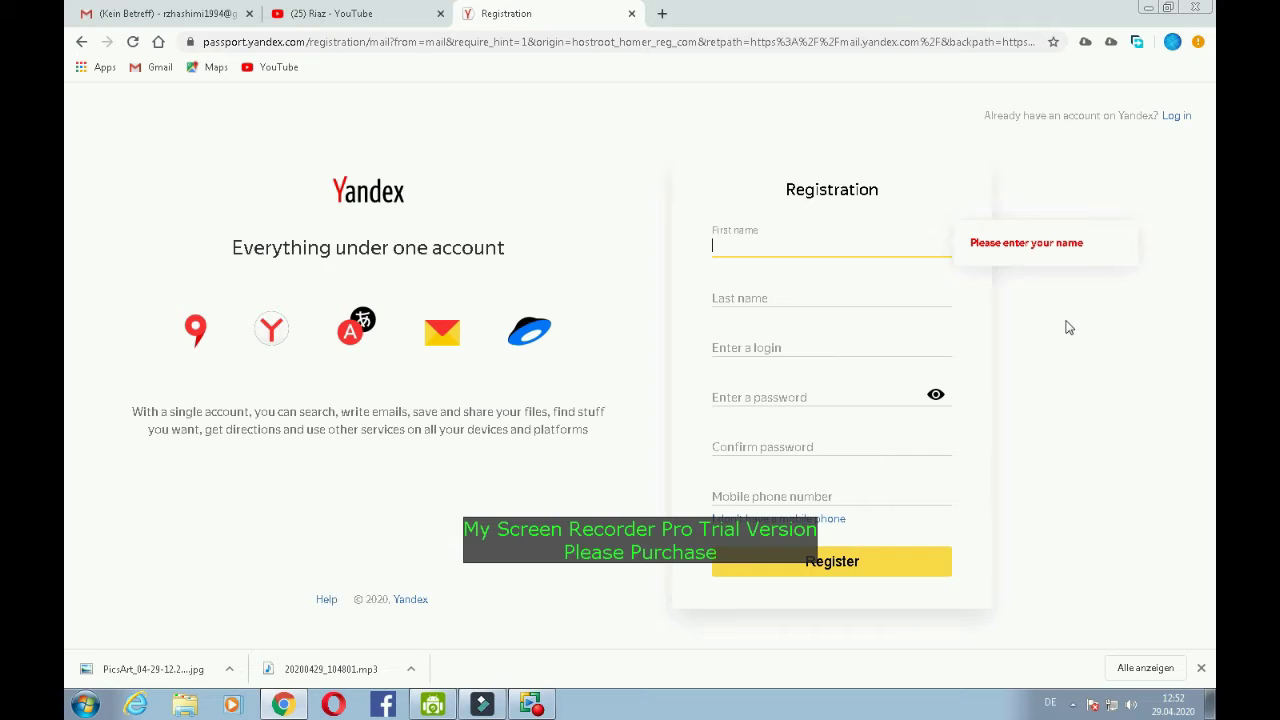
- Enter the first and last name, then type a login name that Yandex accepts as available
key("Tab")
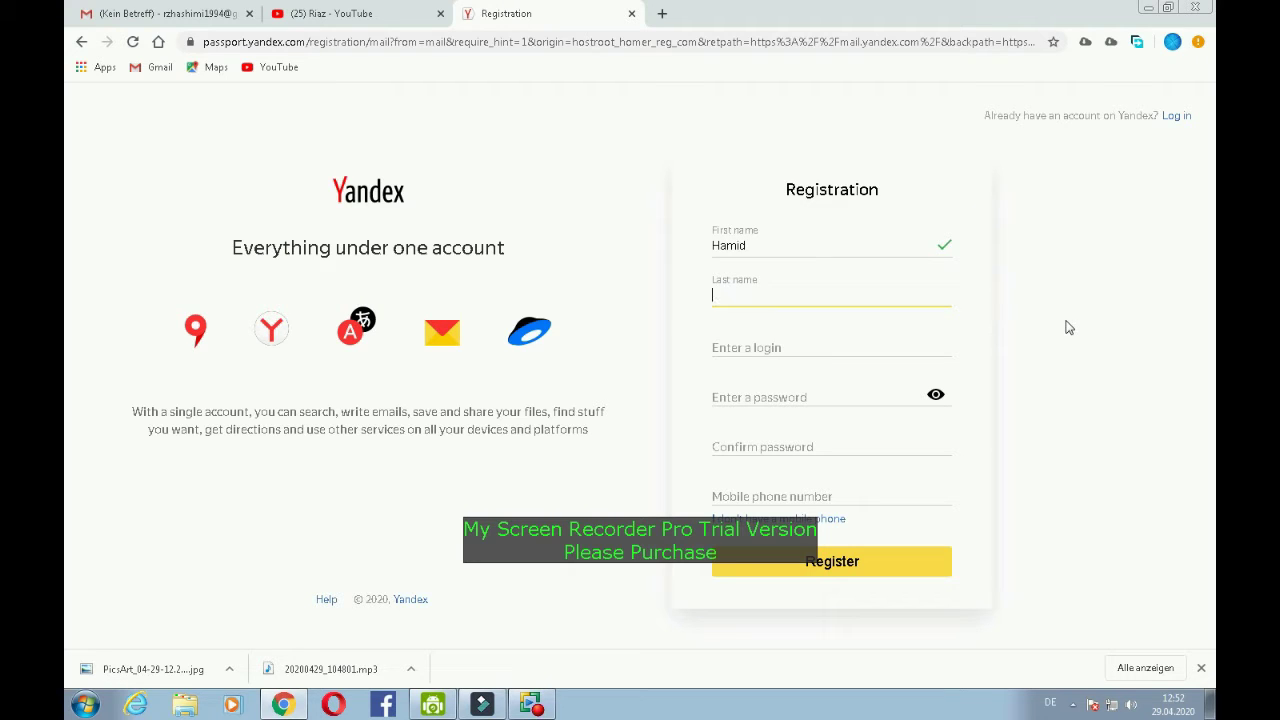
key("Tab")
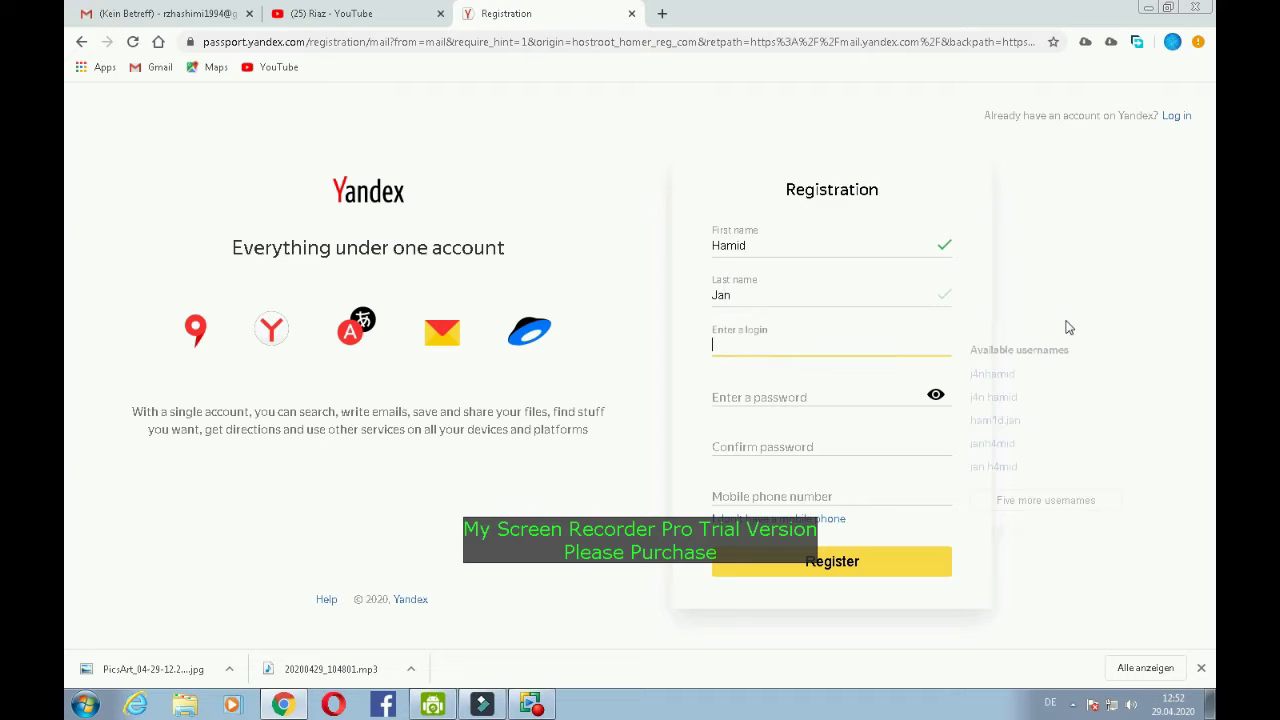
left_click(740, 343)
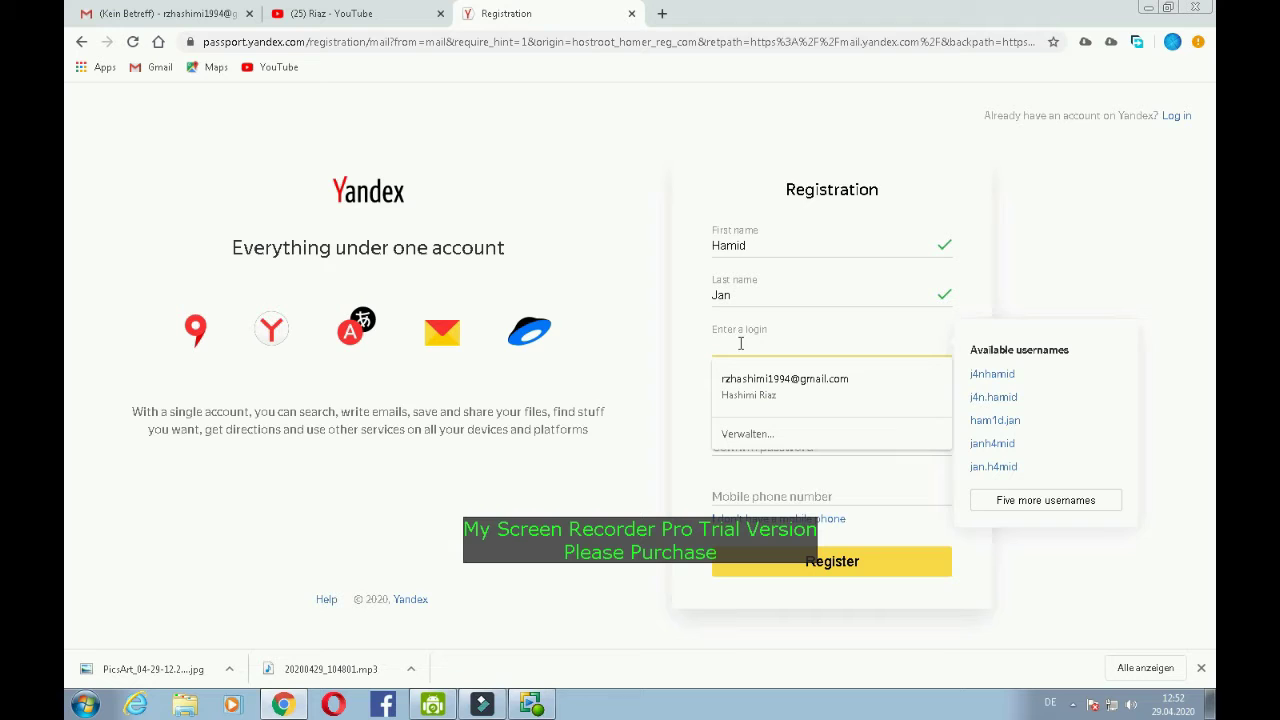
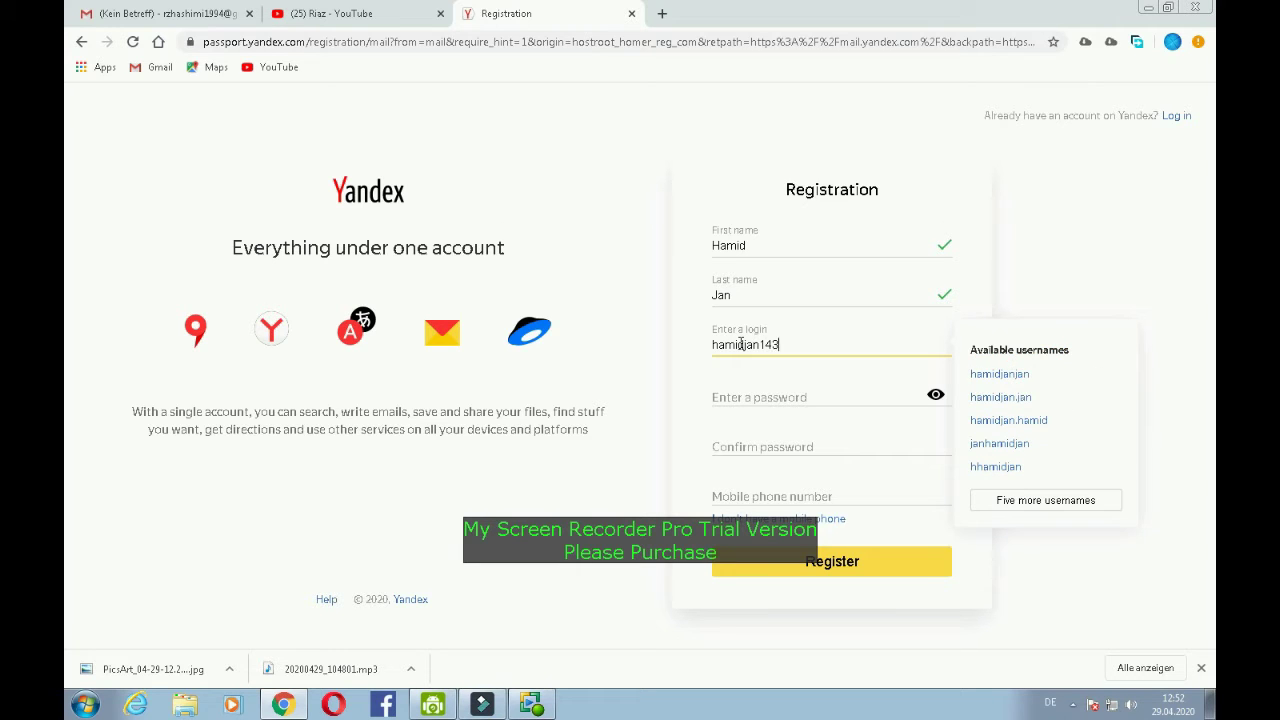
key("Tab")
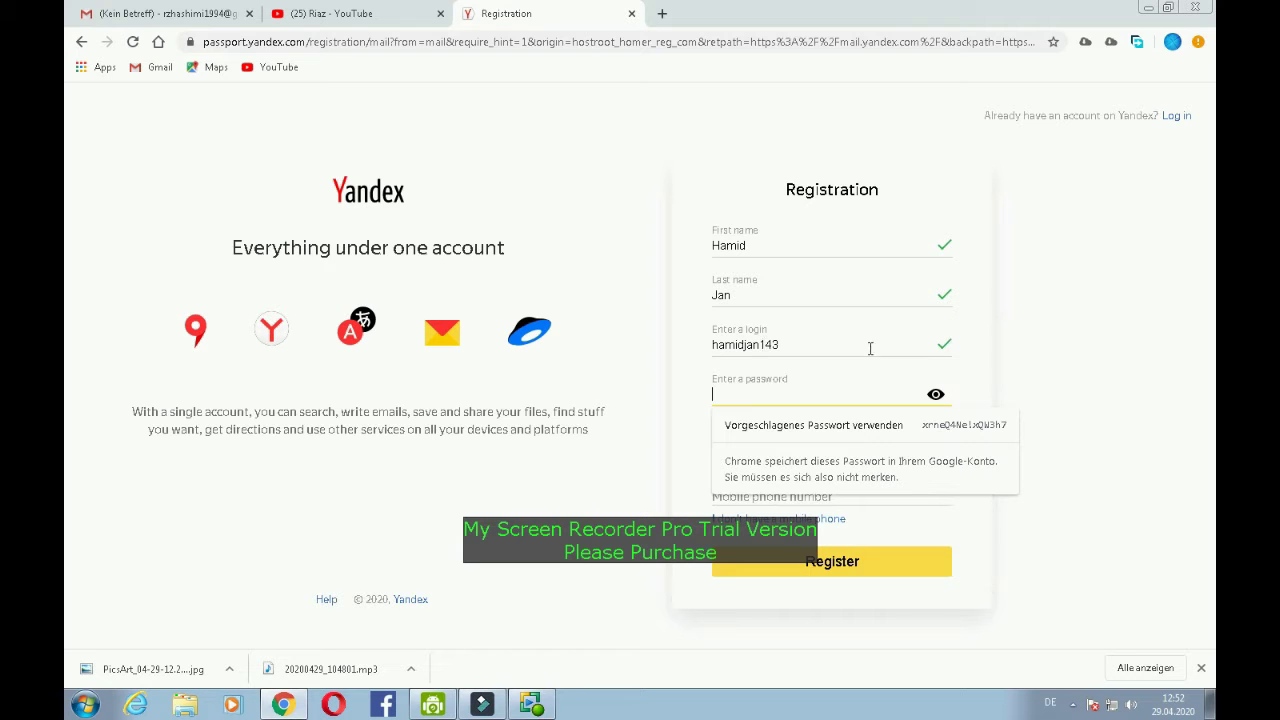
- Type a strong account password and reveal it as plain text
key("shift+Tab")
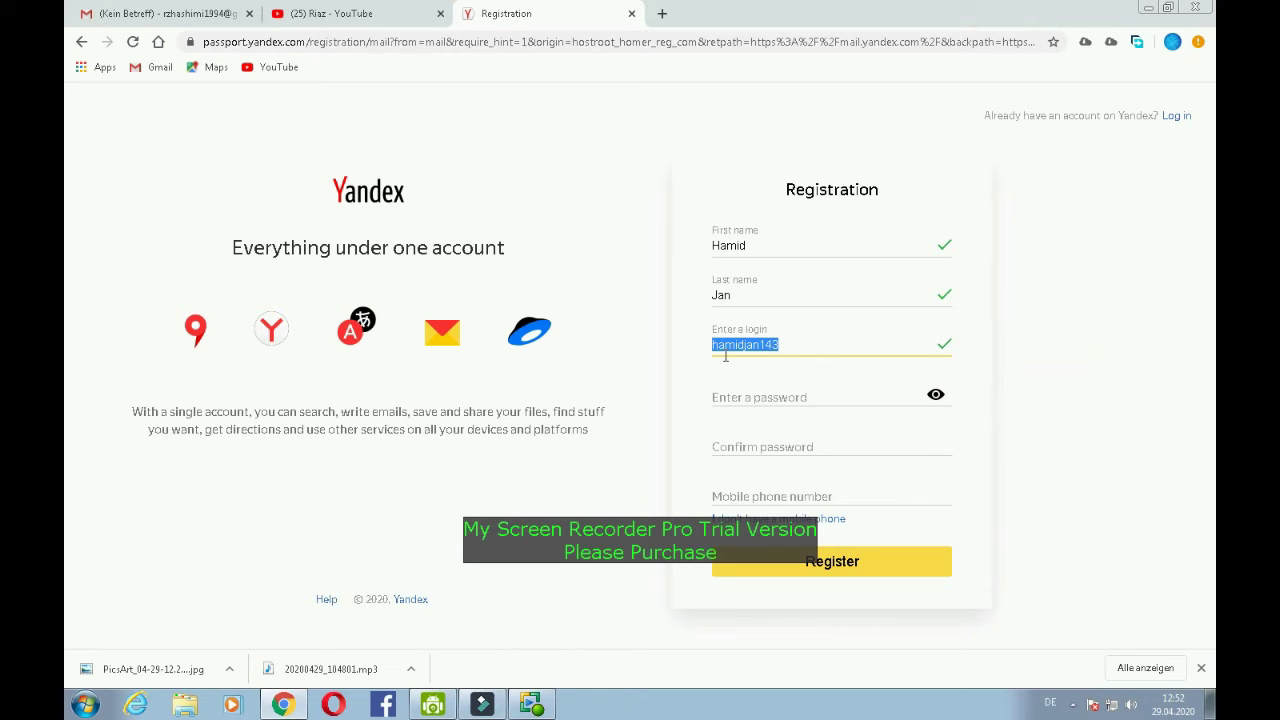
left_click(770, 395)
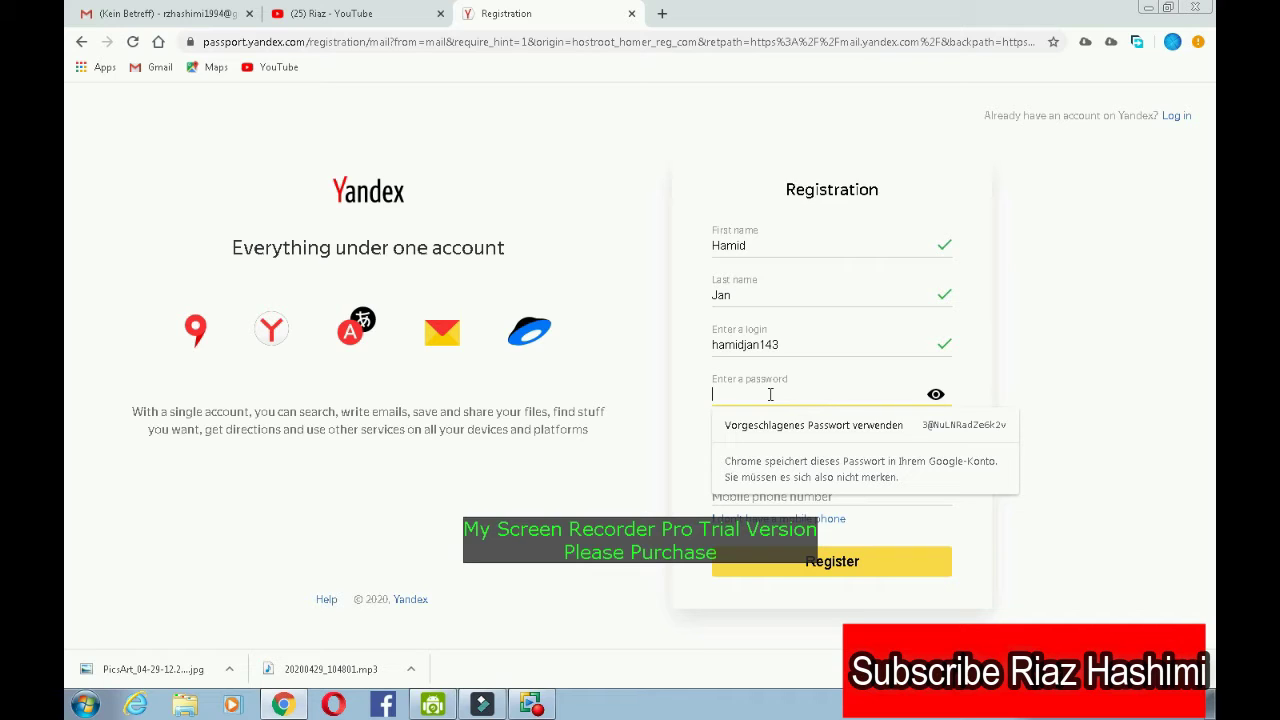
type("***")
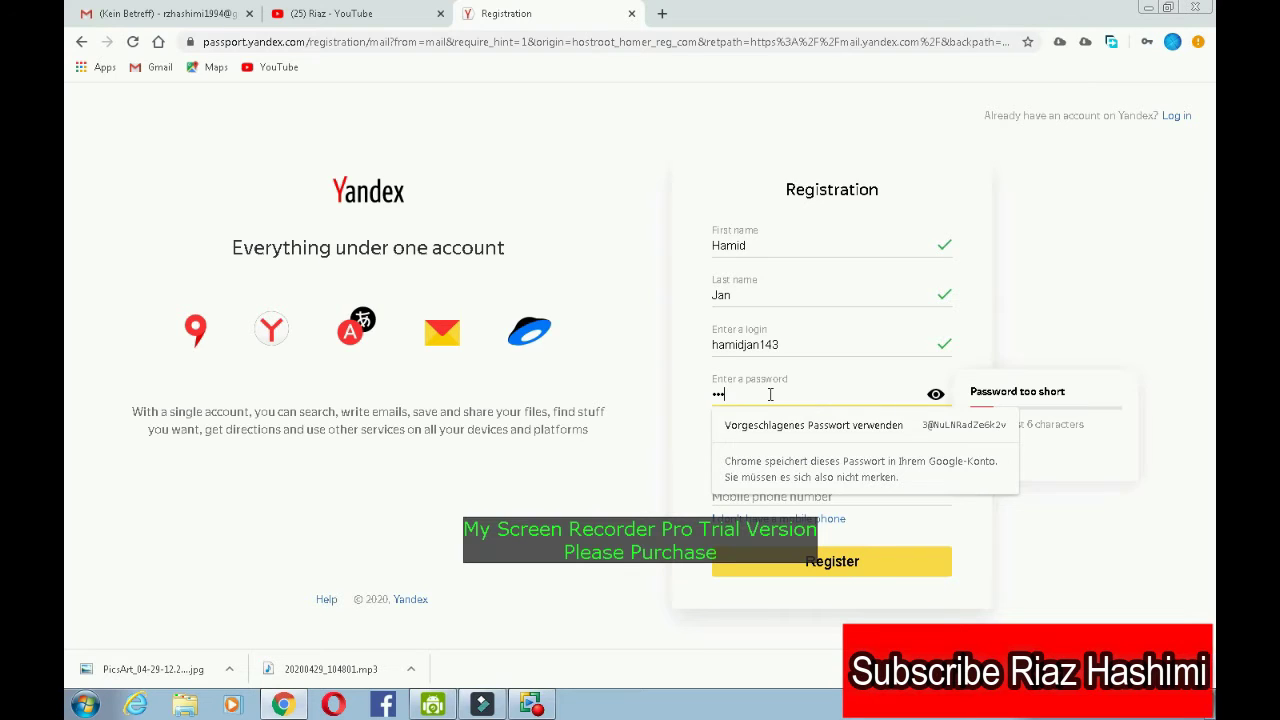
type("***")
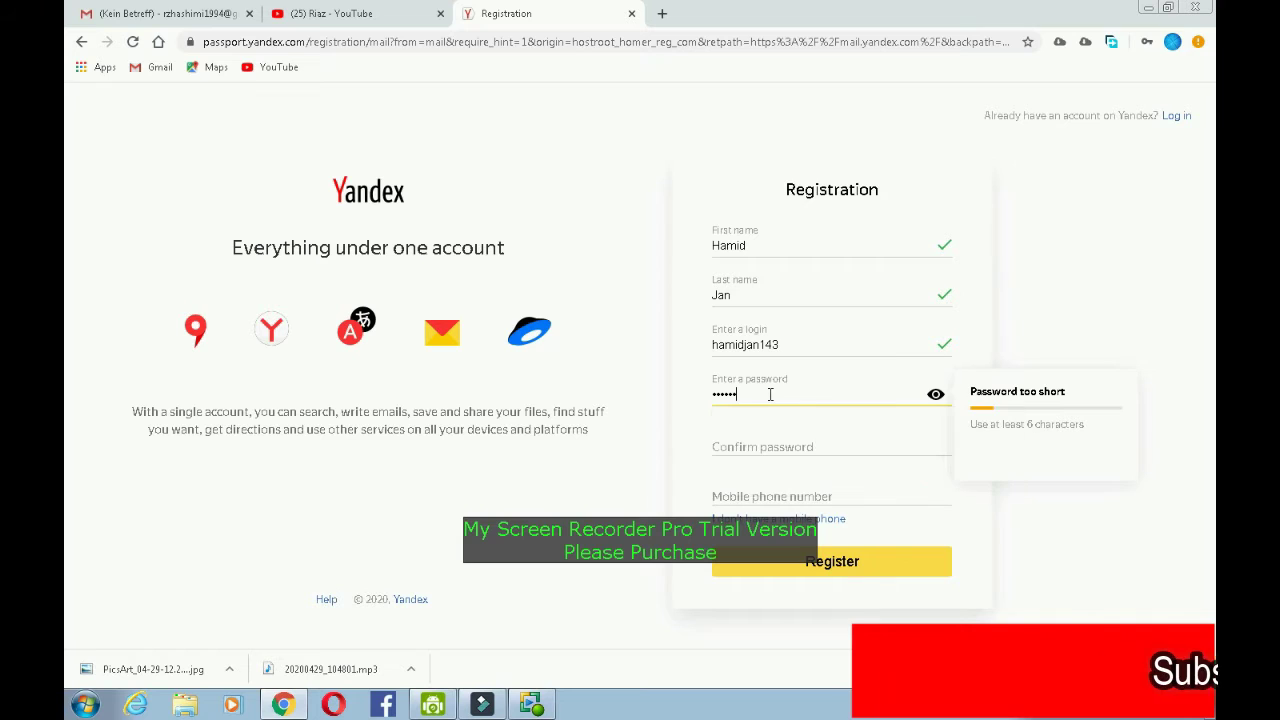
type("******")
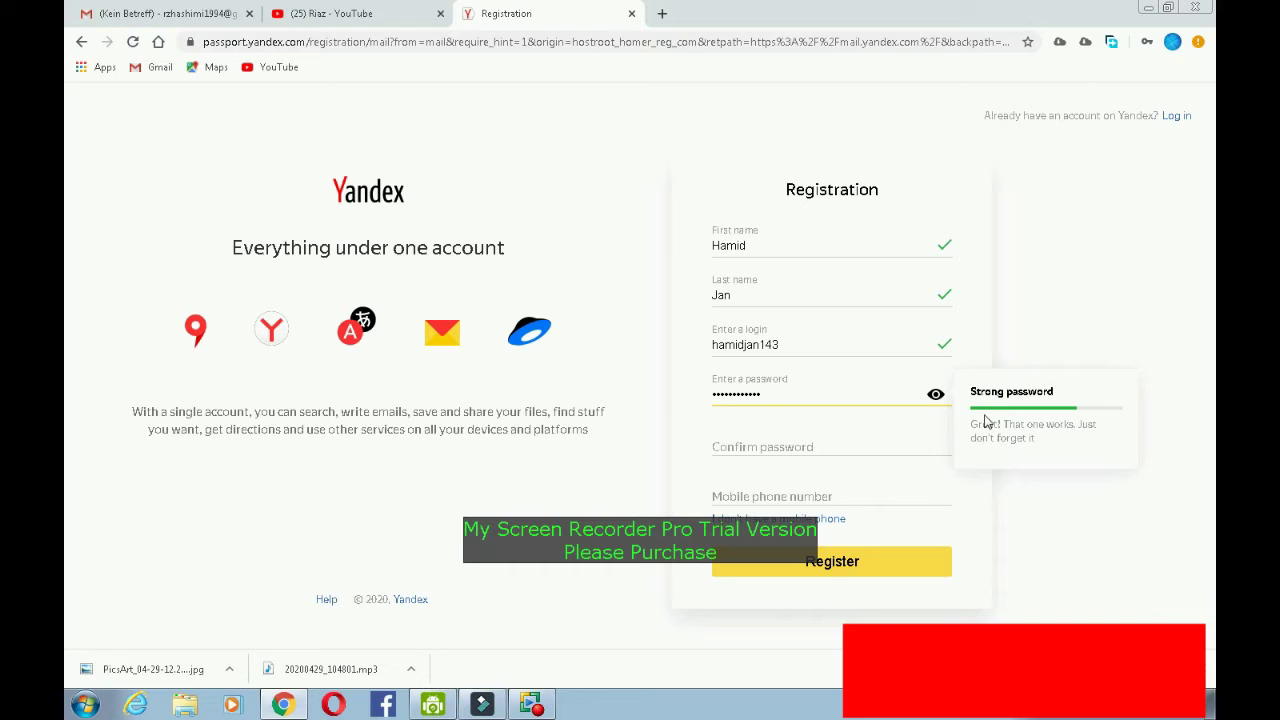
left_click(940, 396)
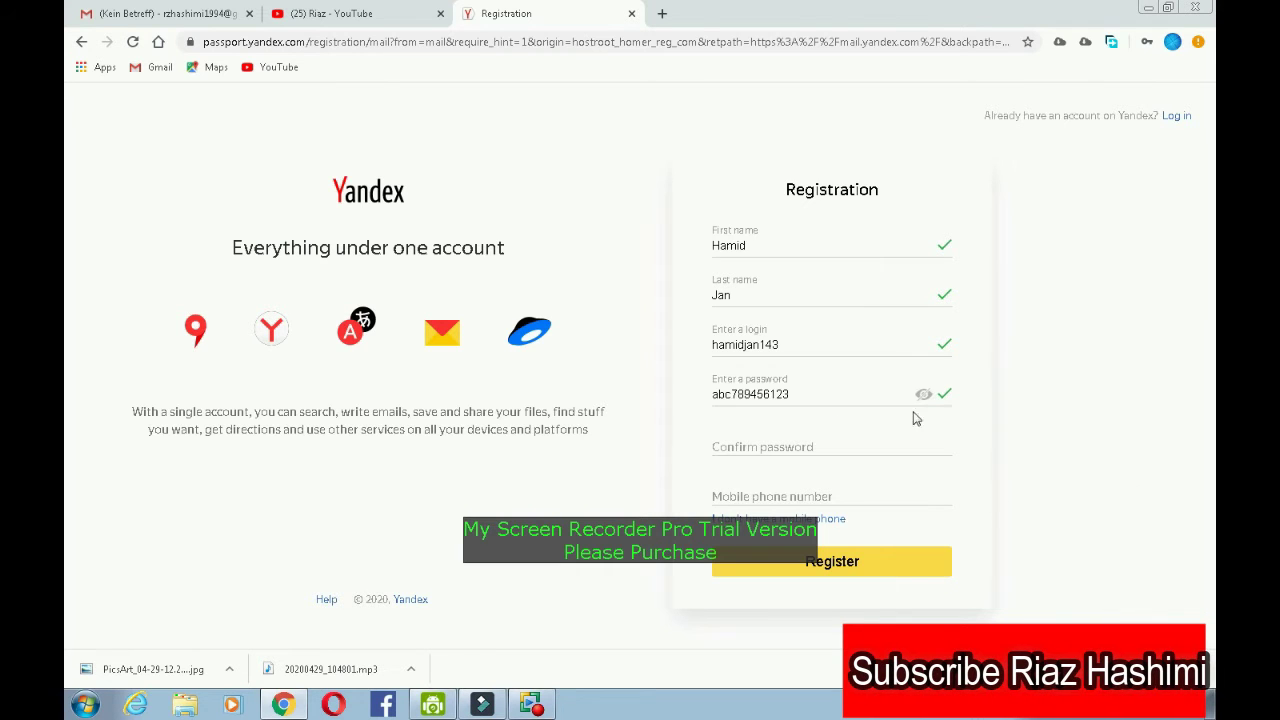
- Copy the password and paste it into Confirm password so both entries match
left_click(759, 447)
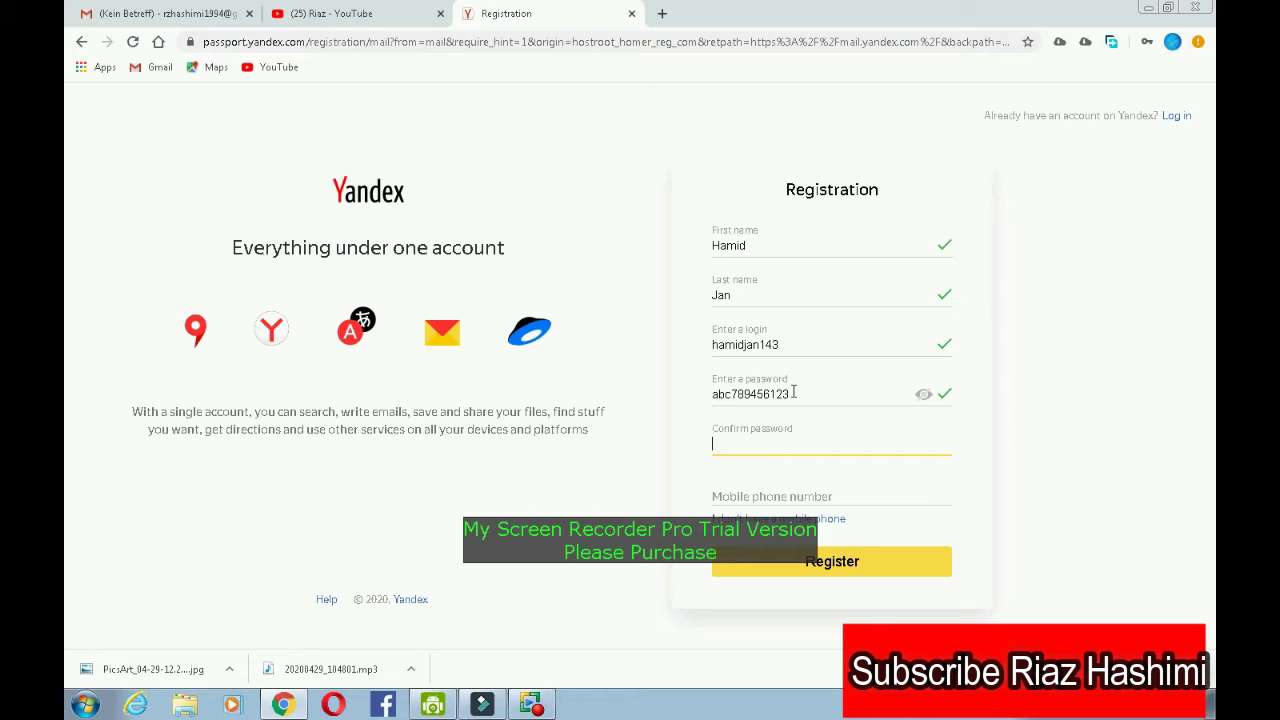
left_click_drag(792, 394, 724, 394)
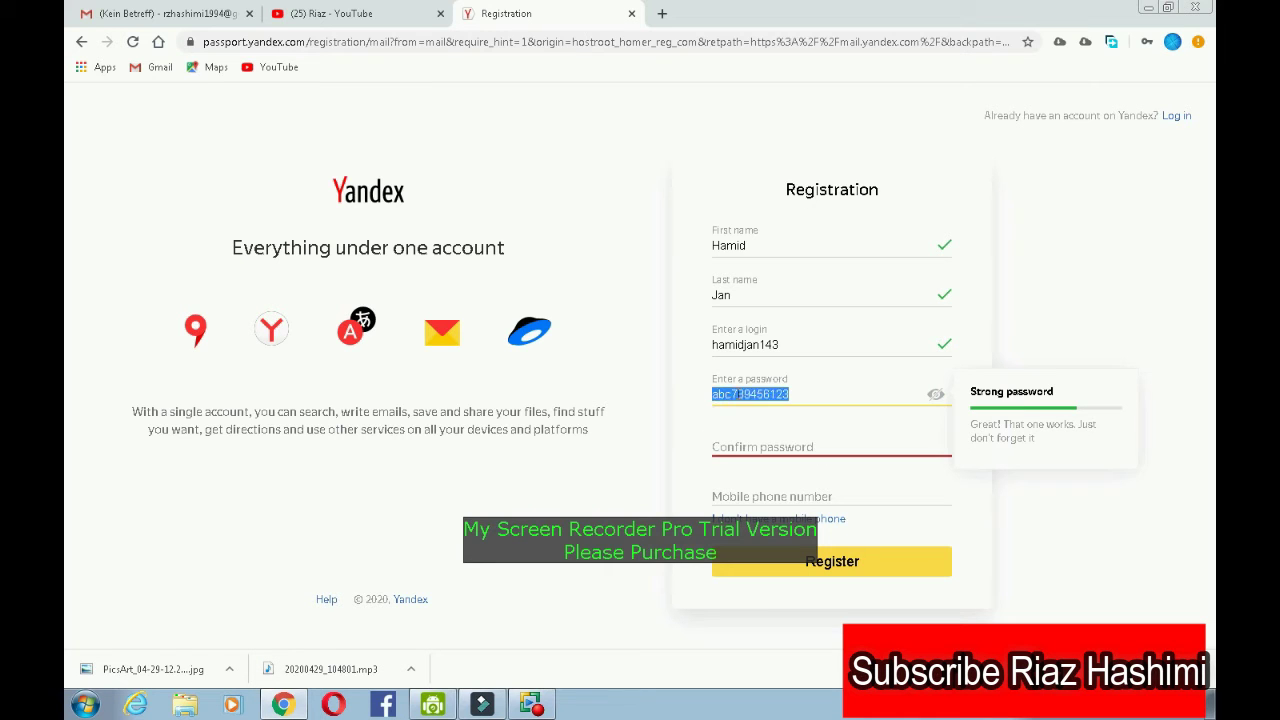
right_click(730, 396)
left_click(786, 423)
left_click(748, 445)
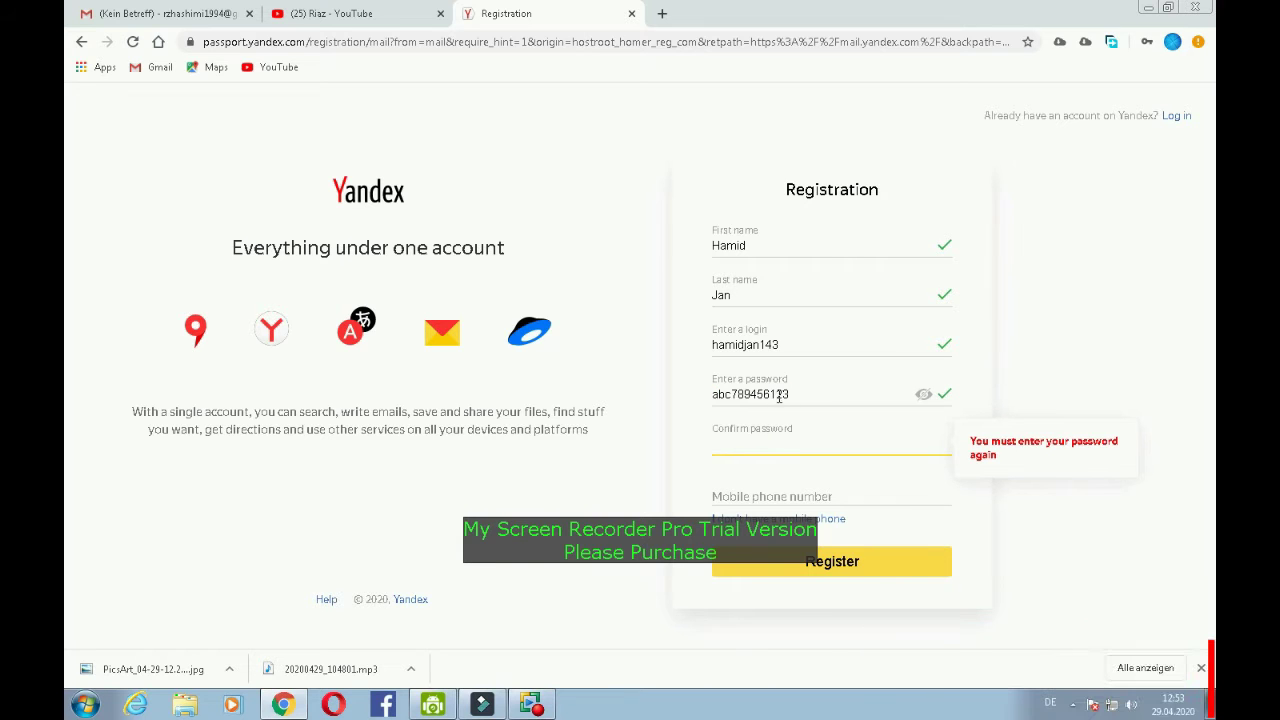
left_click_drag(779, 396, 714, 394)
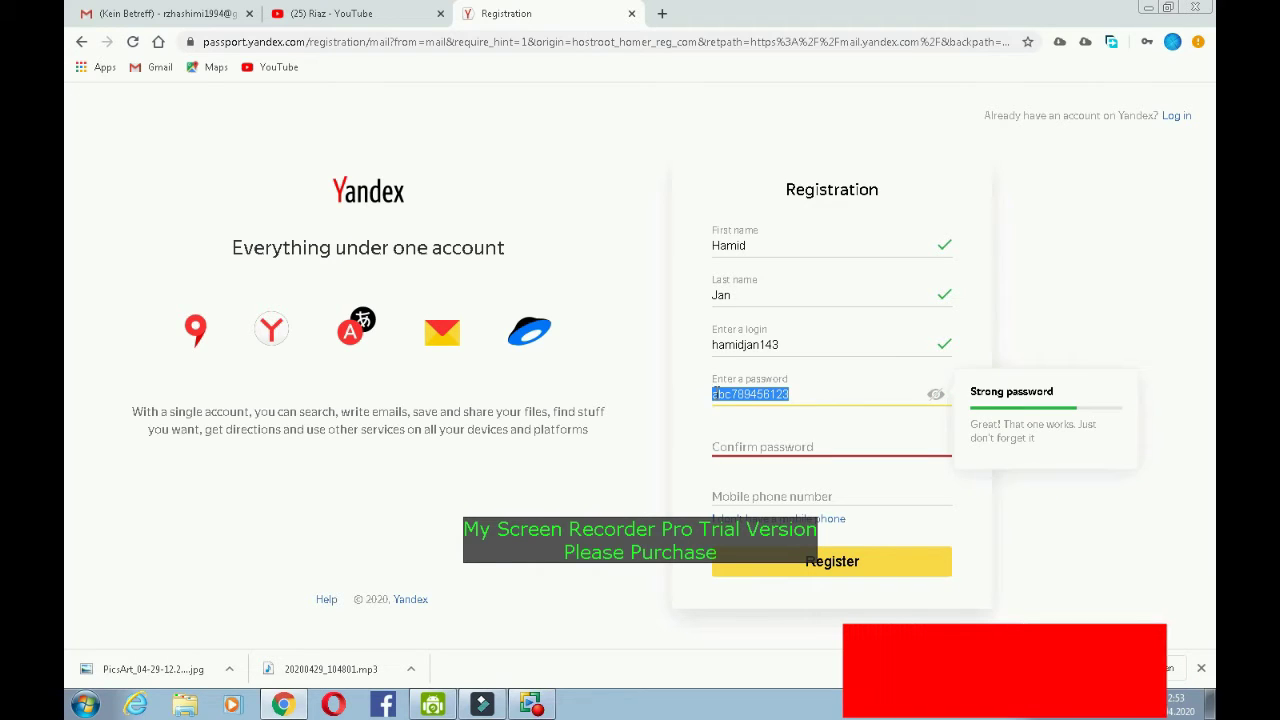
left_click(751, 443)
key("ctrl+v")
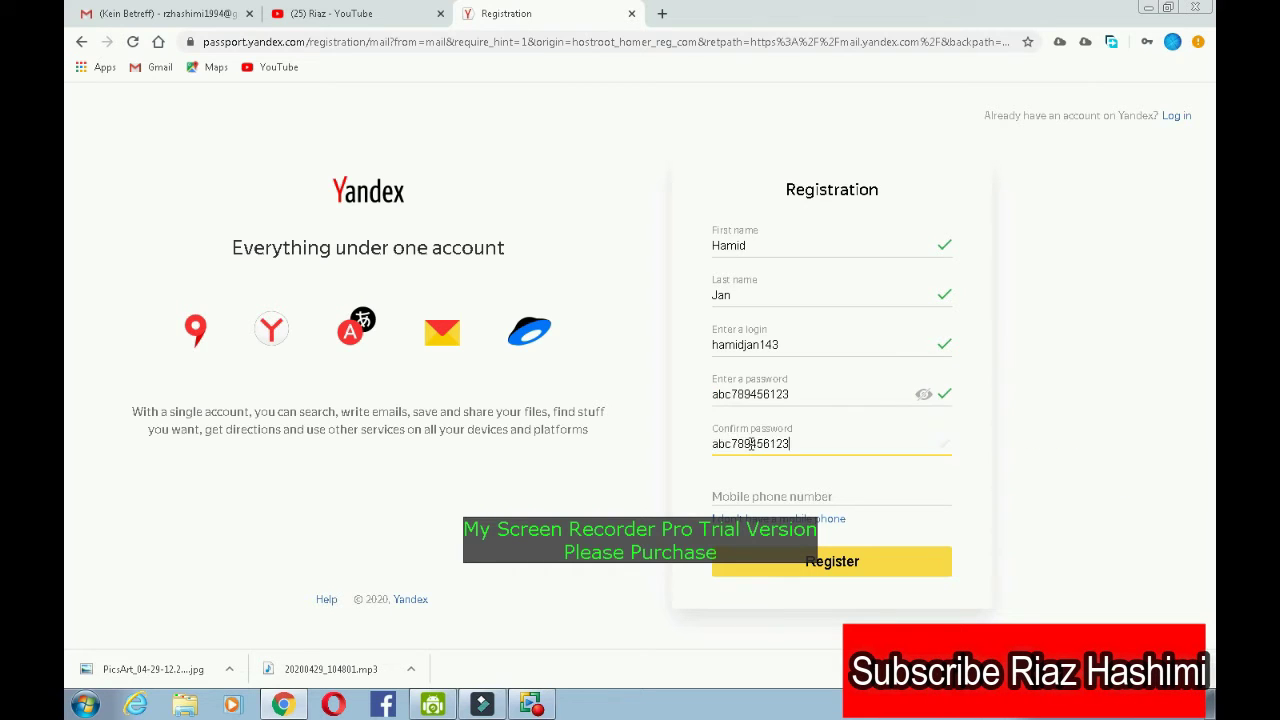
left_click_drag(785, 344, 697, 338)
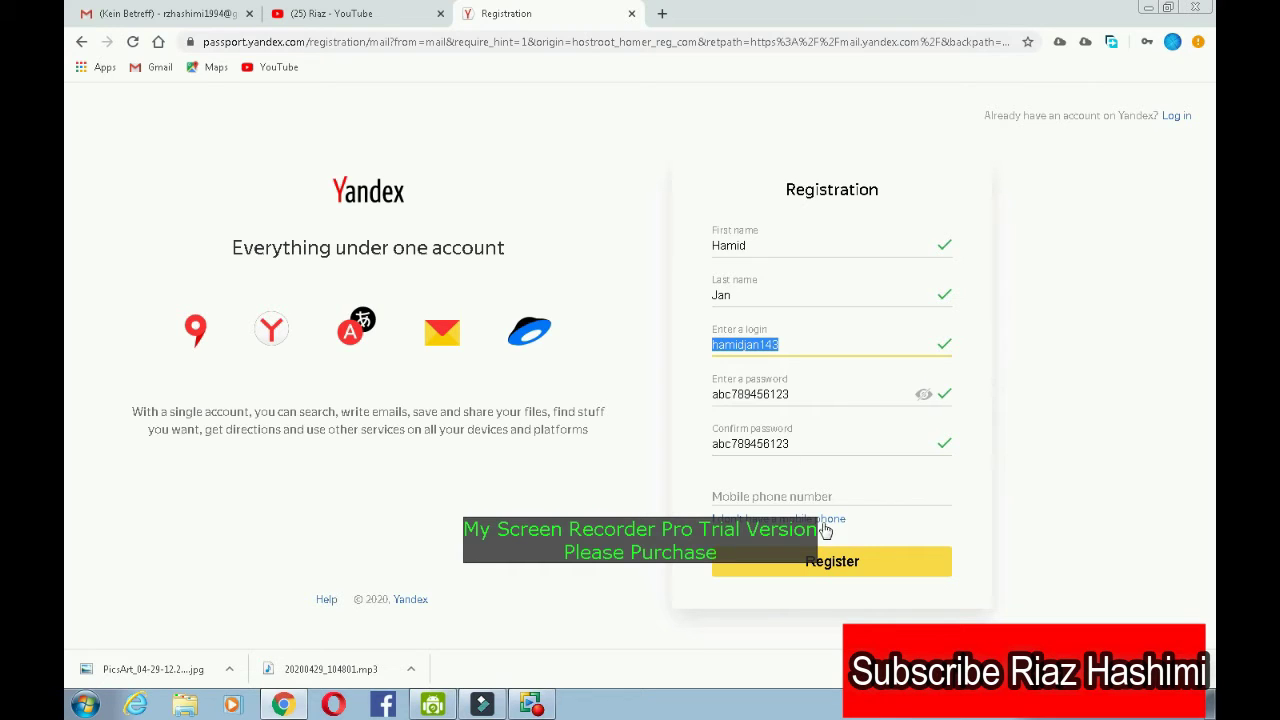
left_click(789, 496)
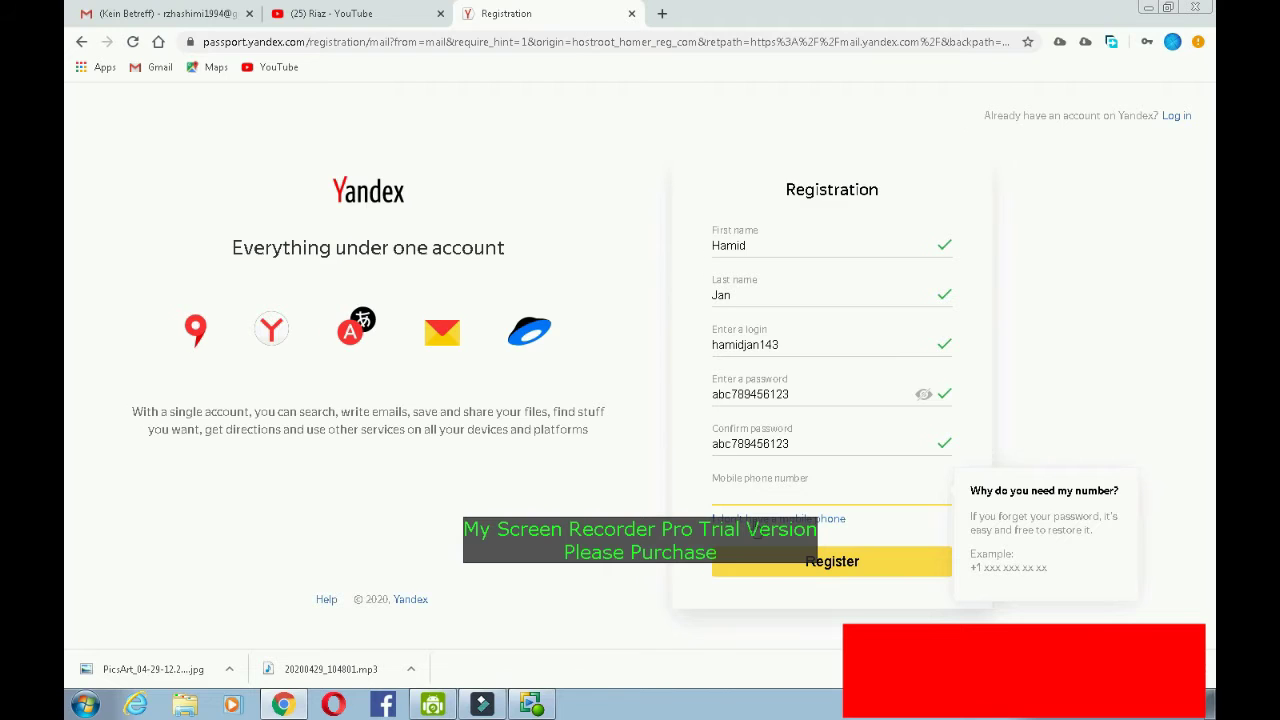
- Choose 'I don't have a mobile phone' and pick the security question 'Your favorite computer game'
left_click(760, 520)
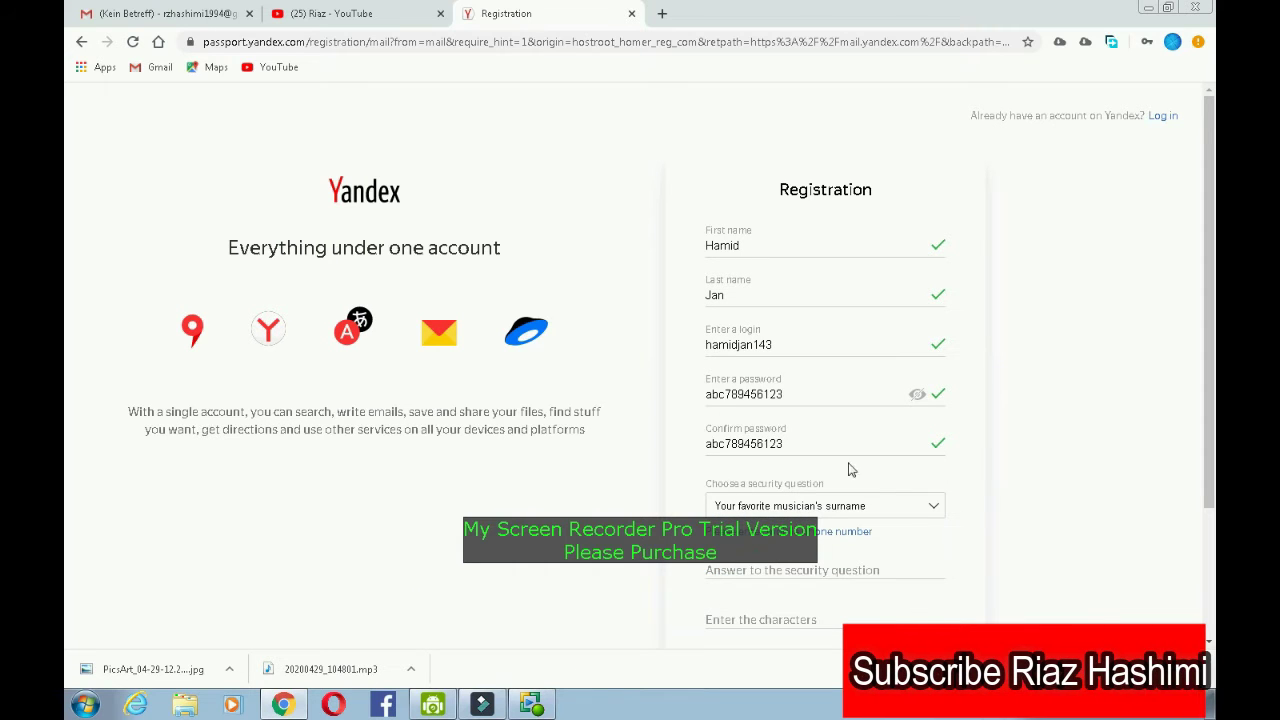
left_click_drag(1208, 275, 1207, 332)
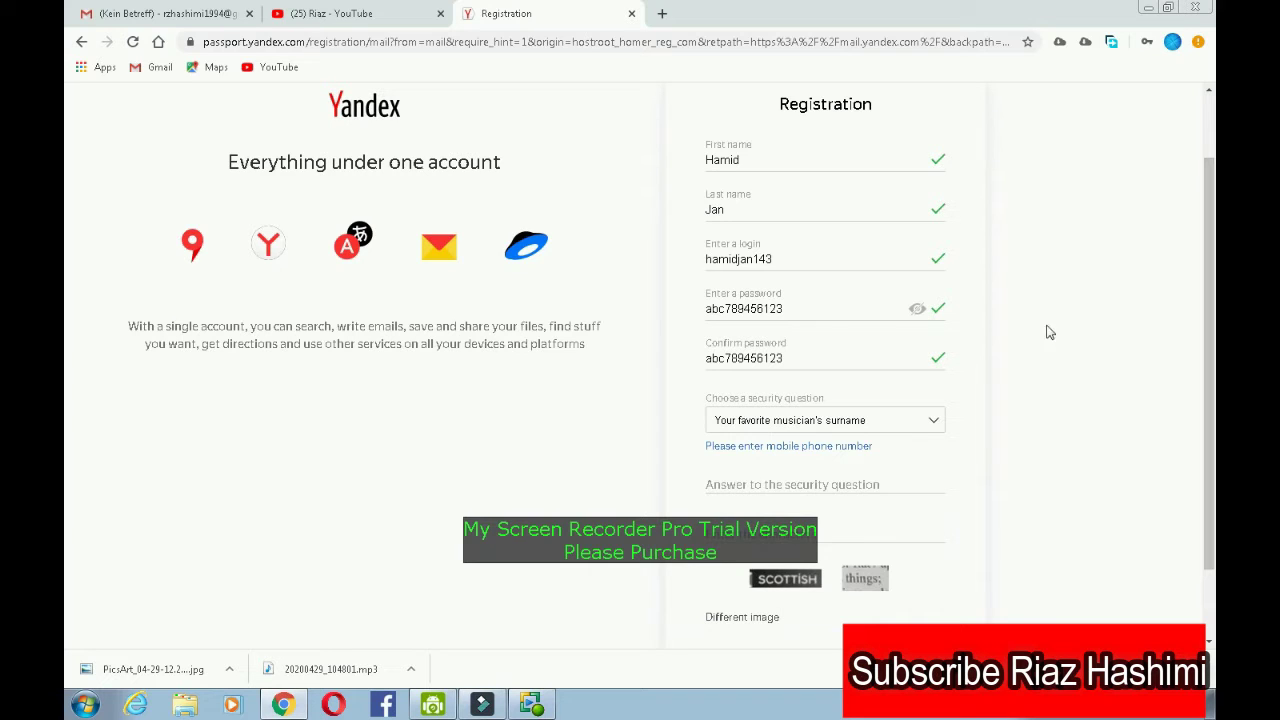
left_click(918, 424)
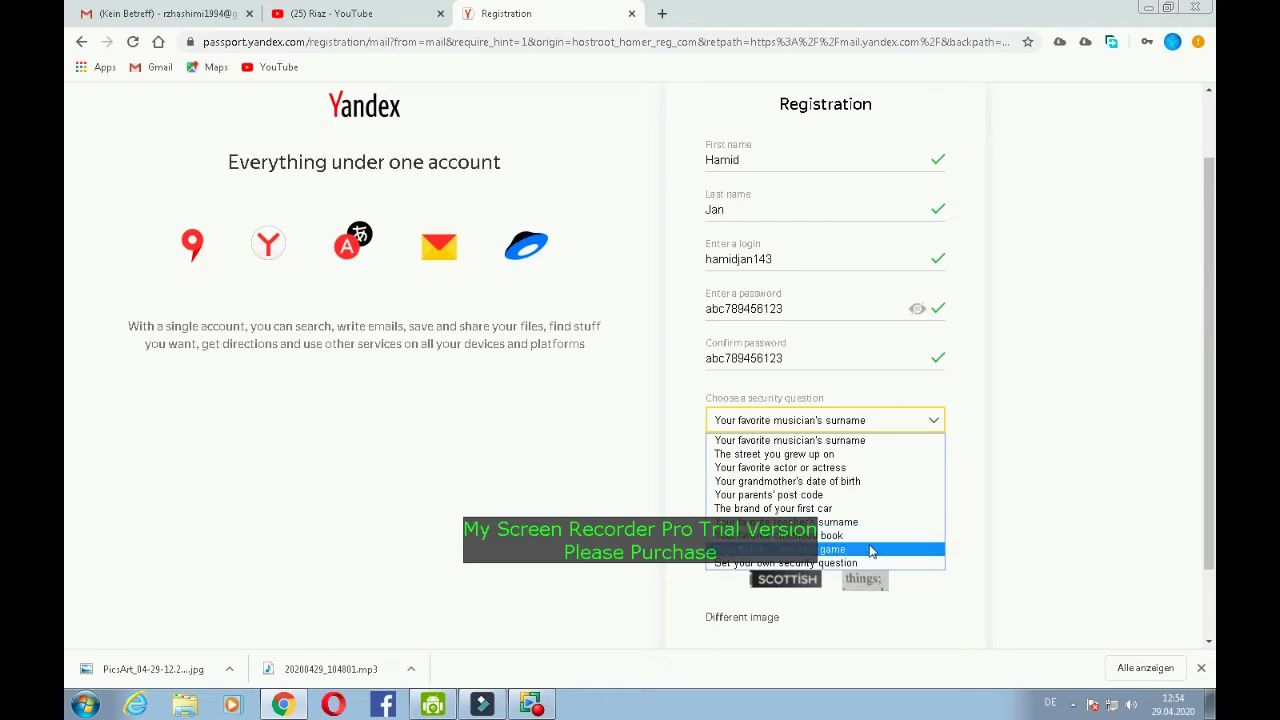
left_click(871, 551)
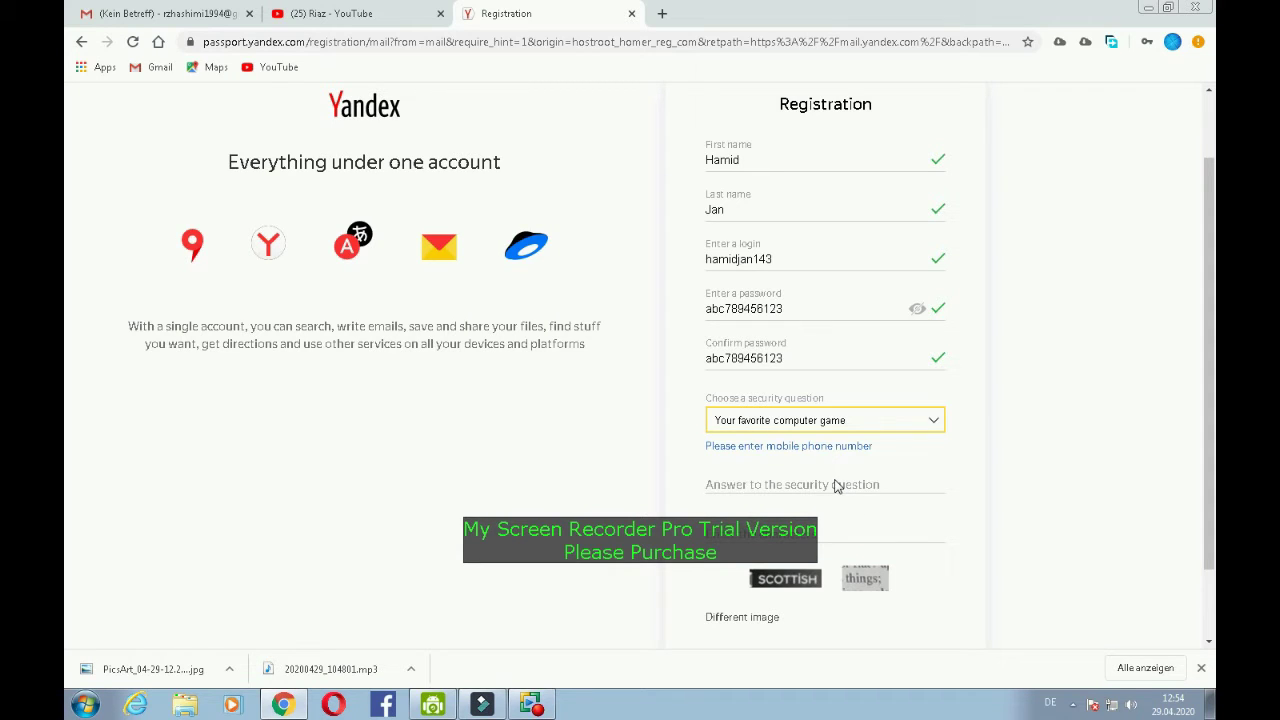
- Enter the security-question answer, then move to the captcha field and scroll down to Register
left_click(837, 485)
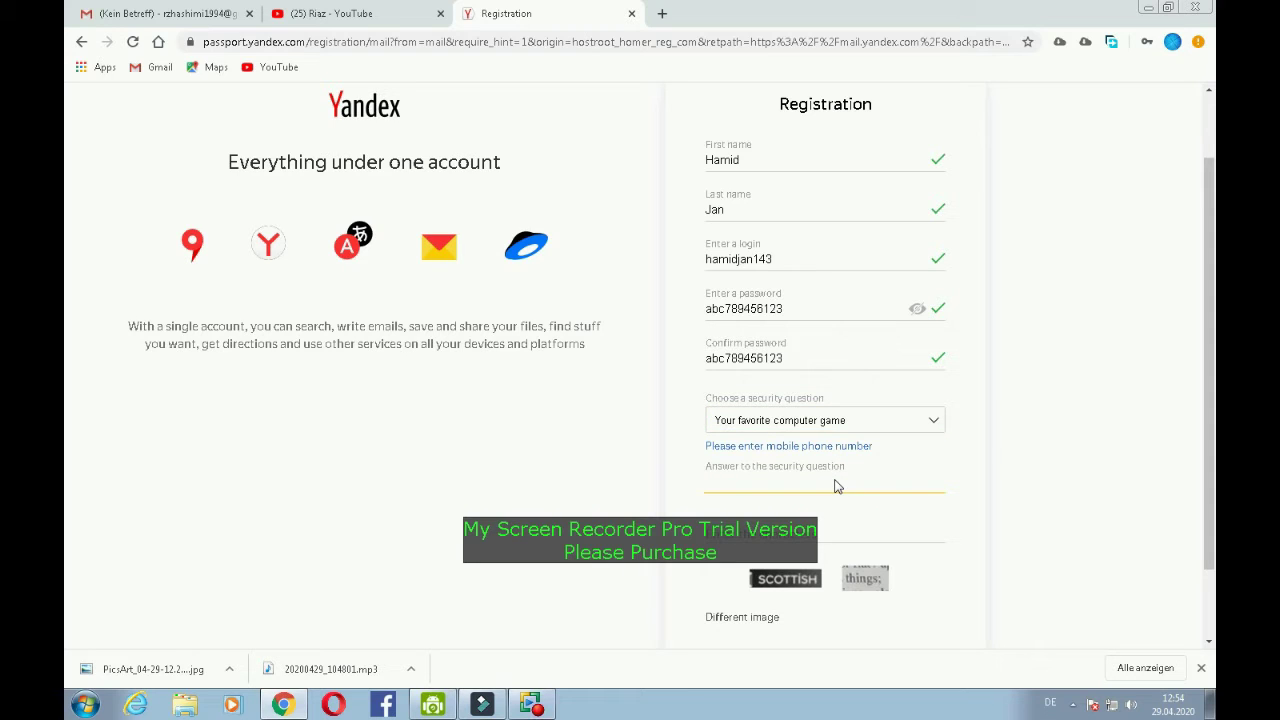
type("Army man")
left_click(818, 543)
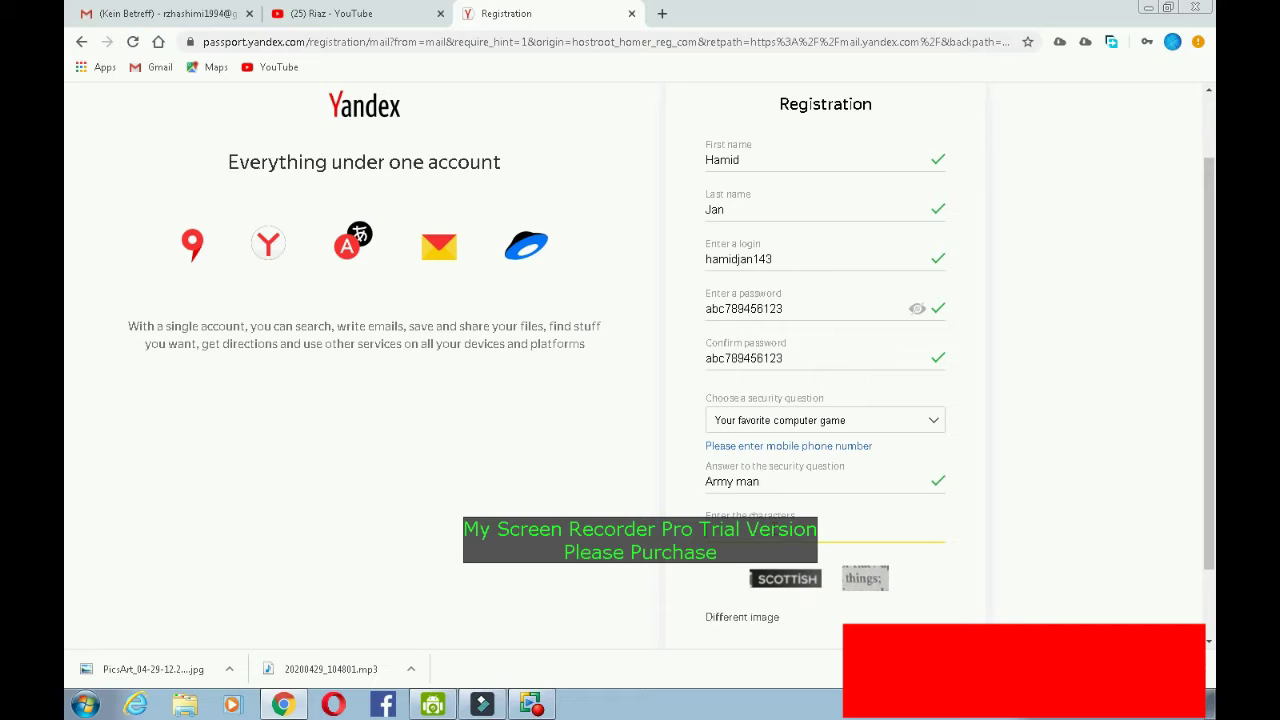
left_click_drag(1212, 290, 1215, 318)
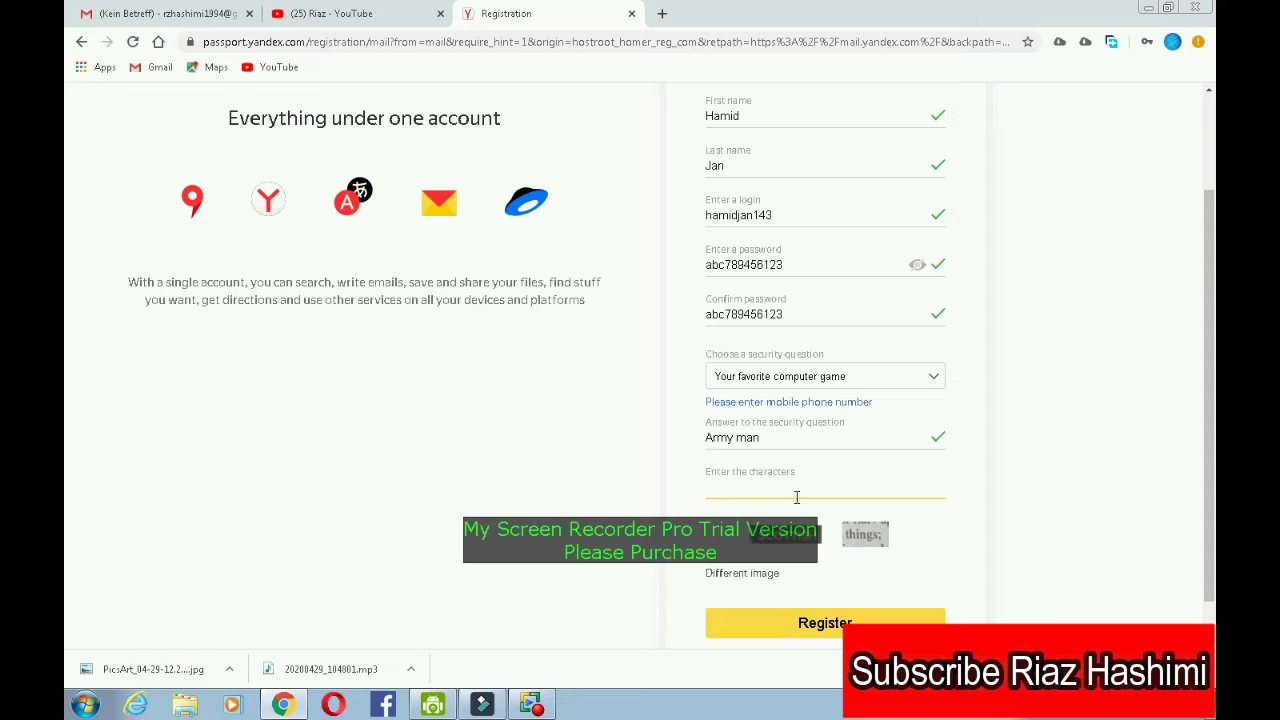
- Load a more readable captcha image, enter its characters, and submit the registration
left_click(763, 578)
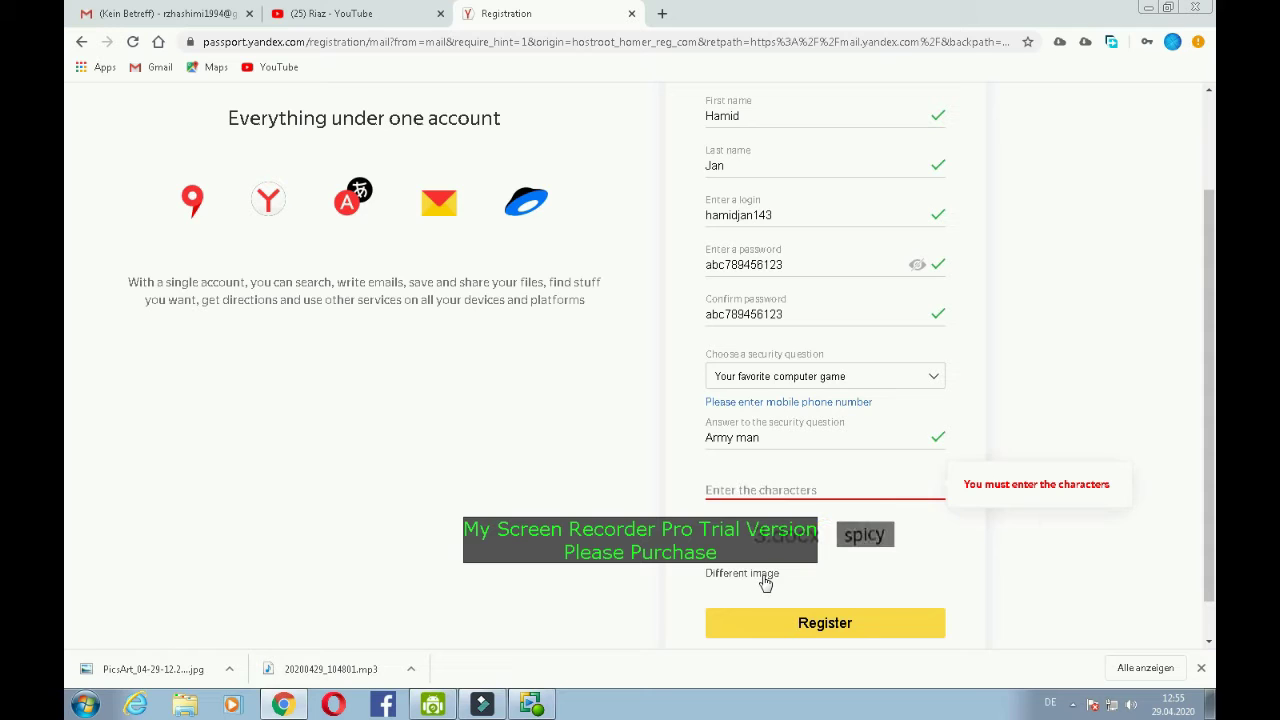
left_click(765, 581)
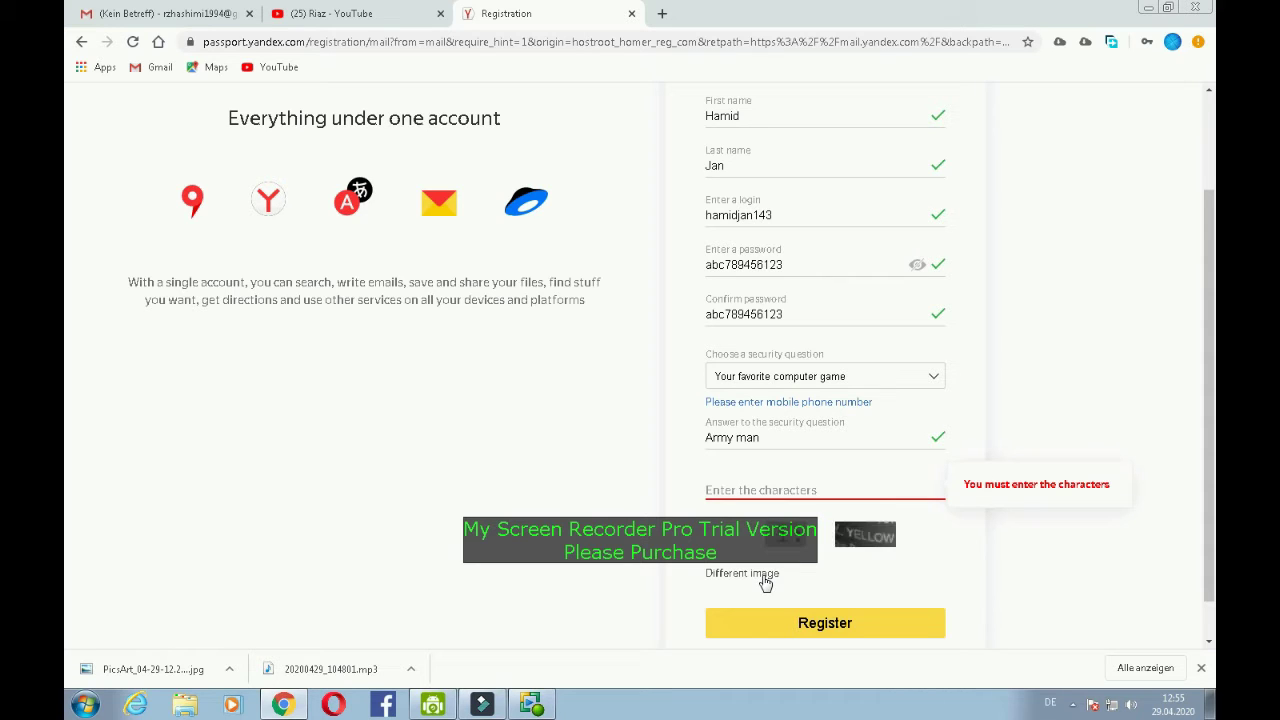
left_click(765, 582)
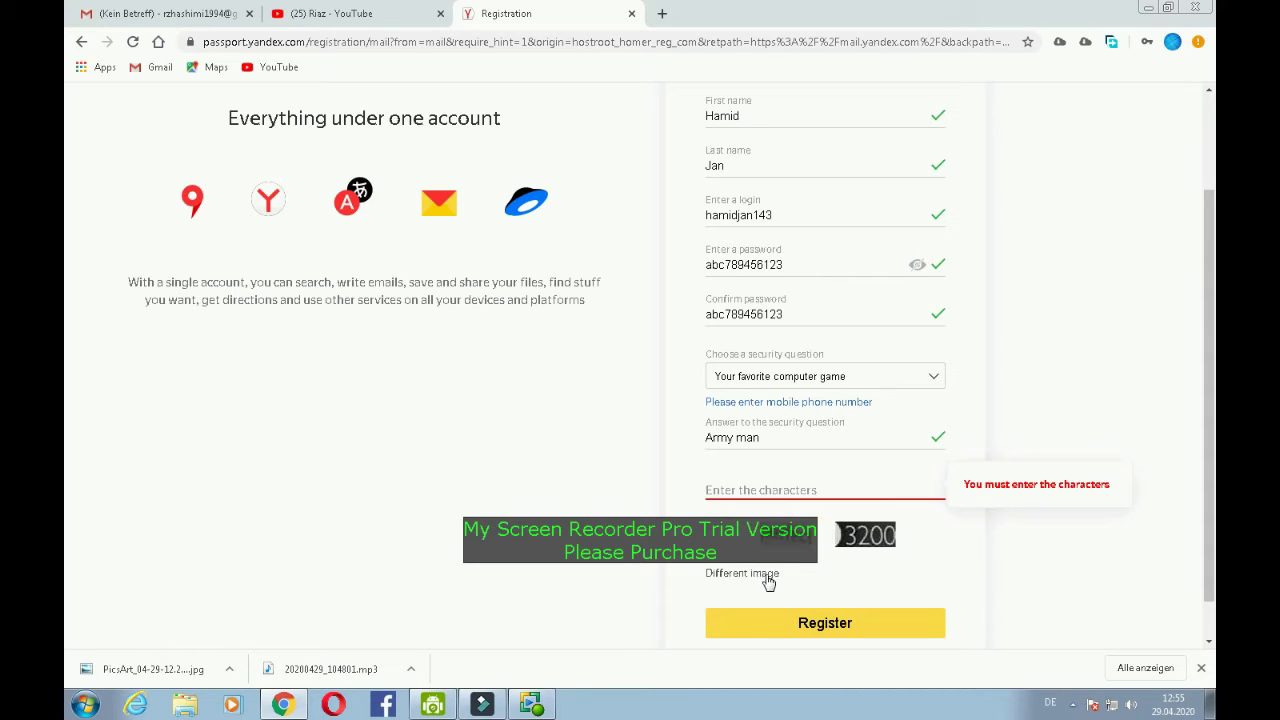
left_click(817, 487)
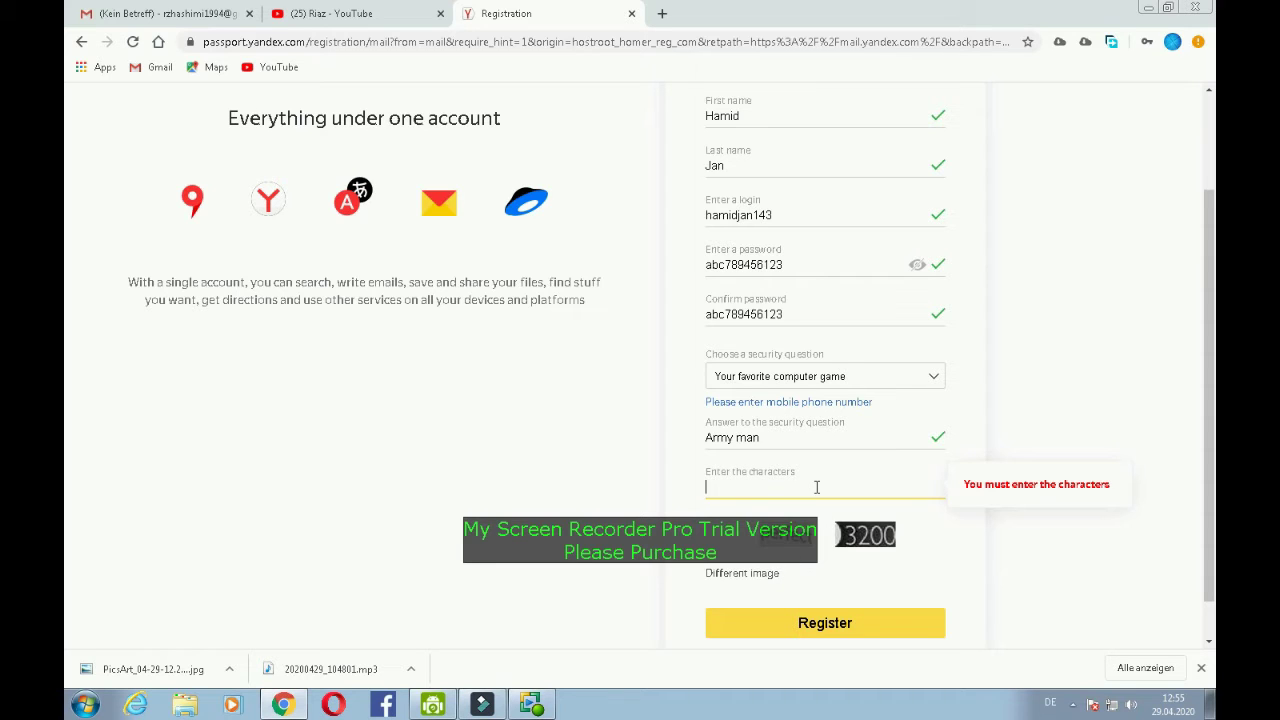
type("per")
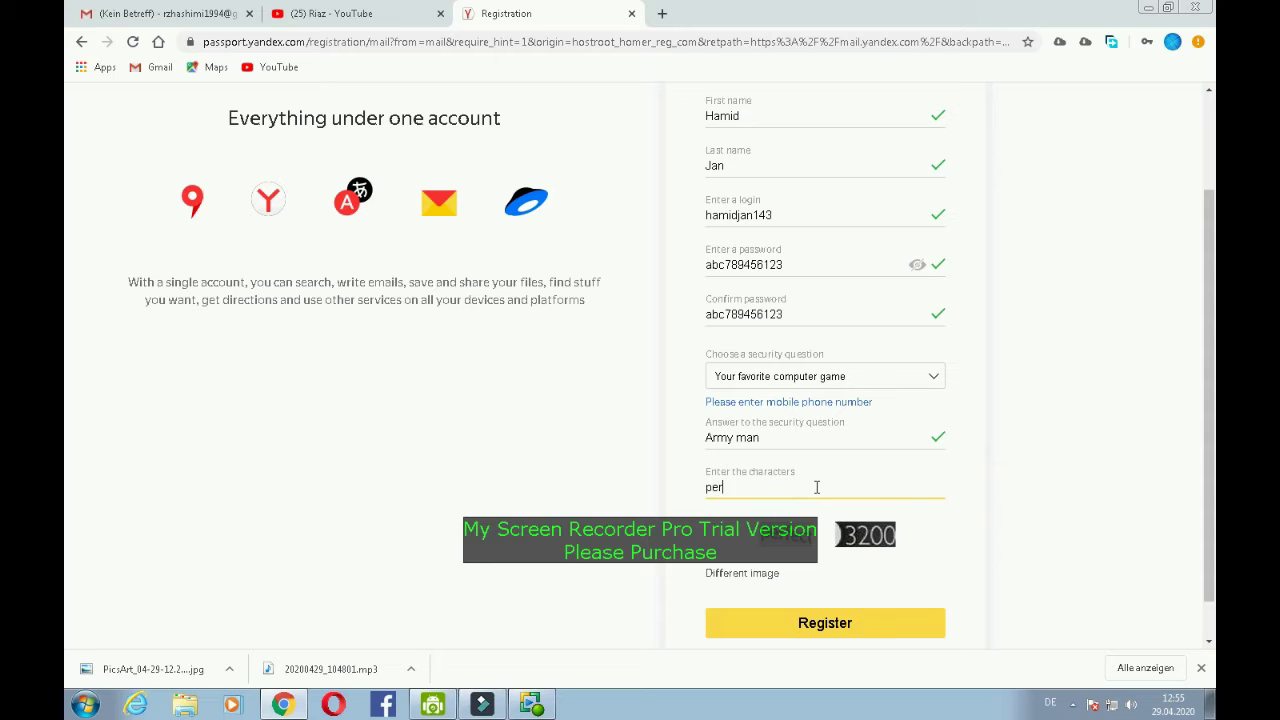
type("fect")
left_click(851, 626)
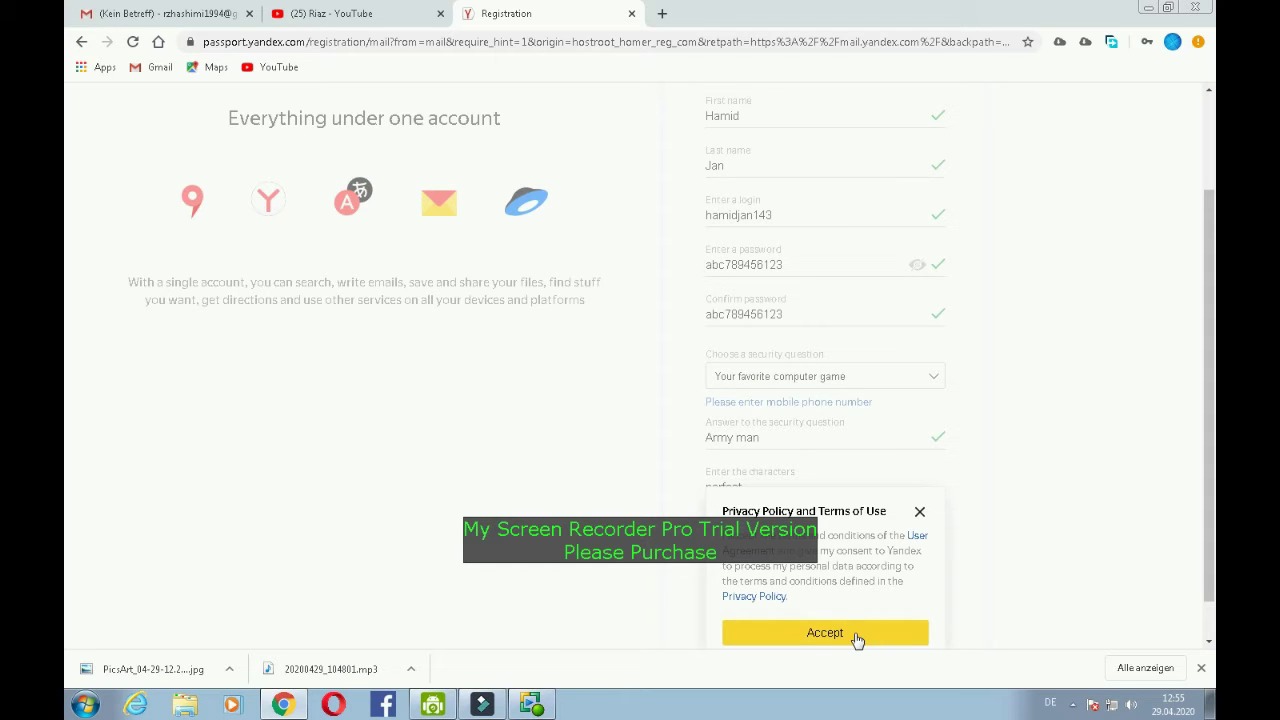
- Accept the privacy policy and dismiss the save-password and notification prompts
left_click_drag(1209, 478, 1213, 513)
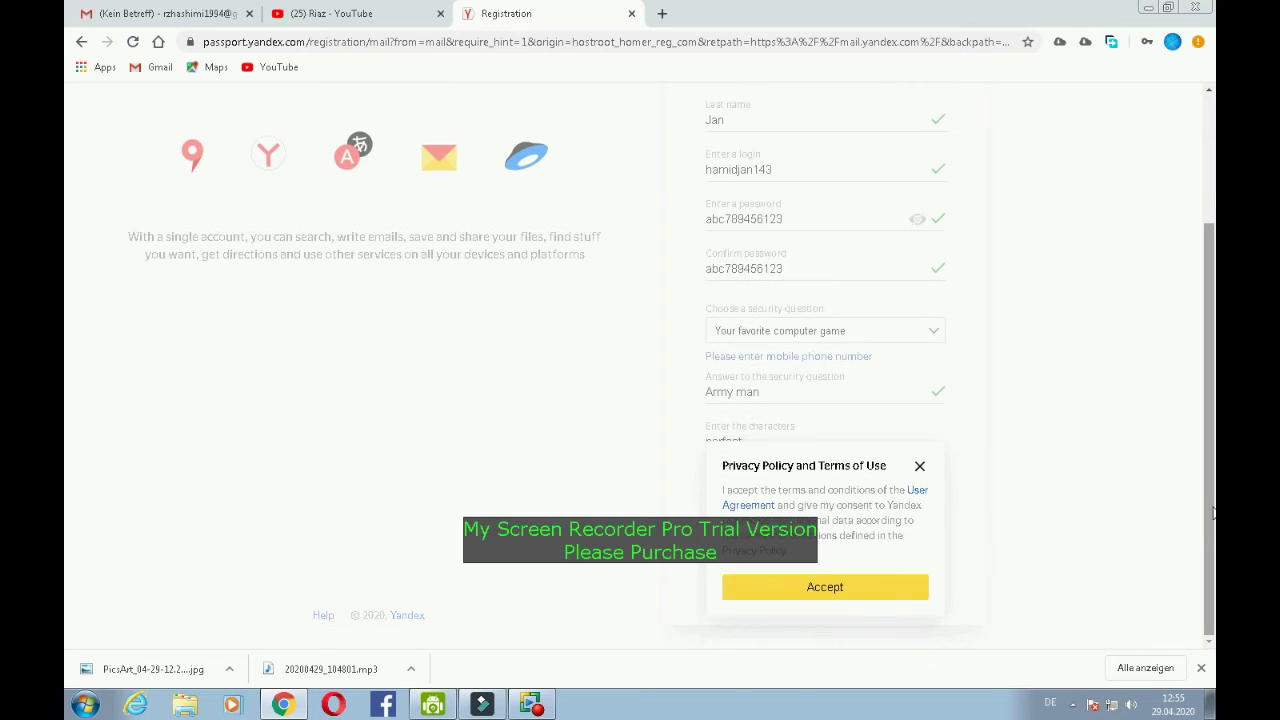
left_click(892, 595)
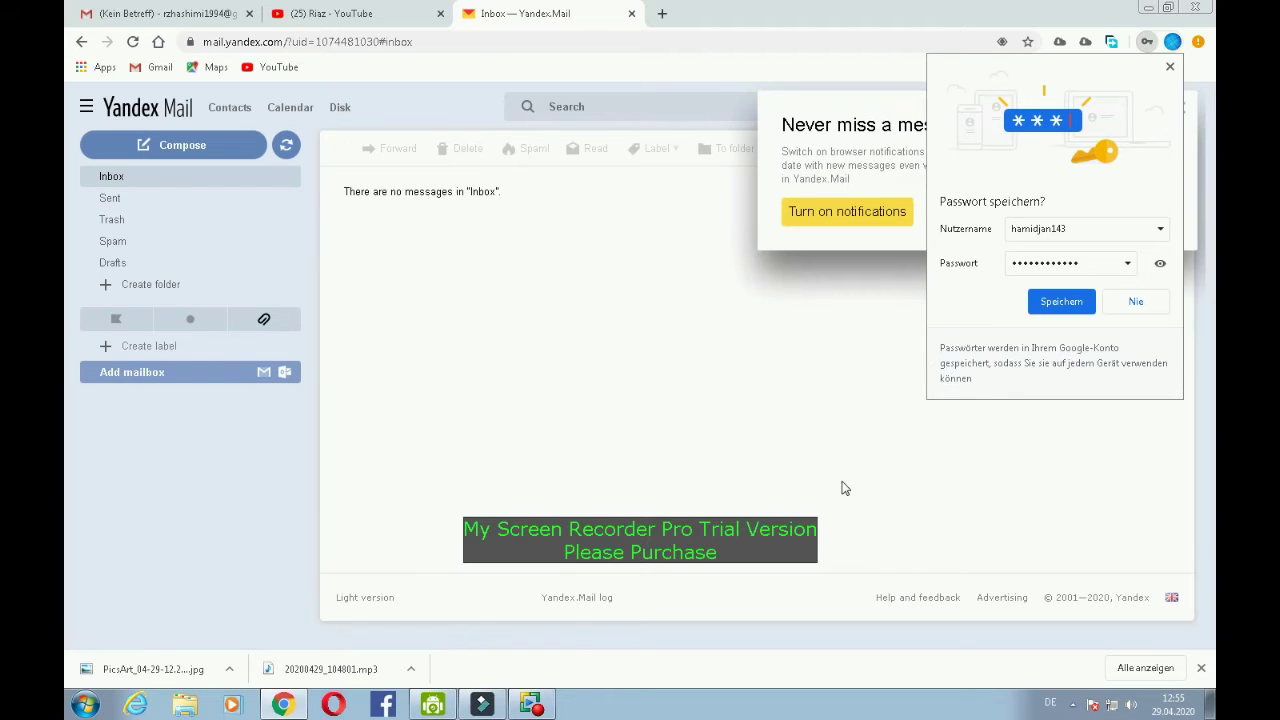
left_click(1170, 67)
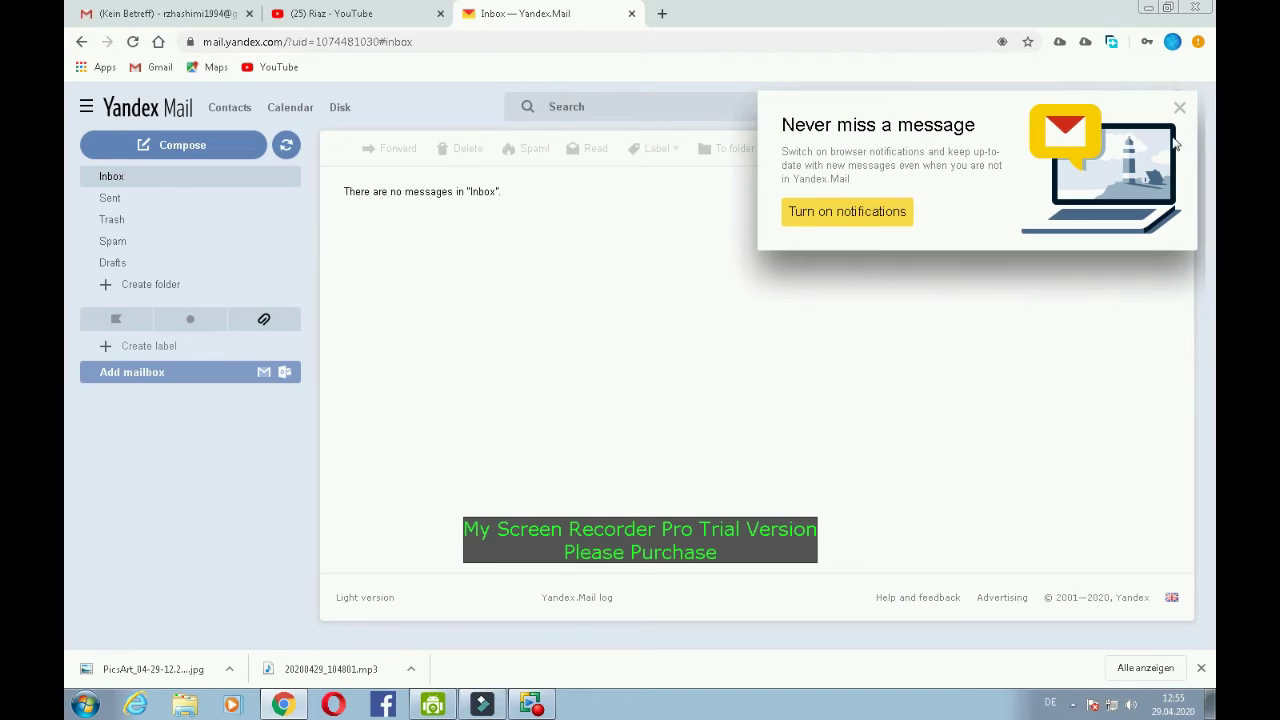
left_click(1178, 106)
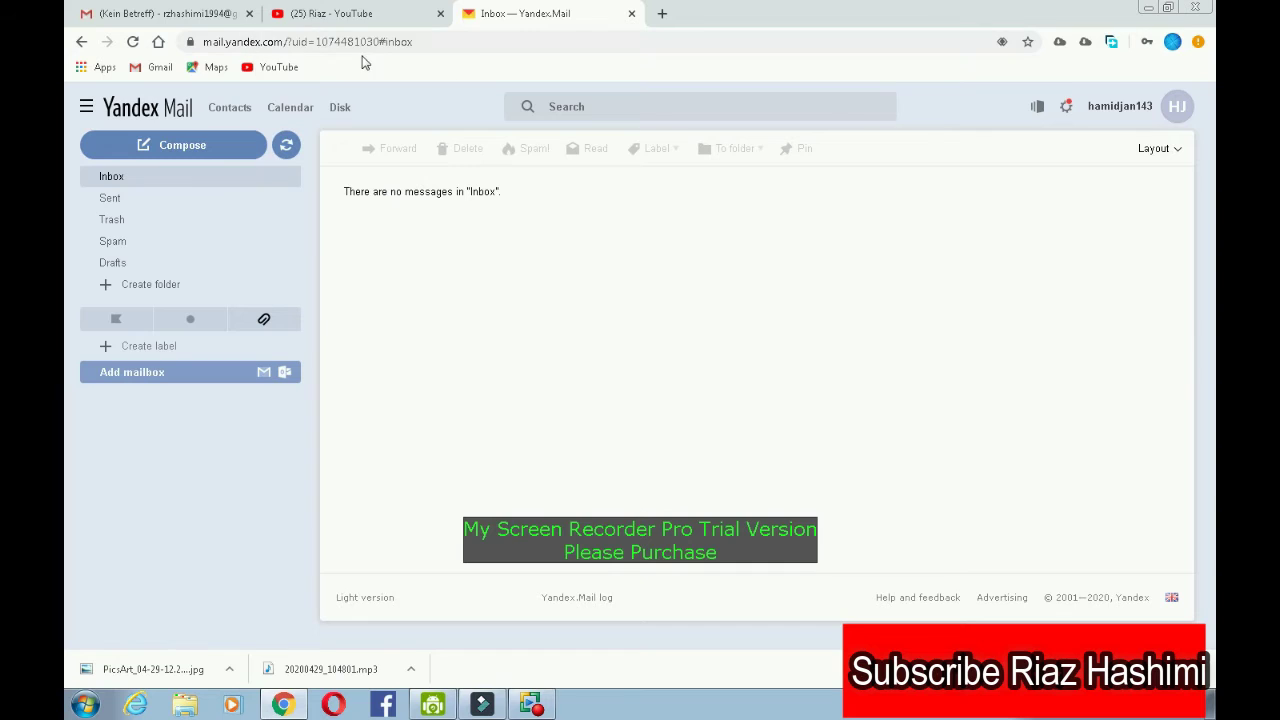
left_click(88, 105)
left_click(486, 292)
left_click(662, 13)
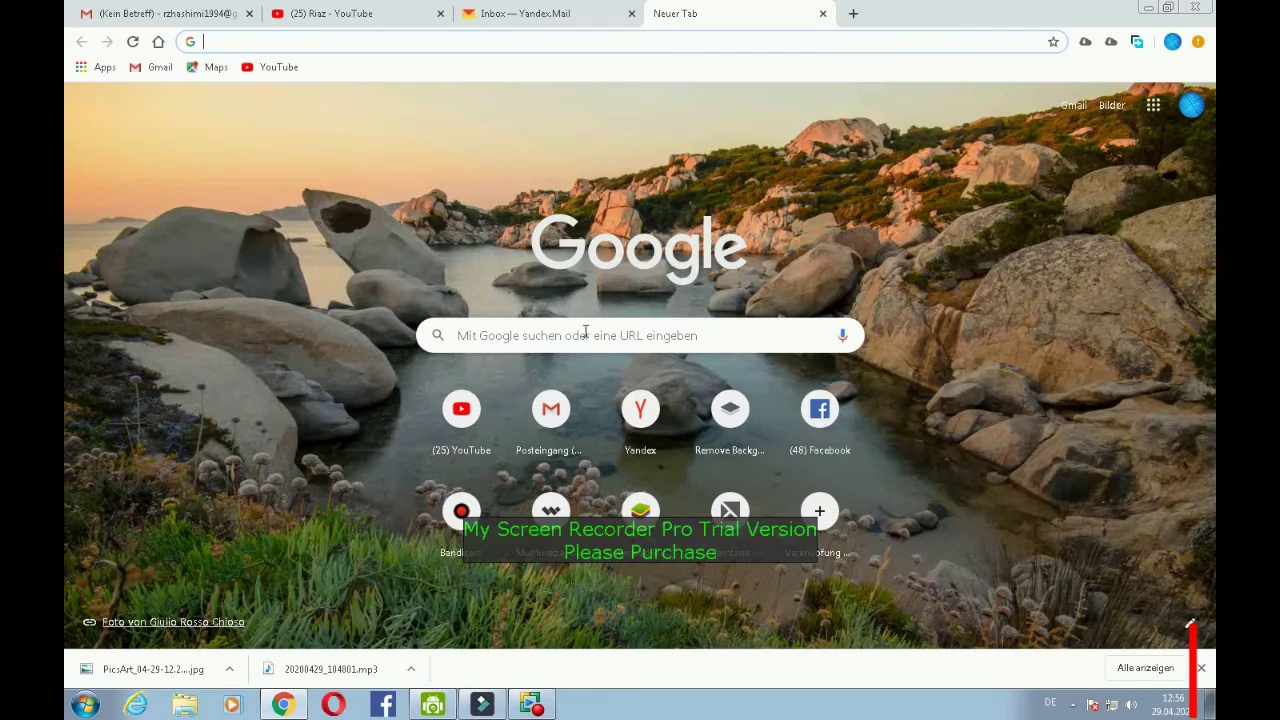
left_click(585, 336)
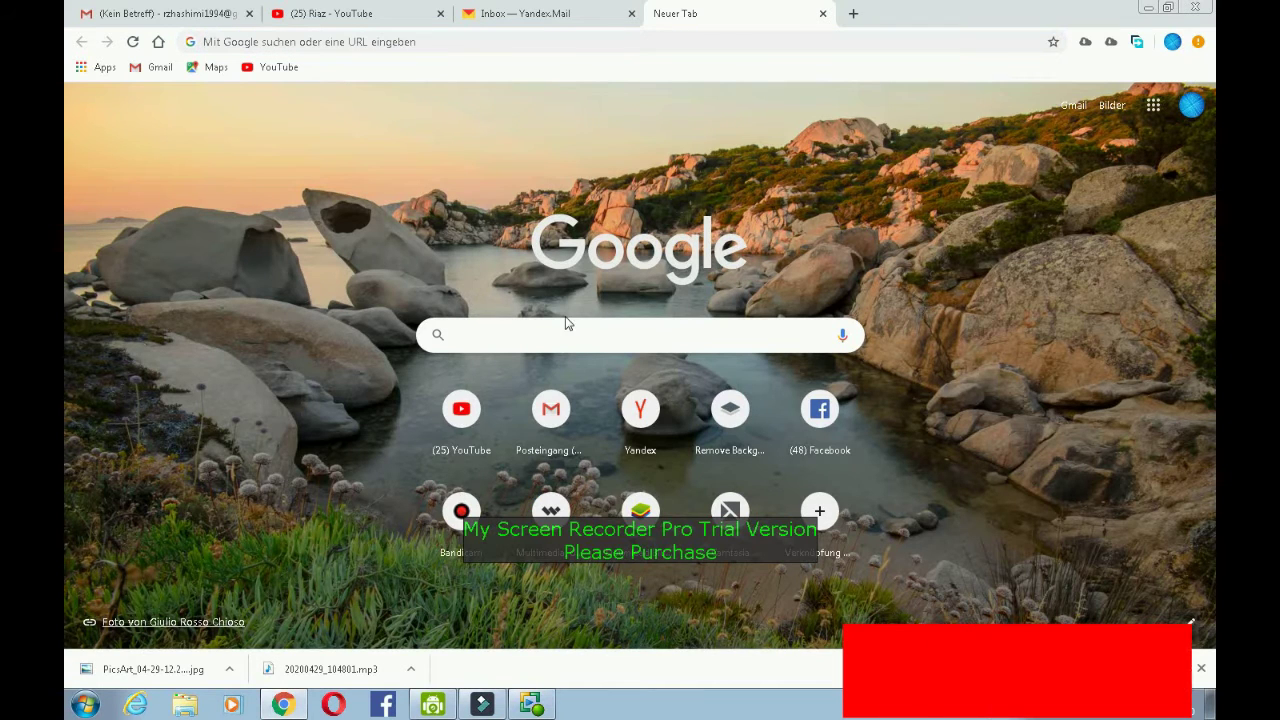
left_click(295, 42)
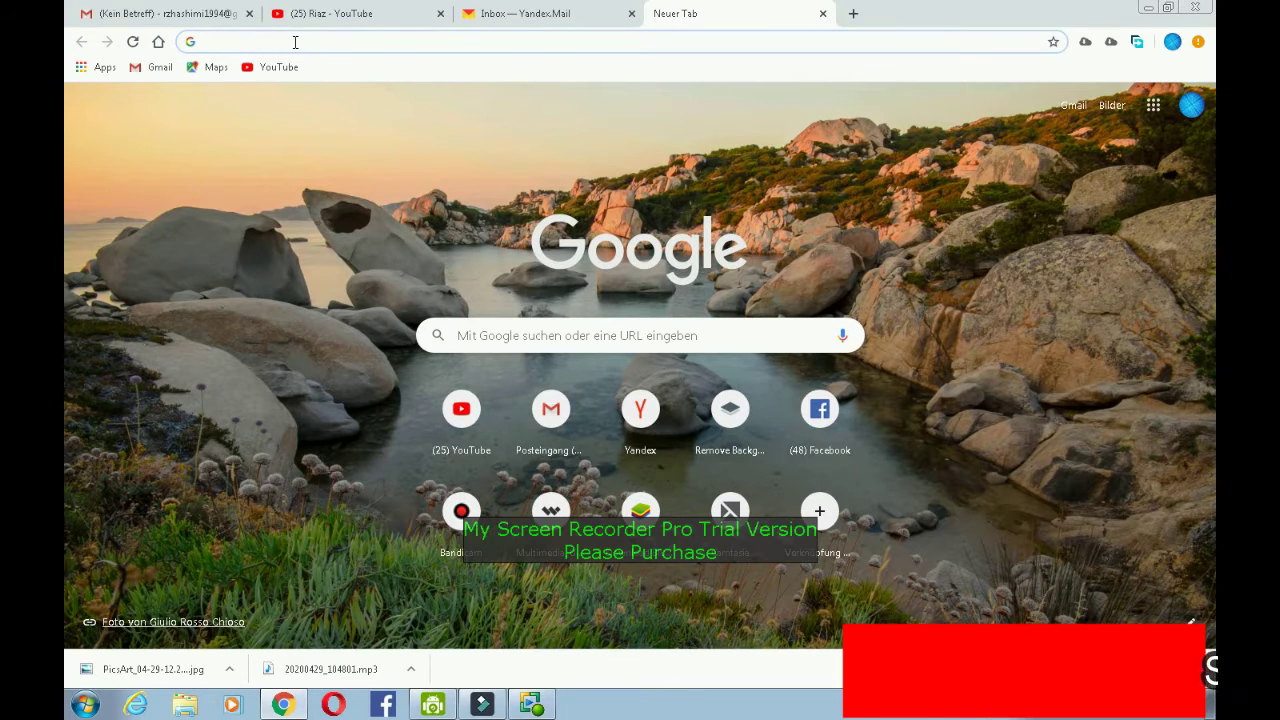
type("www.")
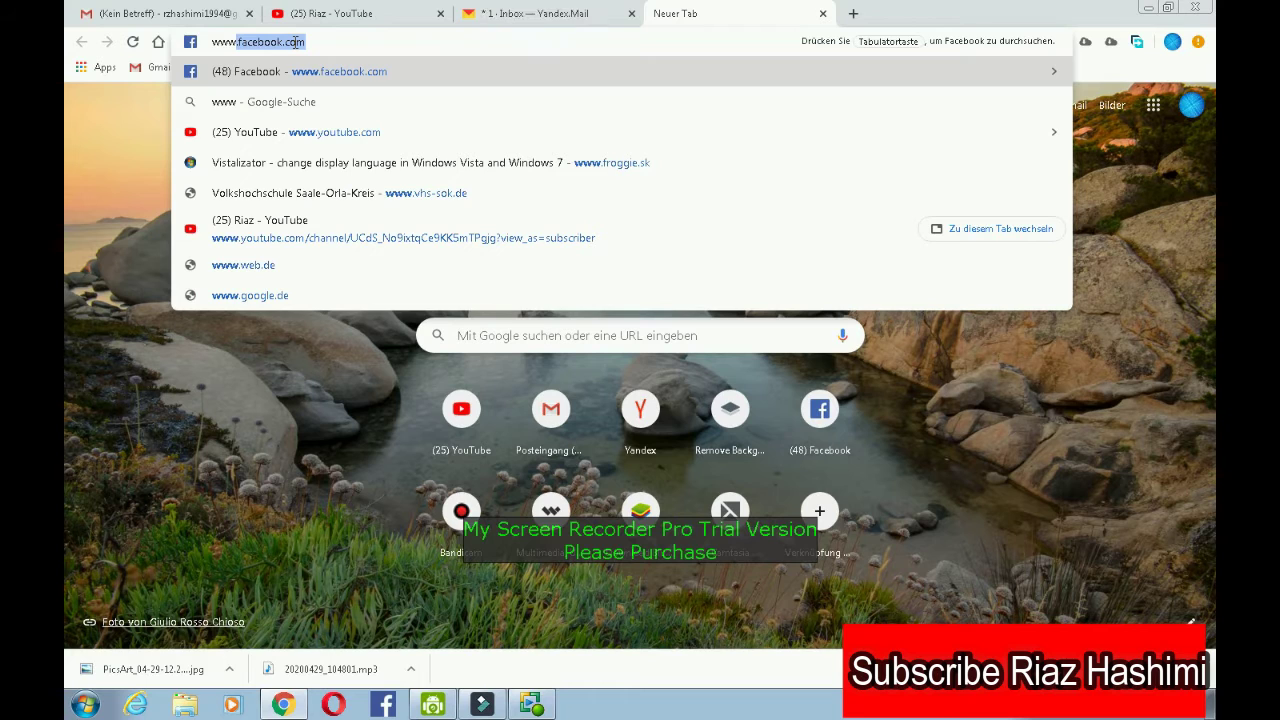
key("Right")
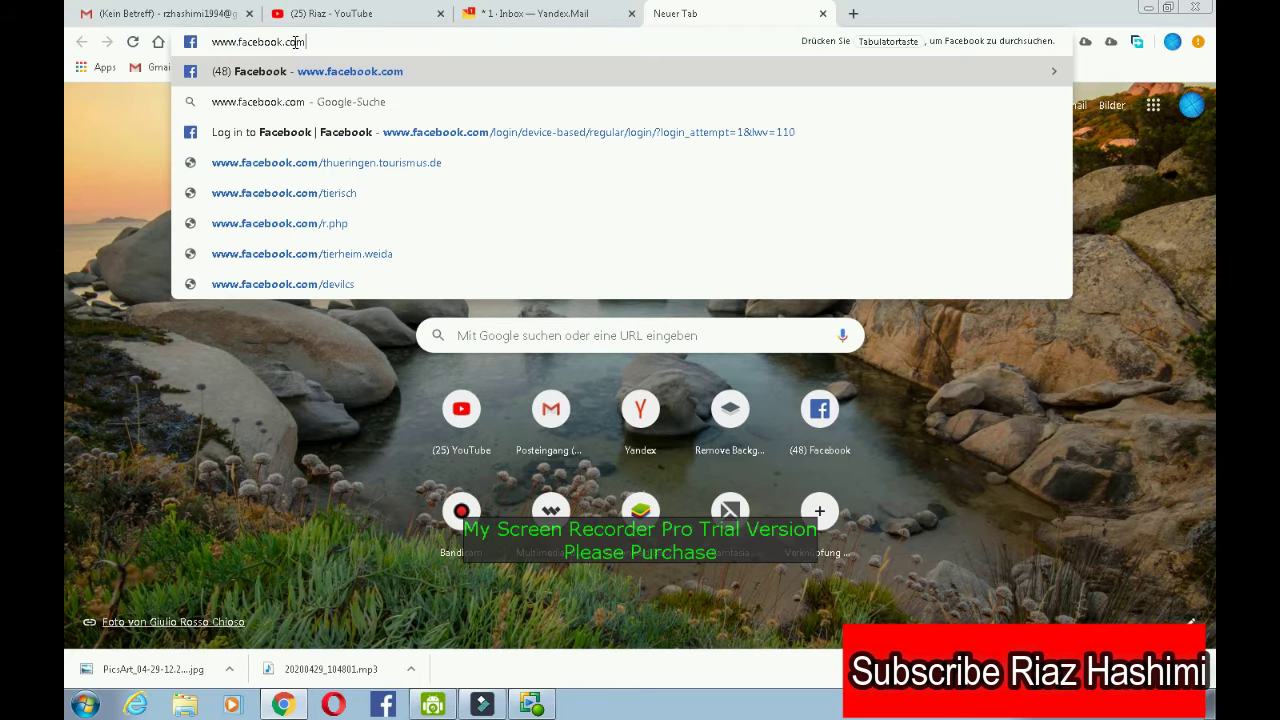
key("Return")
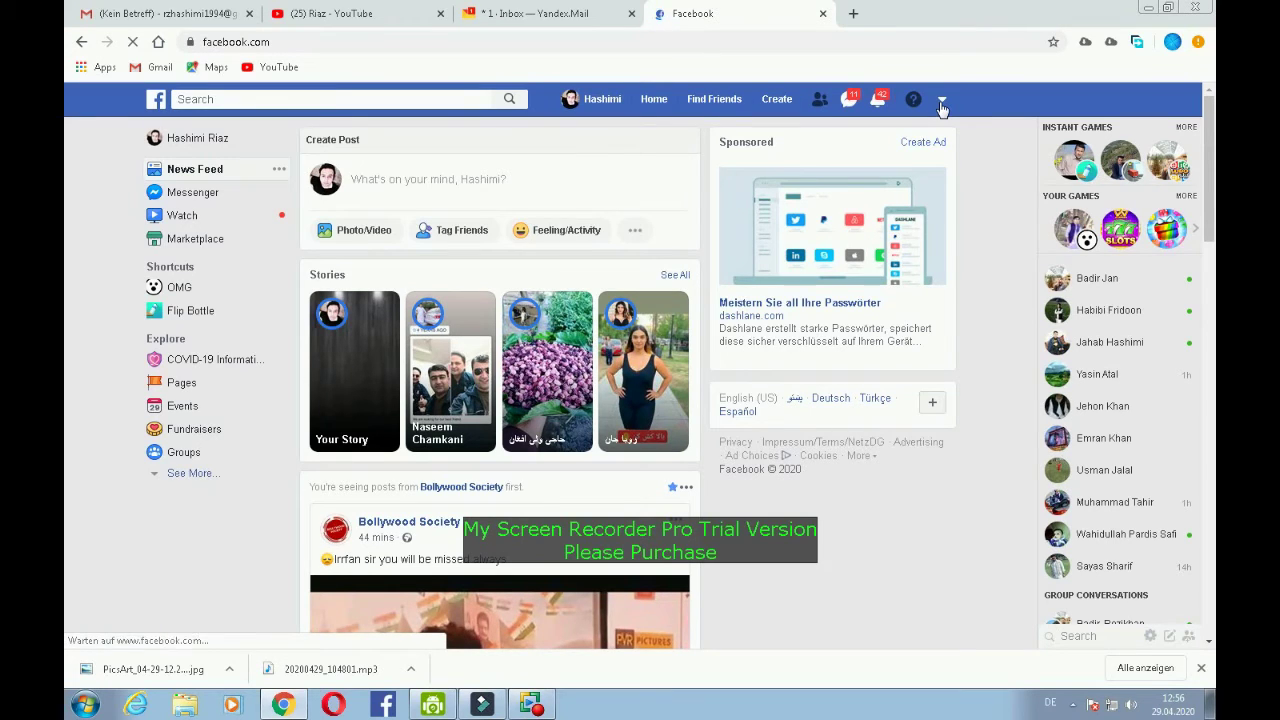
- Log out of the signed-in Facebook account through the account menu
left_click(941, 104)
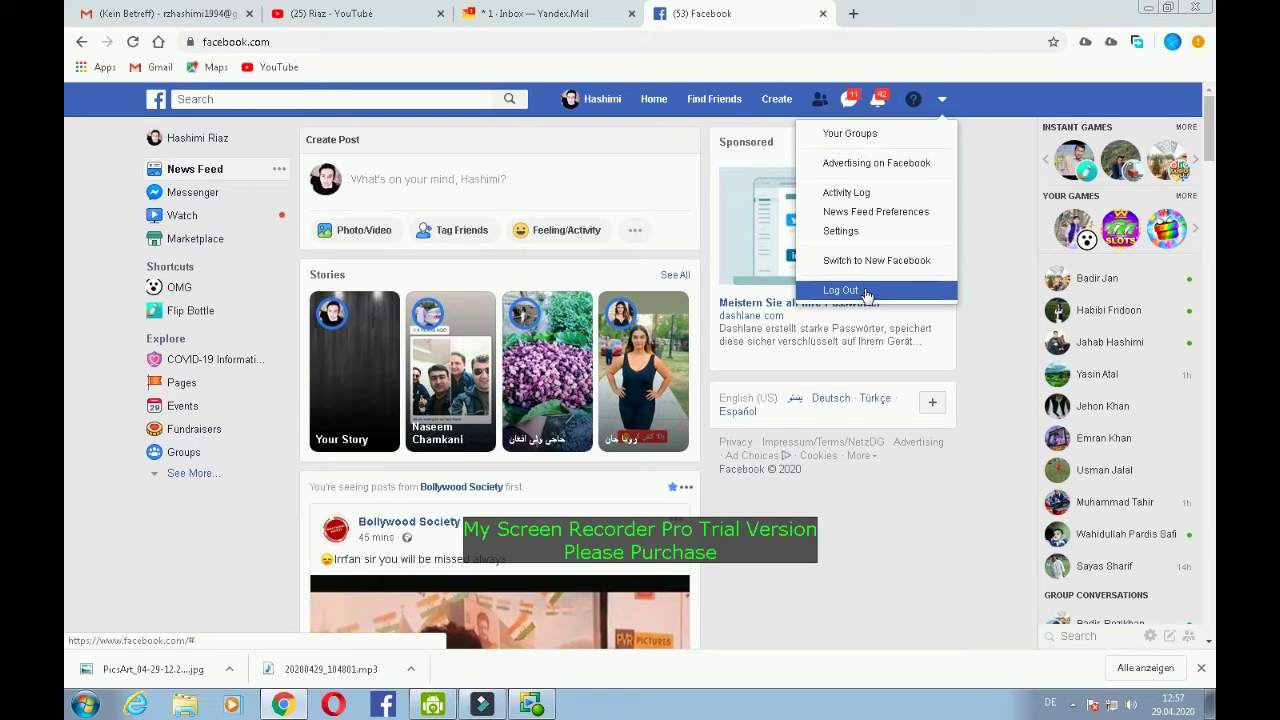
left_click(867, 292)
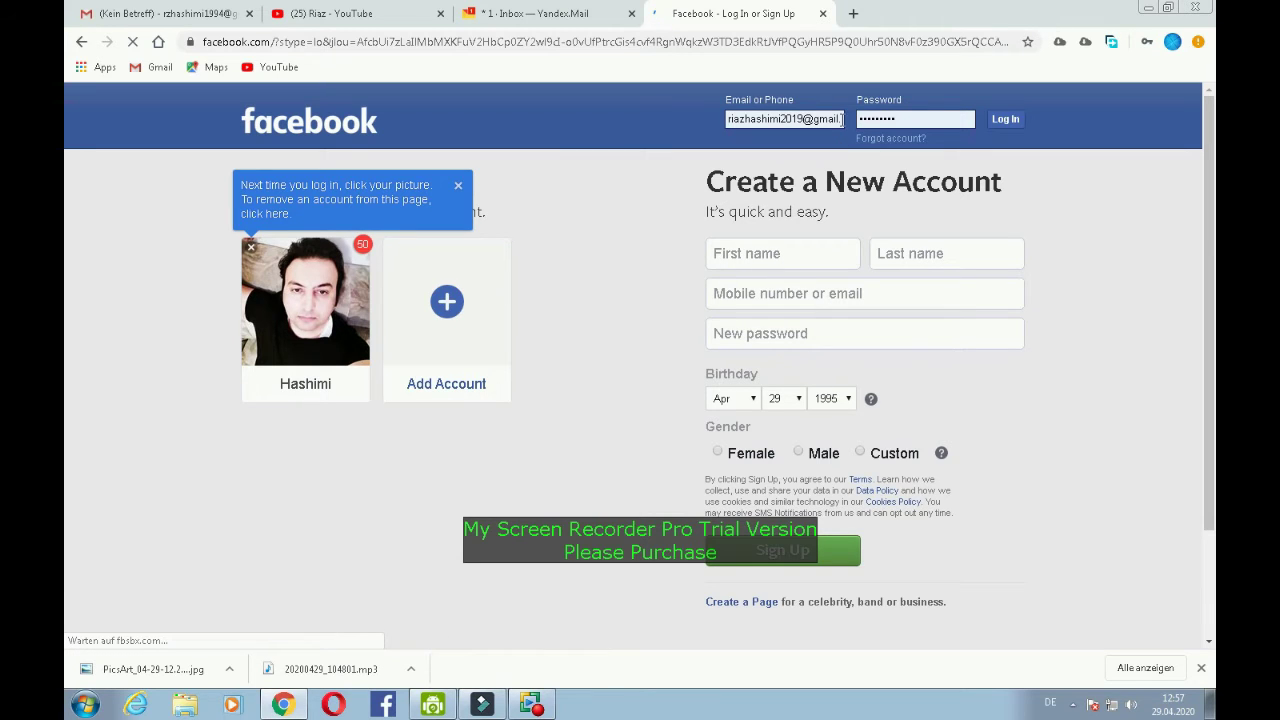
- Enter the first and last name in the Facebook sign-up form
left_click(915, 120)
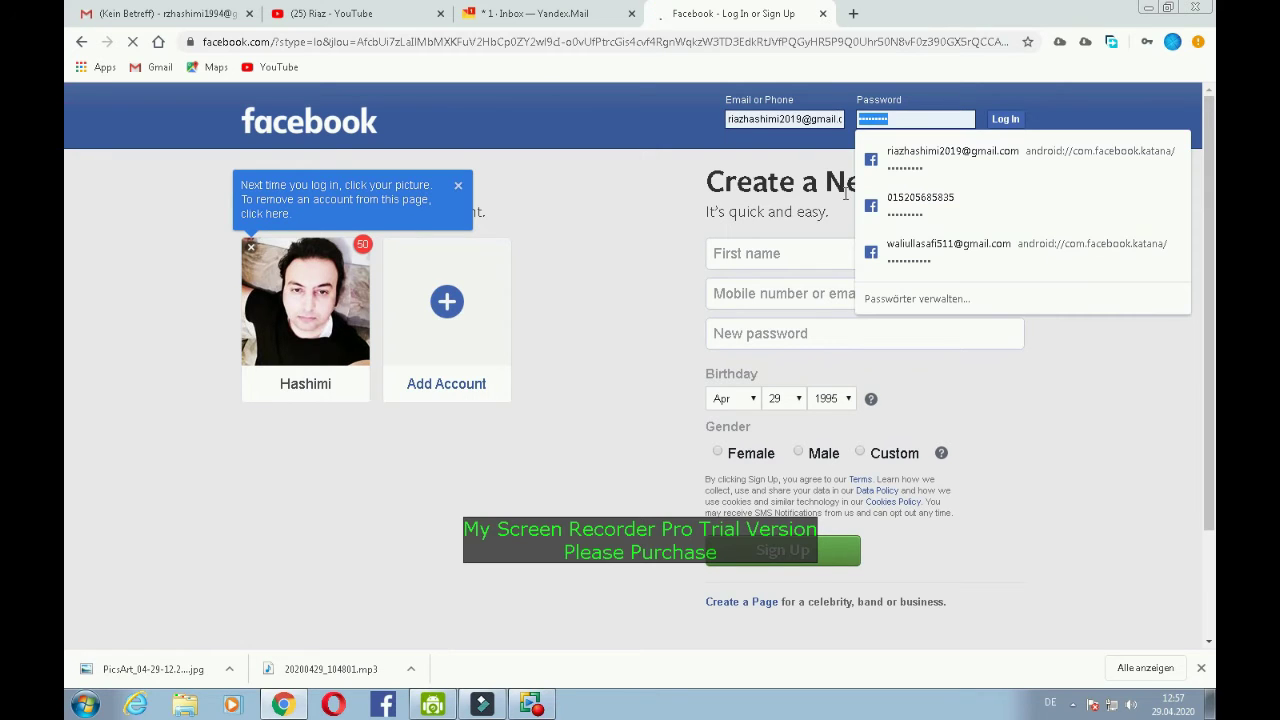
left_click(779, 253)
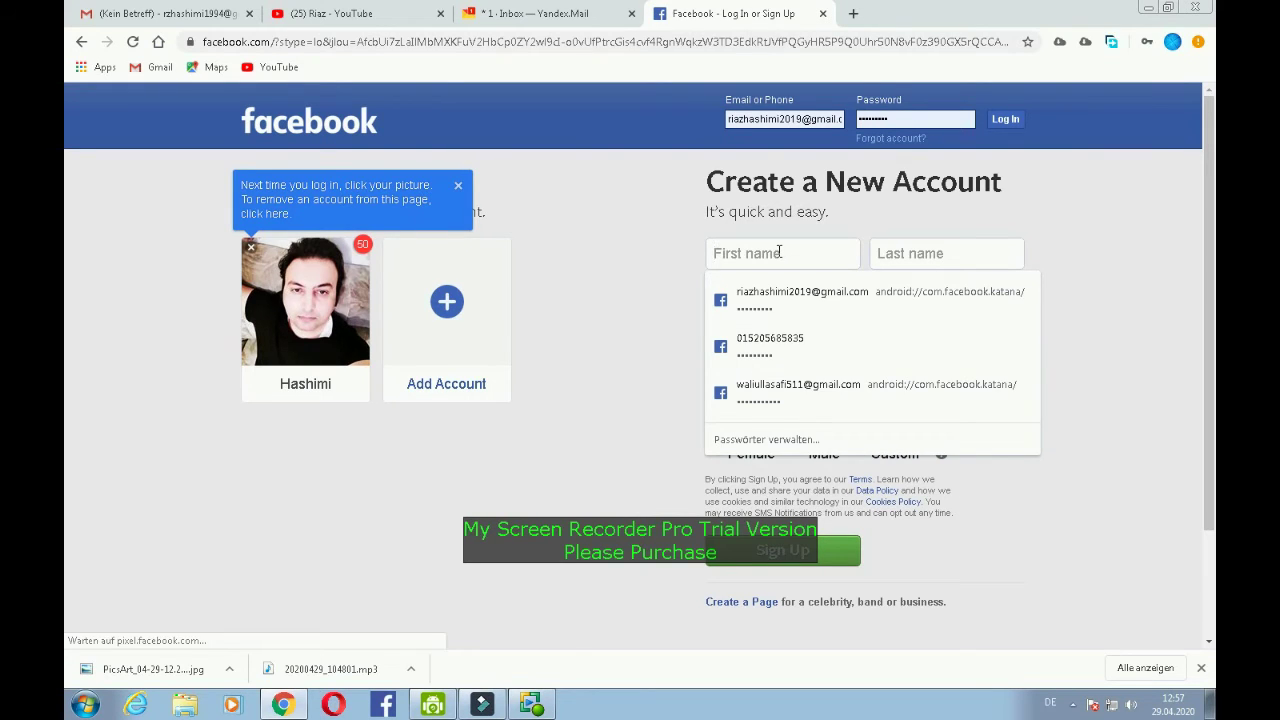
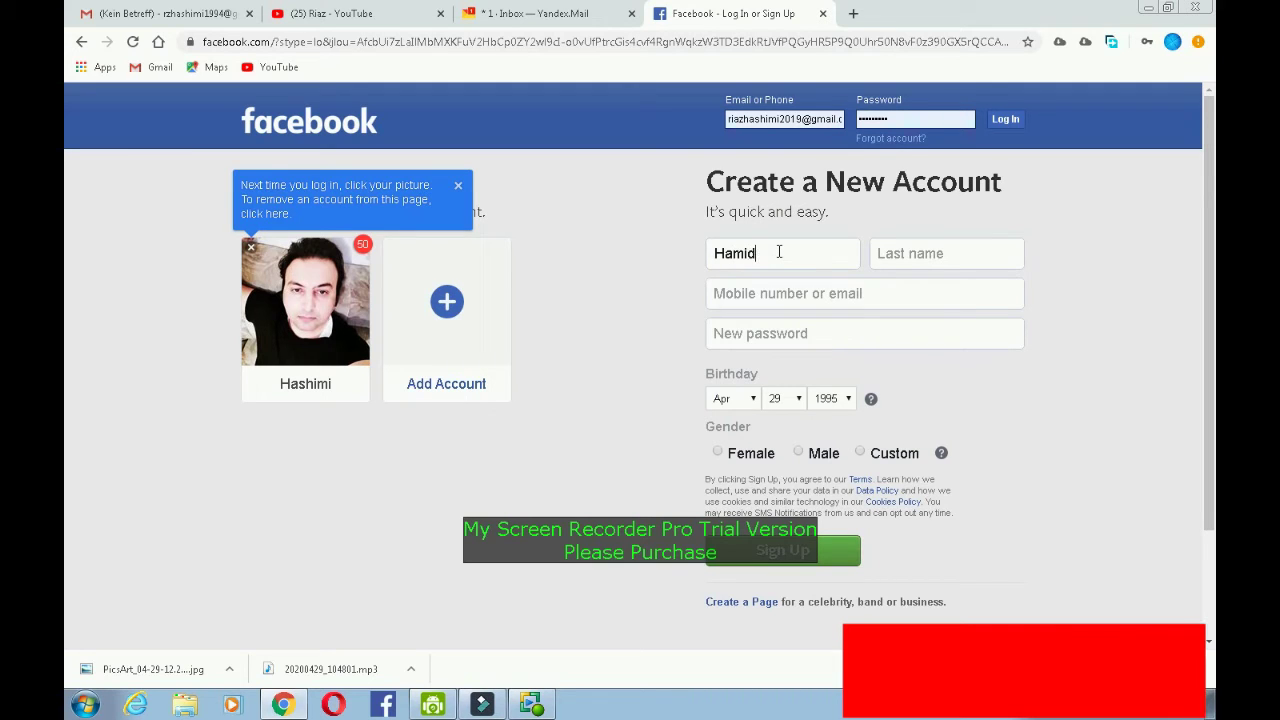
key("Tab")
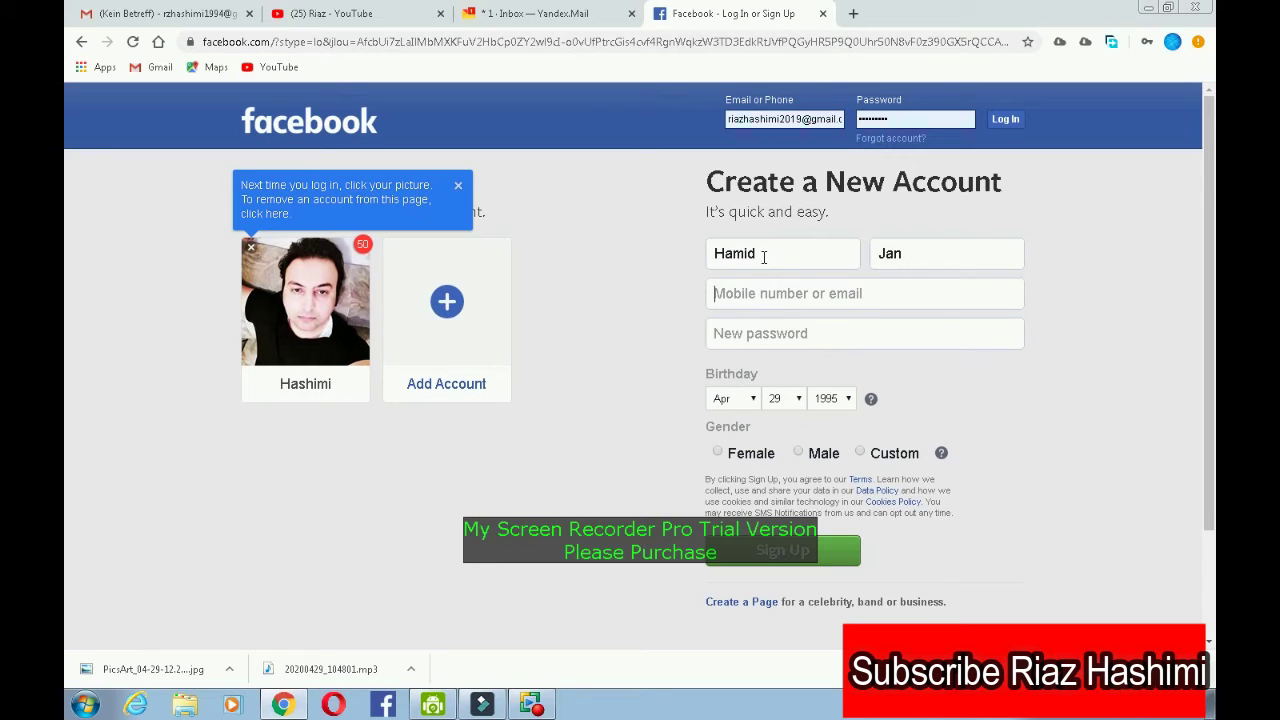
double_click(762, 256)
left_click_drag(911, 252, 877, 253)
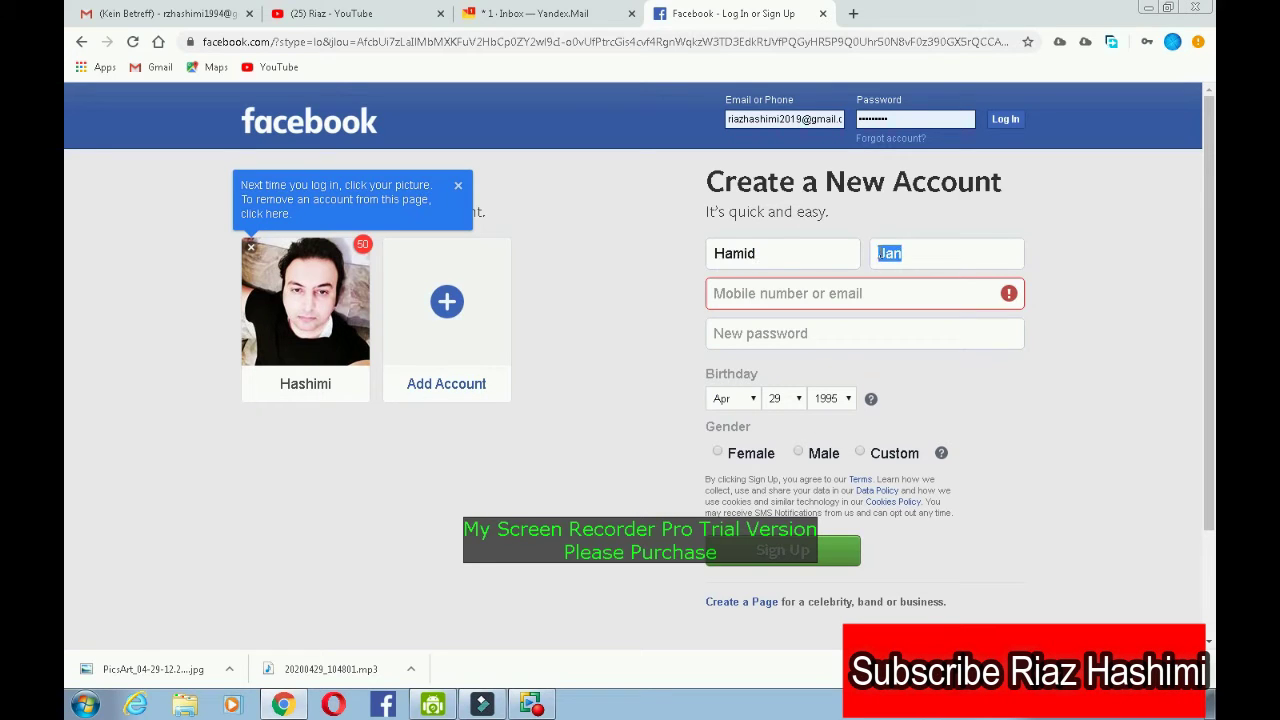
- Paste the Yandex login into the email field and type its mail domain
left_click(804, 295)
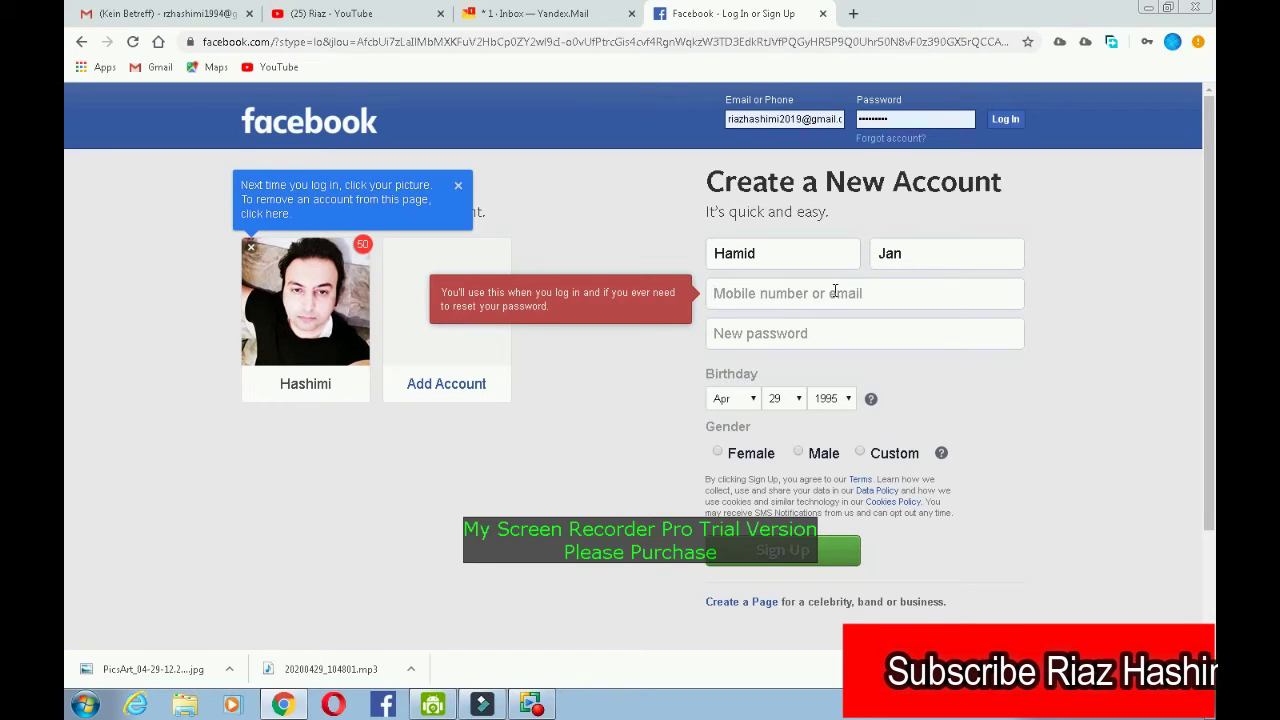
right_click(836, 291)
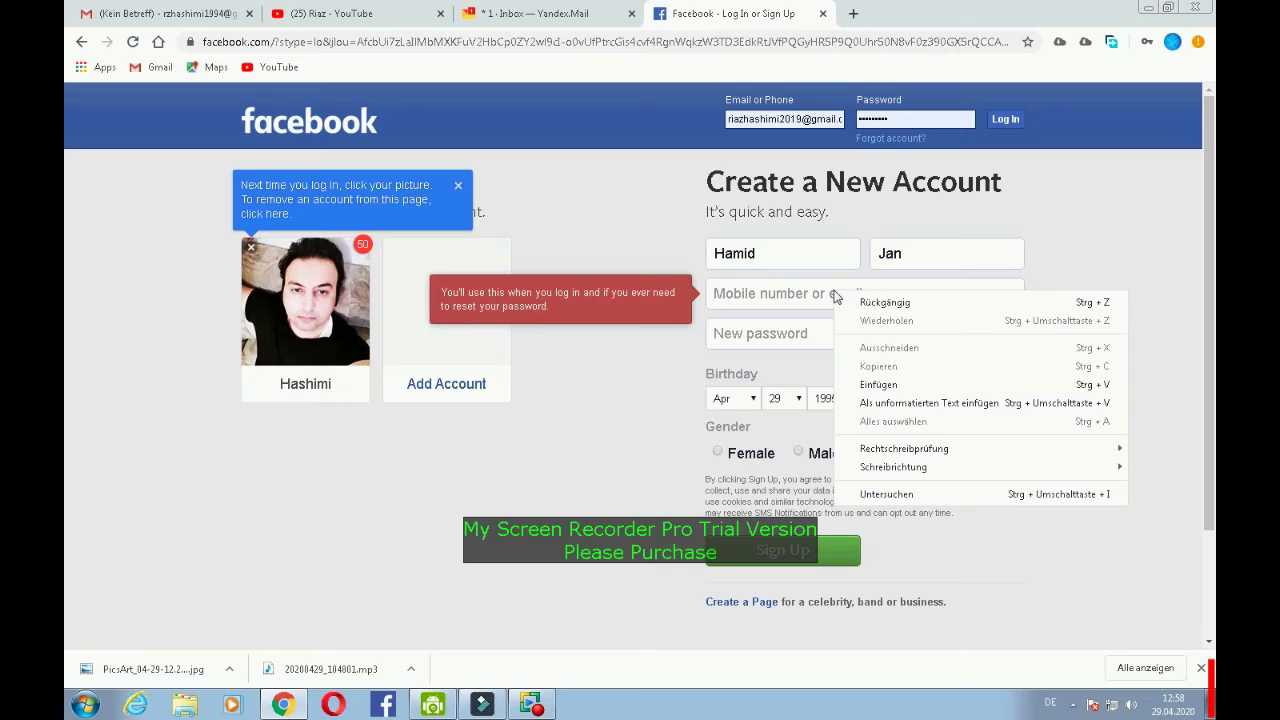
left_click(880, 385)
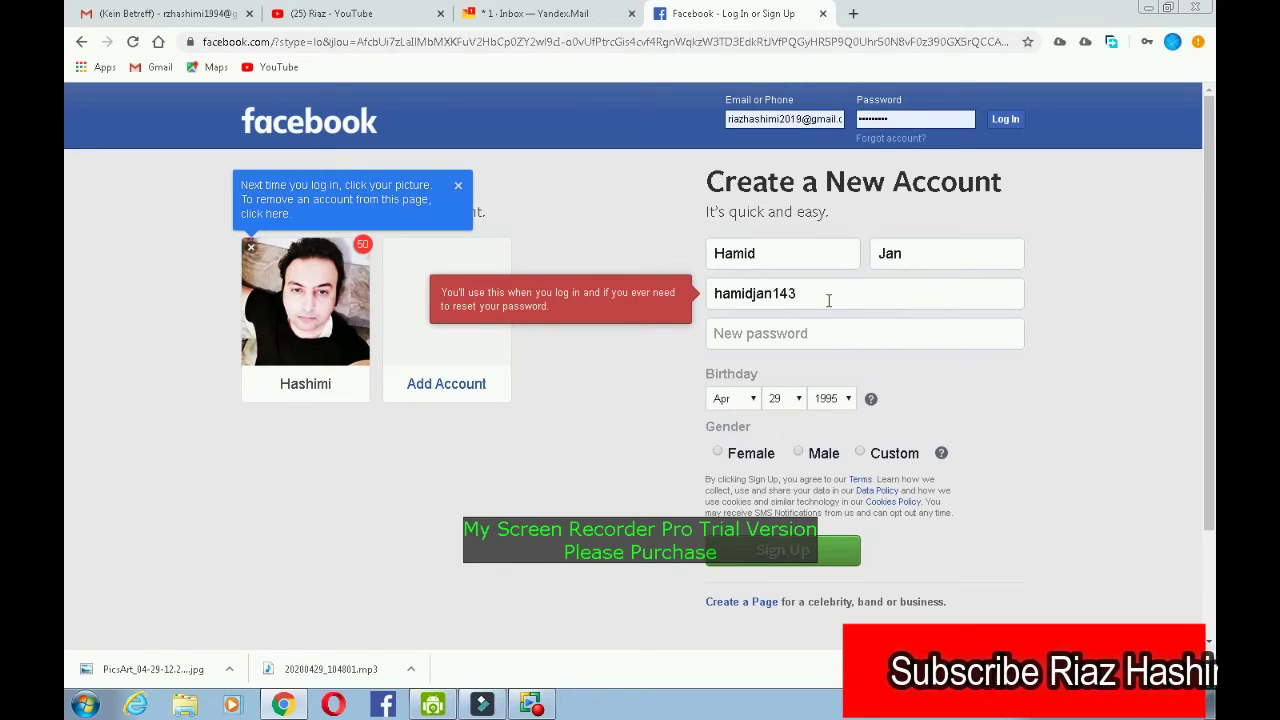
type("\"")
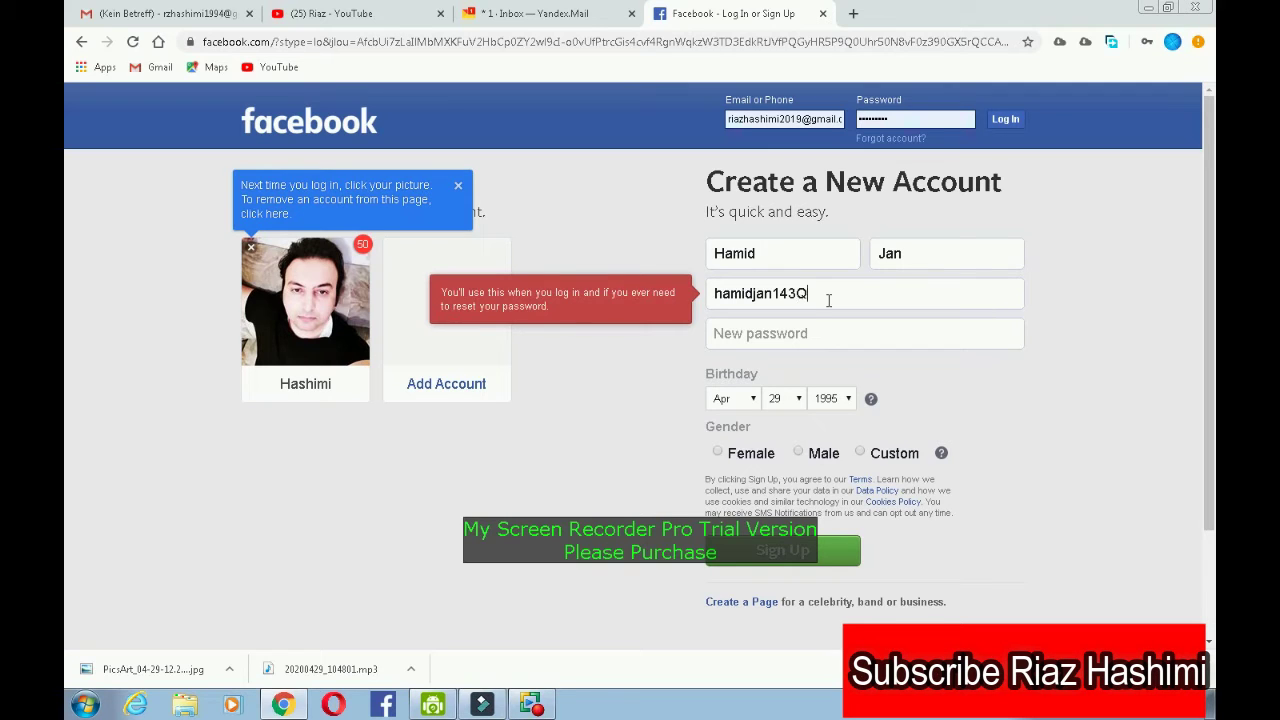
type("@")
type("za")
key("BackSpace")
key("BackSpace")
type("yah")
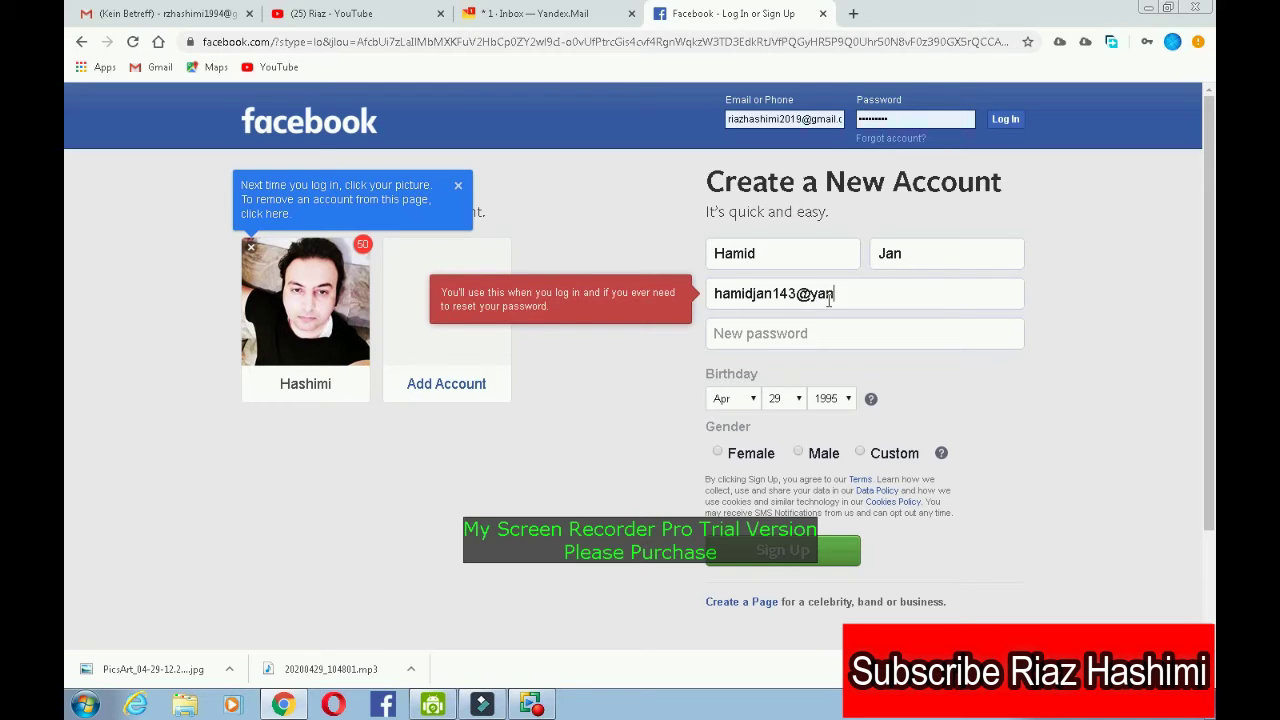
type("de")
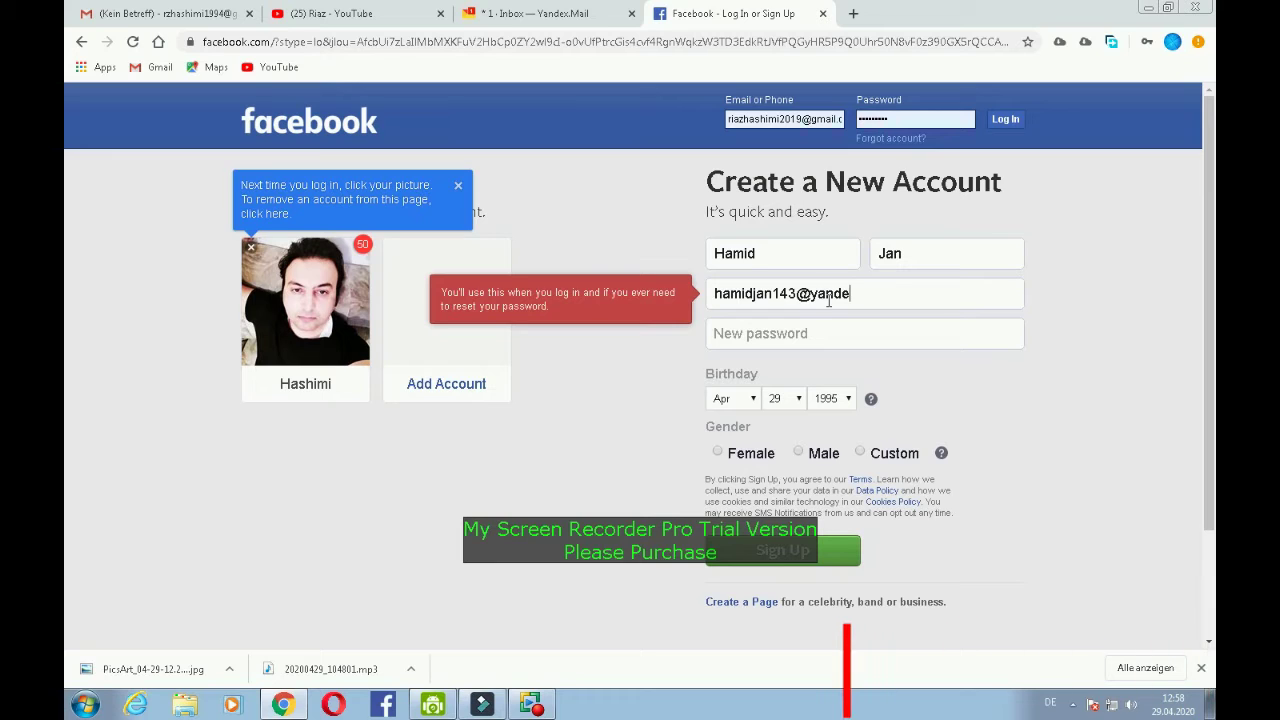
type("x")
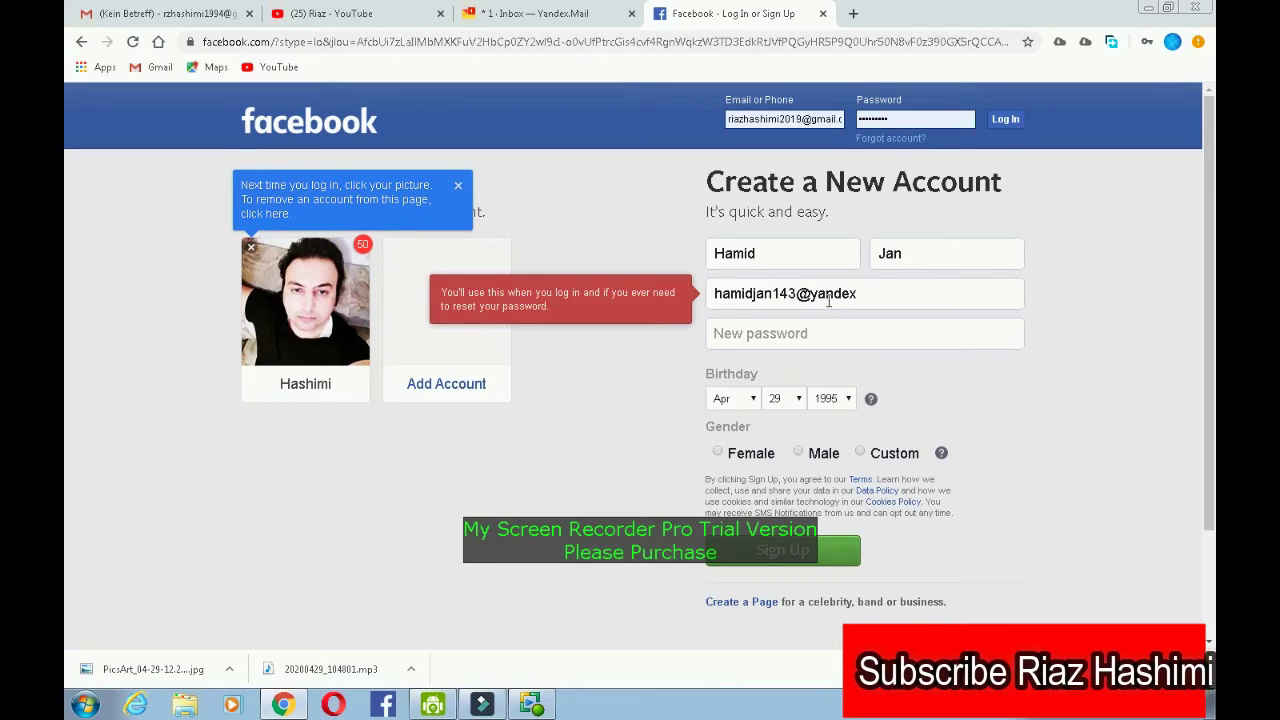
type("ma")
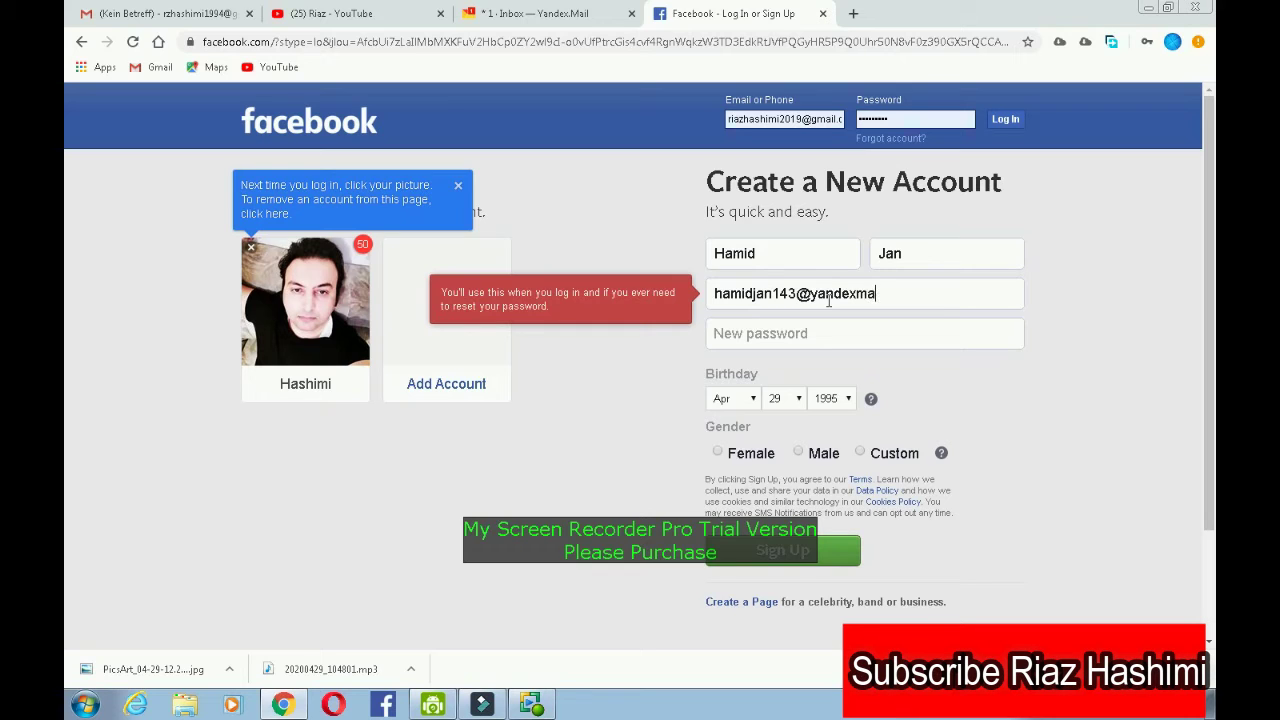
type("il.com")
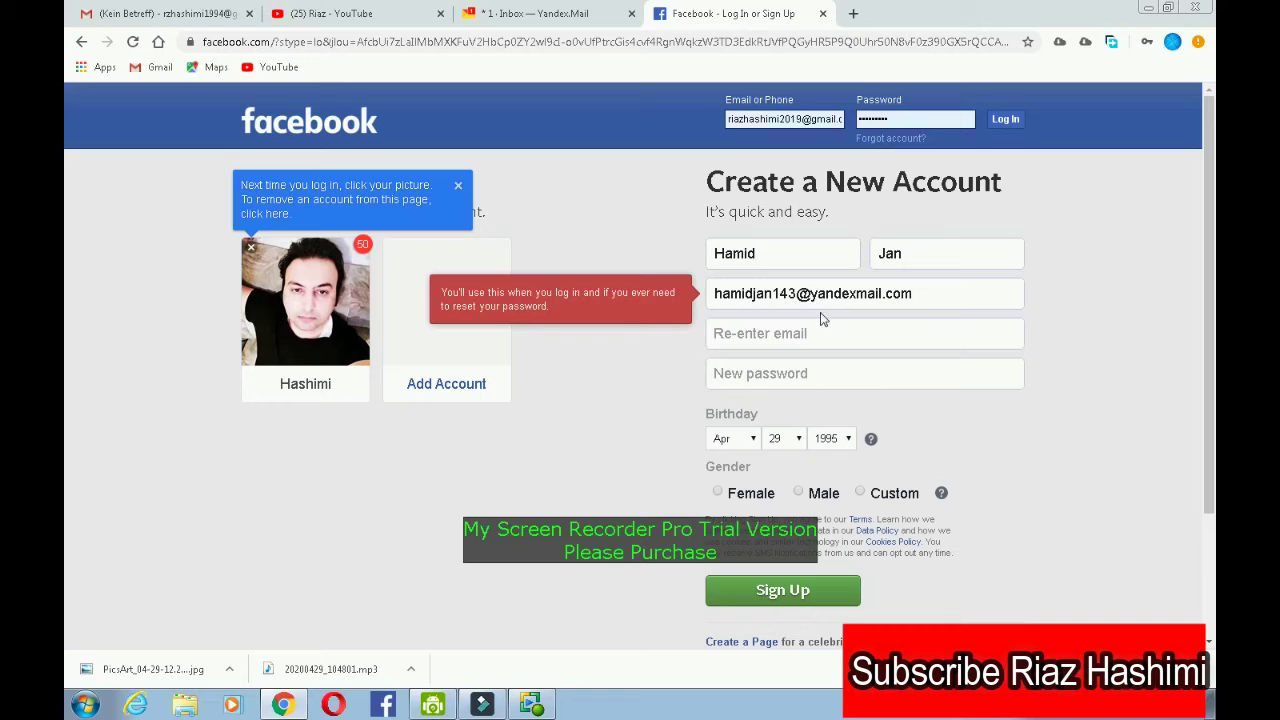
- Copy the email into the Re-enter email field and type a new password
key("shift+Left")
key("shift+Left")
key("shift+Left")
key("shift+Left")
key("shift+Left")
key("ctrl+a")
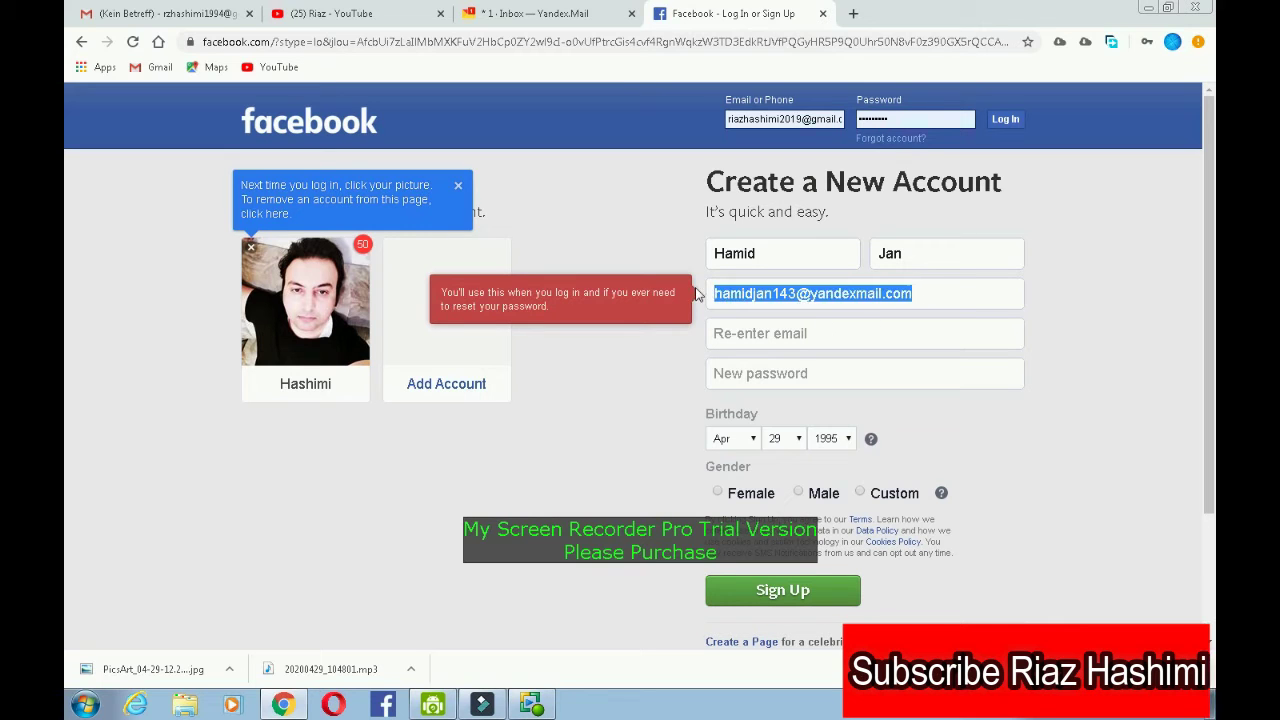
right_click(762, 297)
left_click(797, 327)
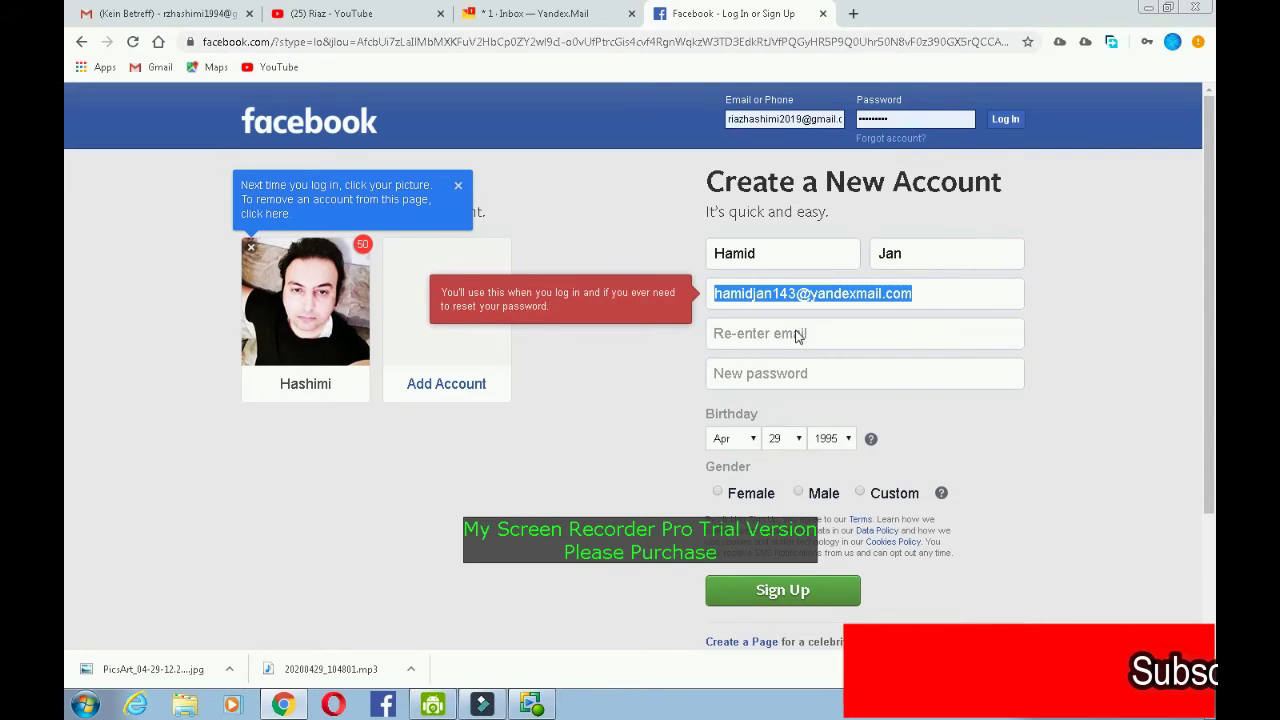
left_click(794, 333)
right_click(796, 334)
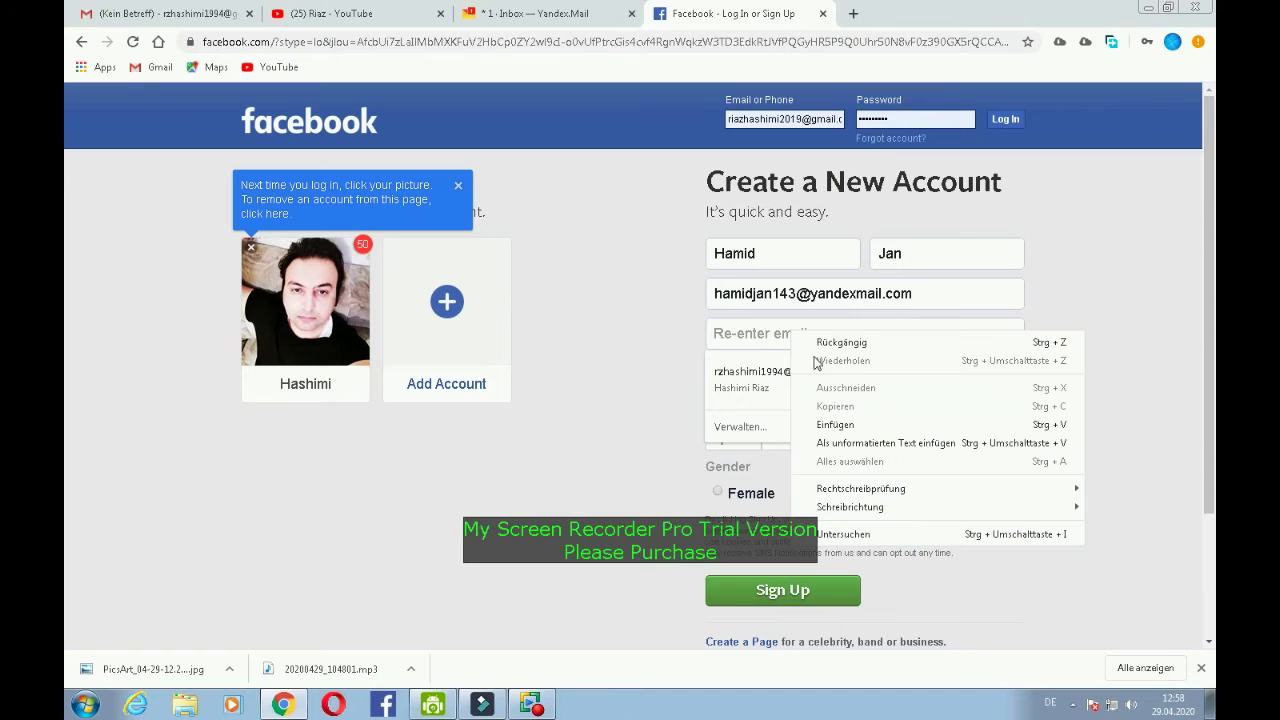
left_click(835, 424)
left_click(806, 373)
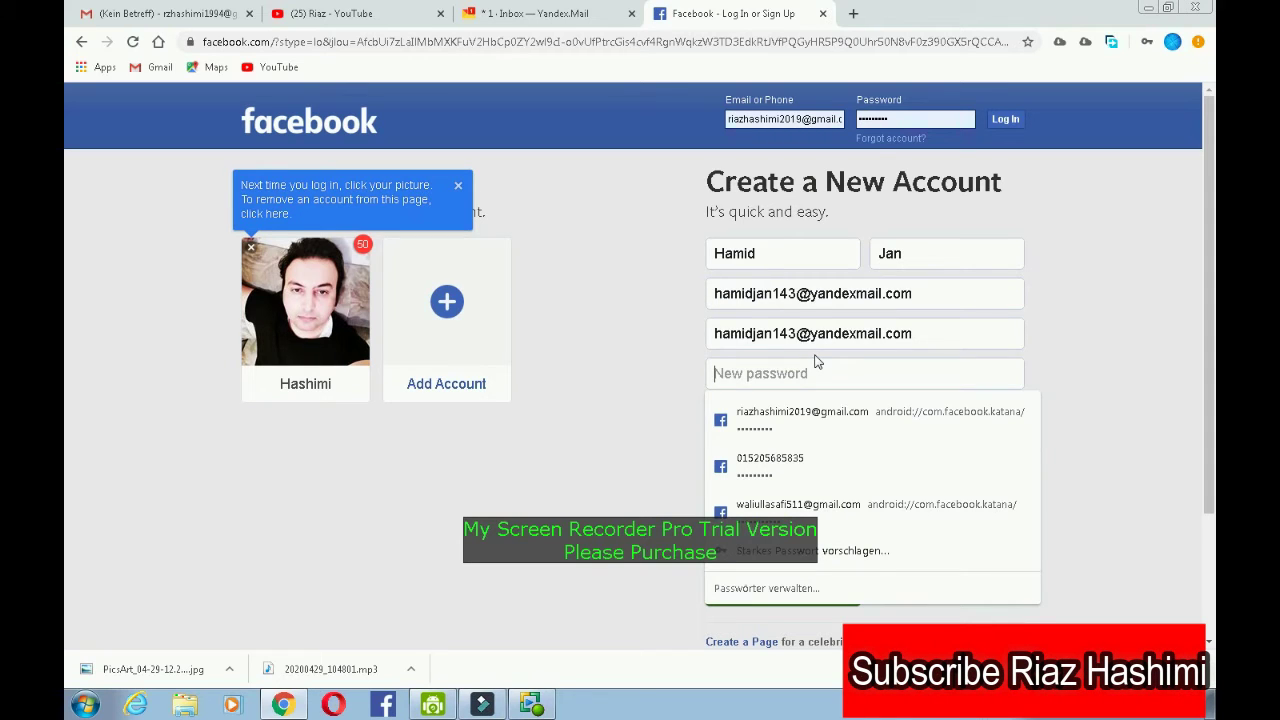
type("aaa")
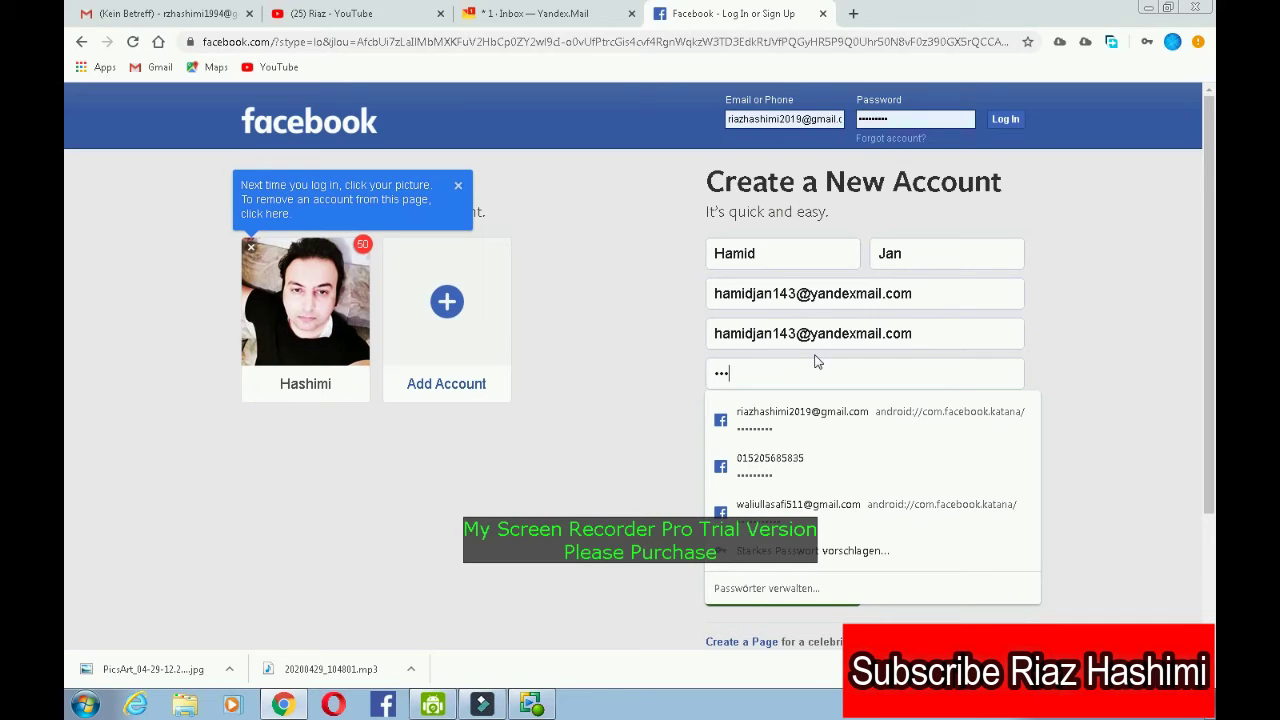
type("aaaaaa")
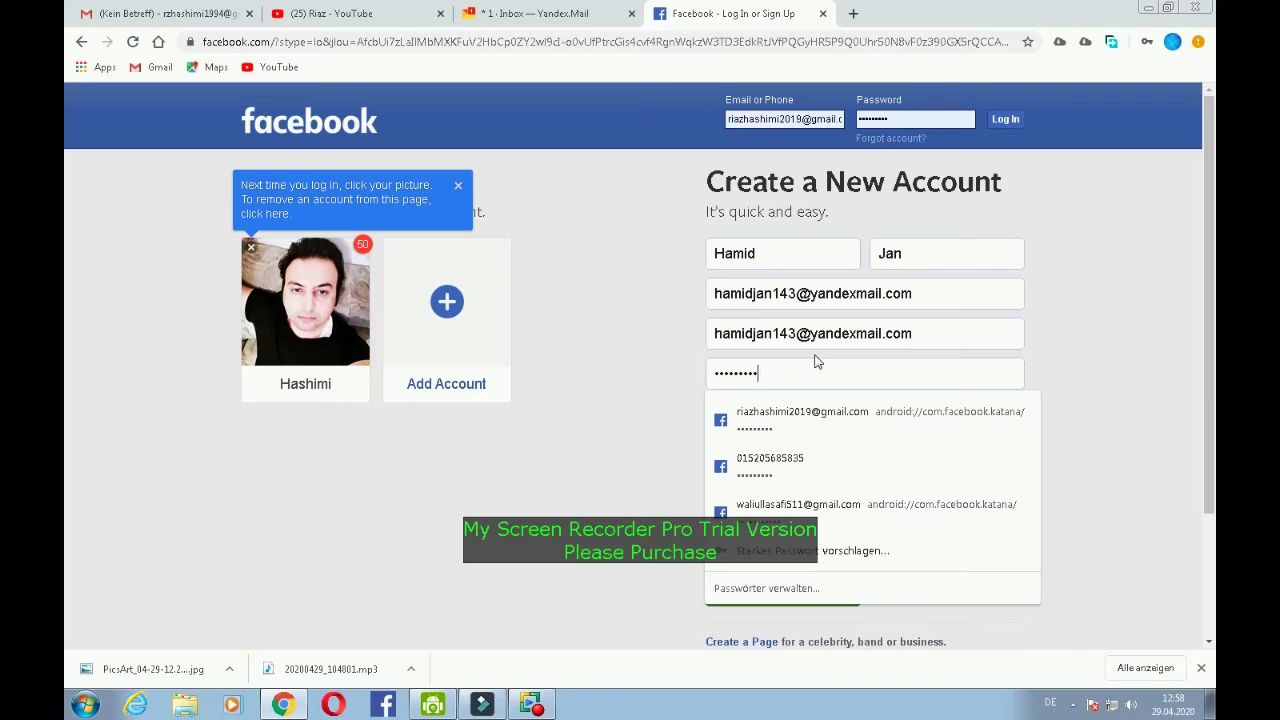
type("aa")
- Set birthday Jan 1 1995, choose Male, and submit the sign-up form
left_click(1061, 354)
left_click(735, 445)
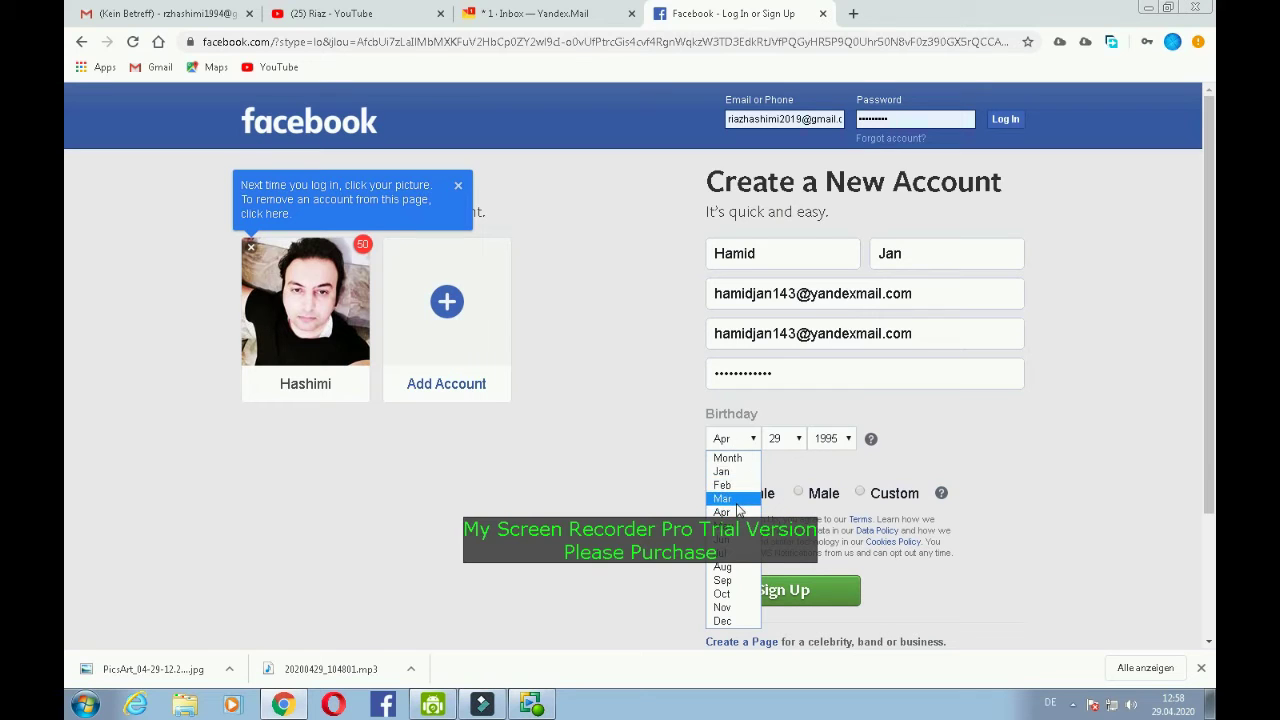
left_click(742, 472)
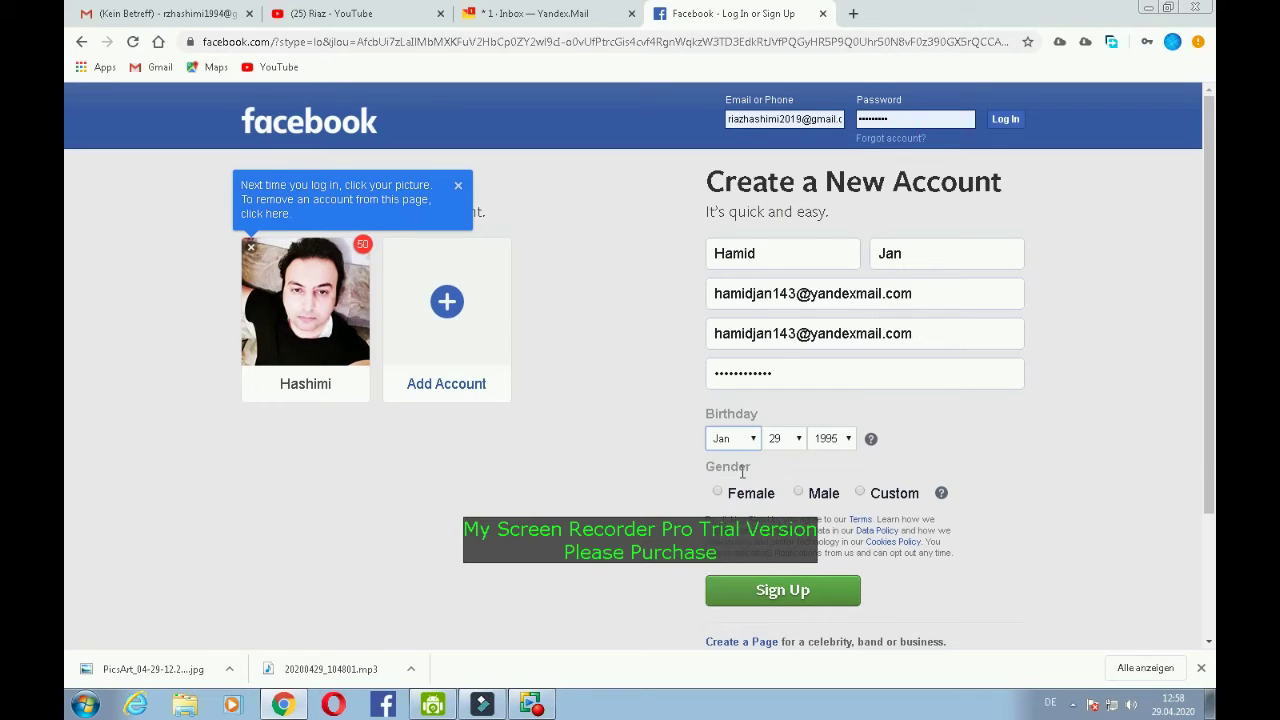
left_click(785, 445)
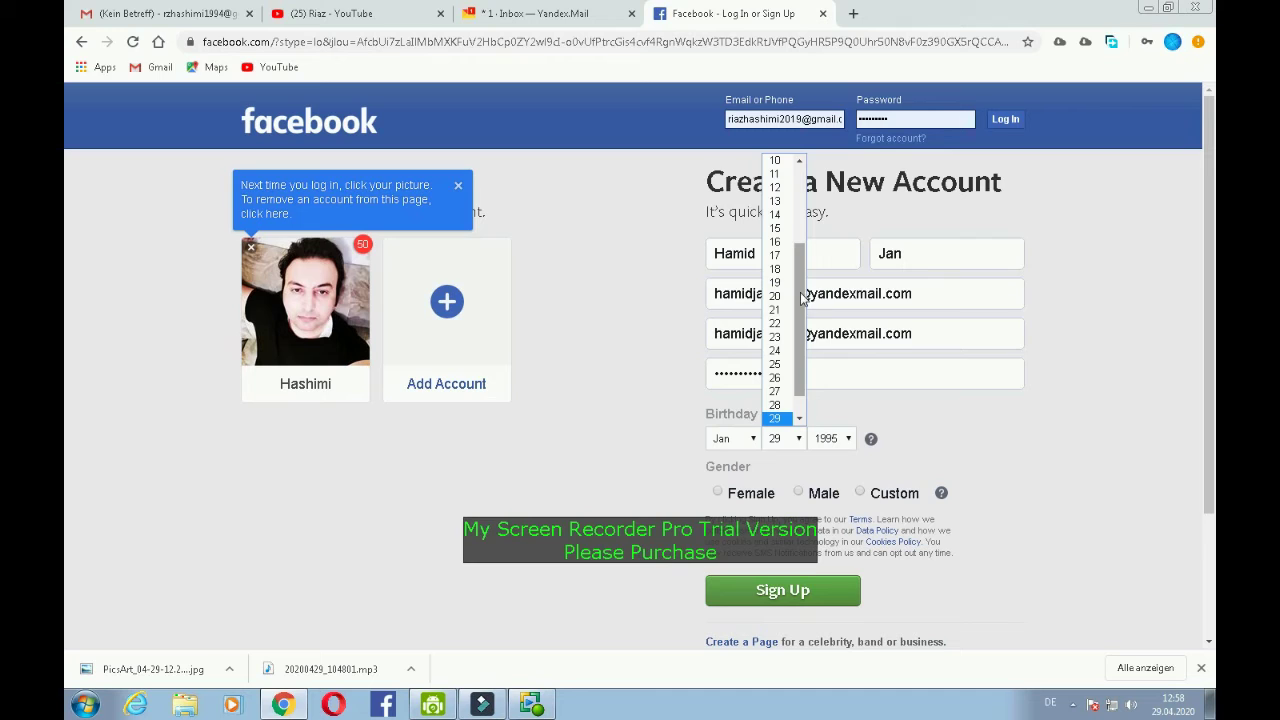
left_click_drag(801, 300, 804, 180)
left_click(775, 177)
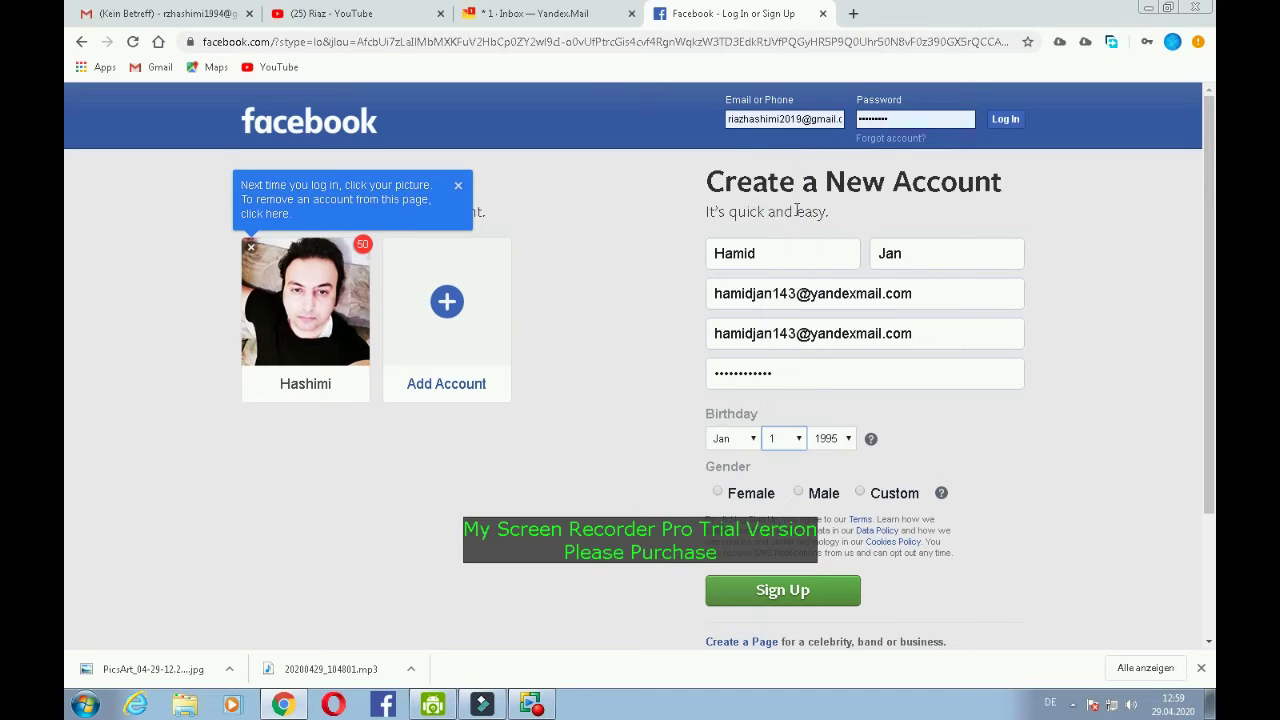
left_click(845, 443)
left_click(845, 439)
left_click(800, 492)
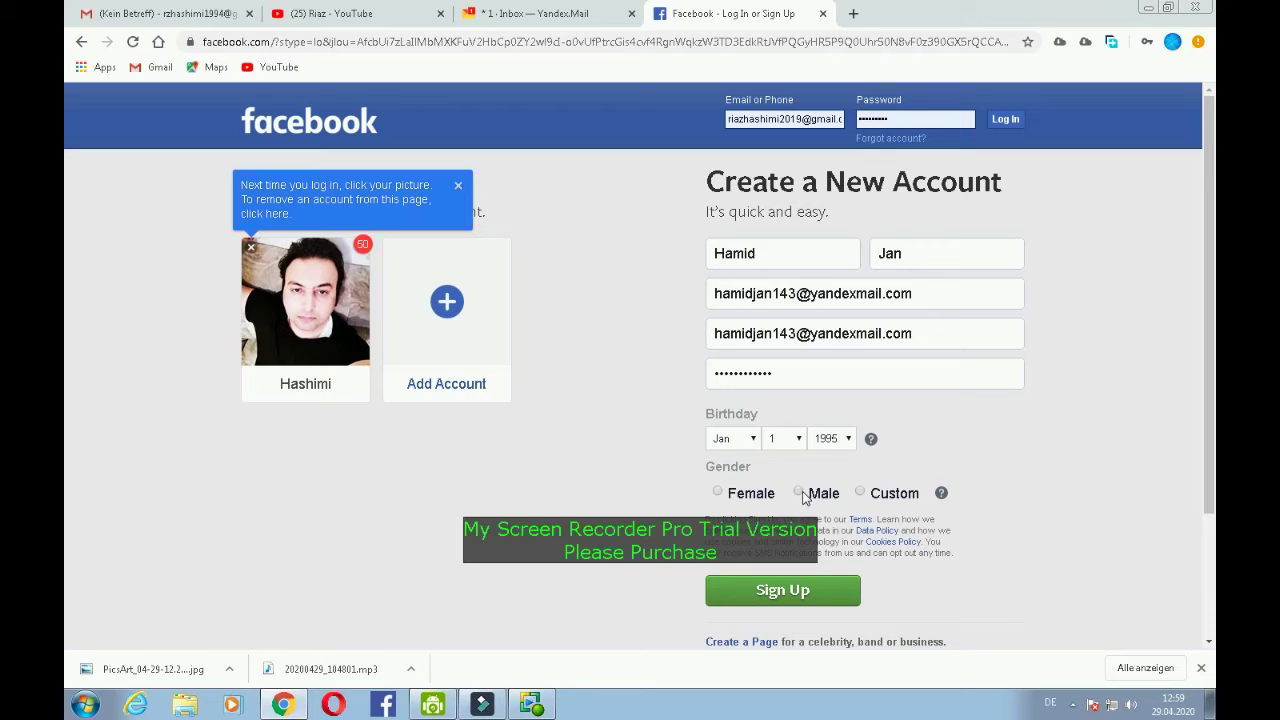
left_click(778, 591)
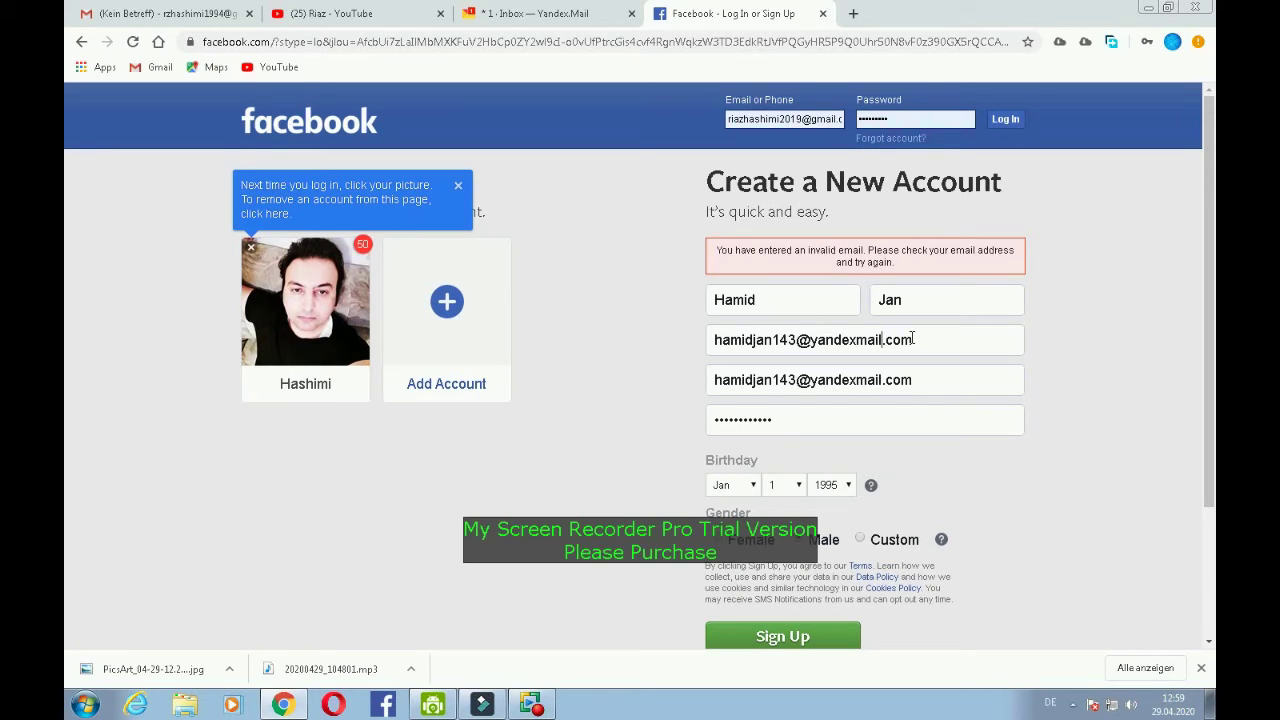
- Correct the email's domain, paste it into the confirmation field, and resubmit
key("BackSpace")
key("BackSpace")
key("BackSpace")
key("BackSpace")
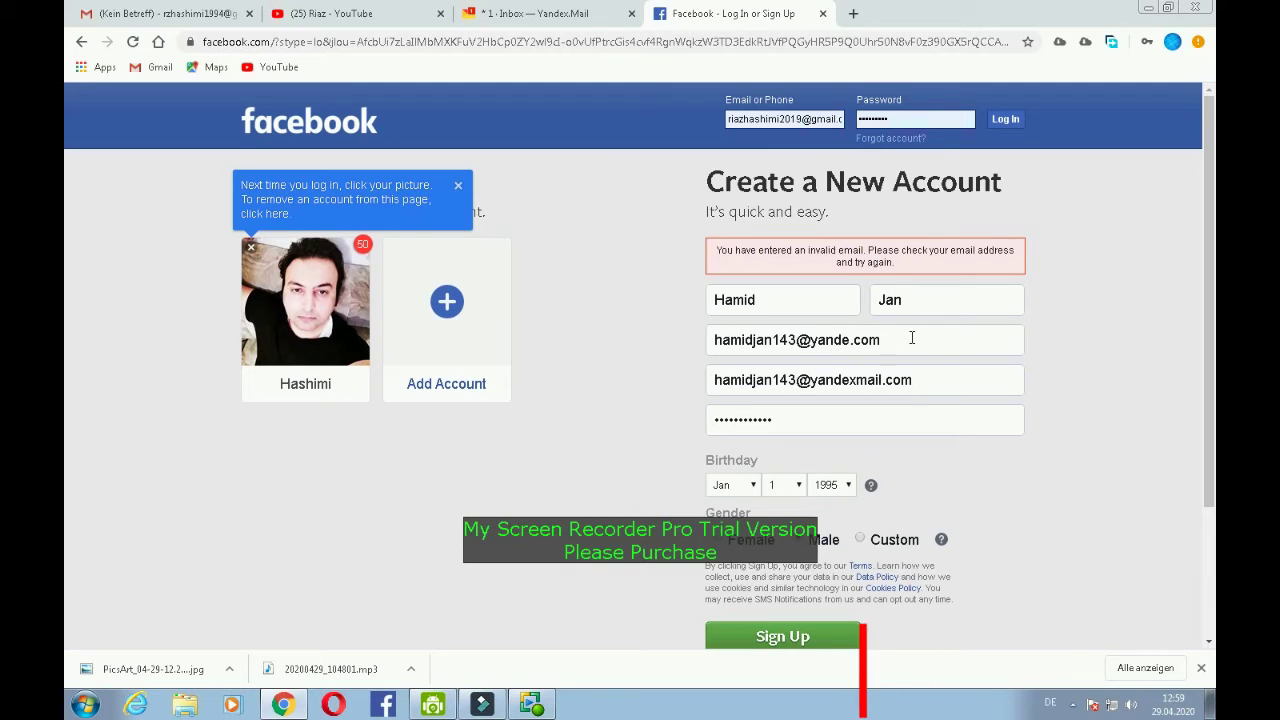
type("x")
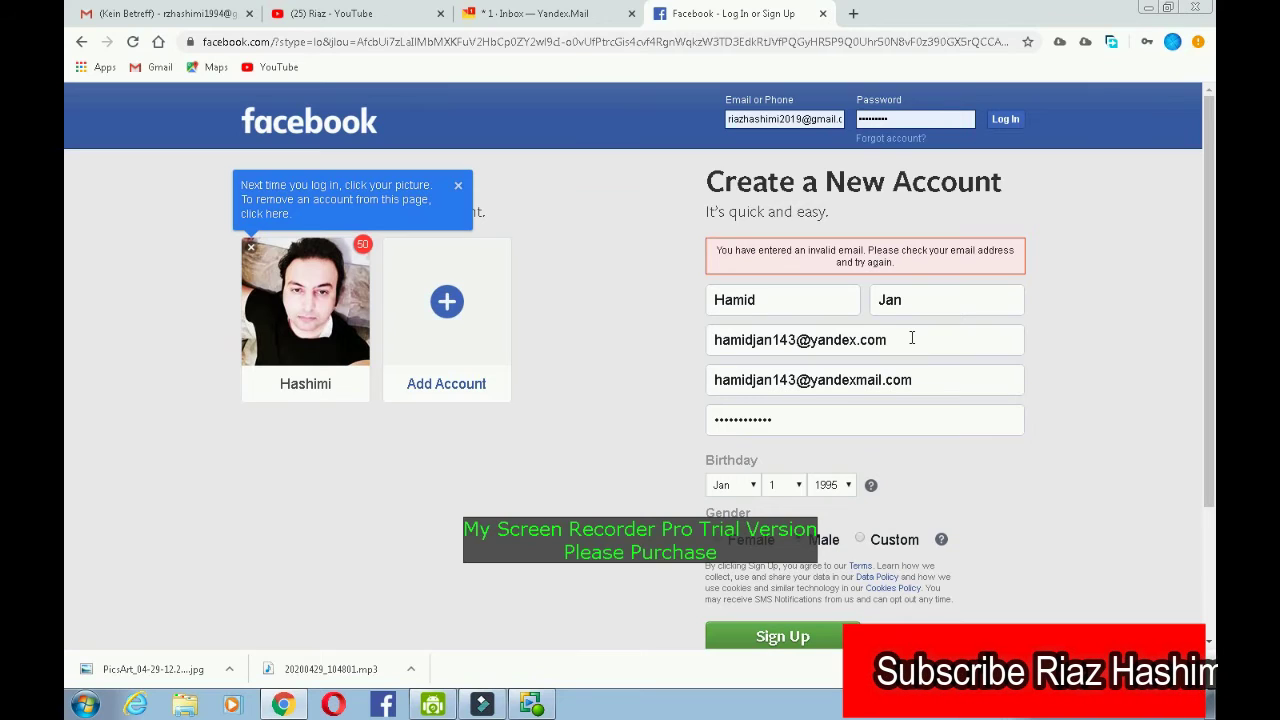
type("mail")
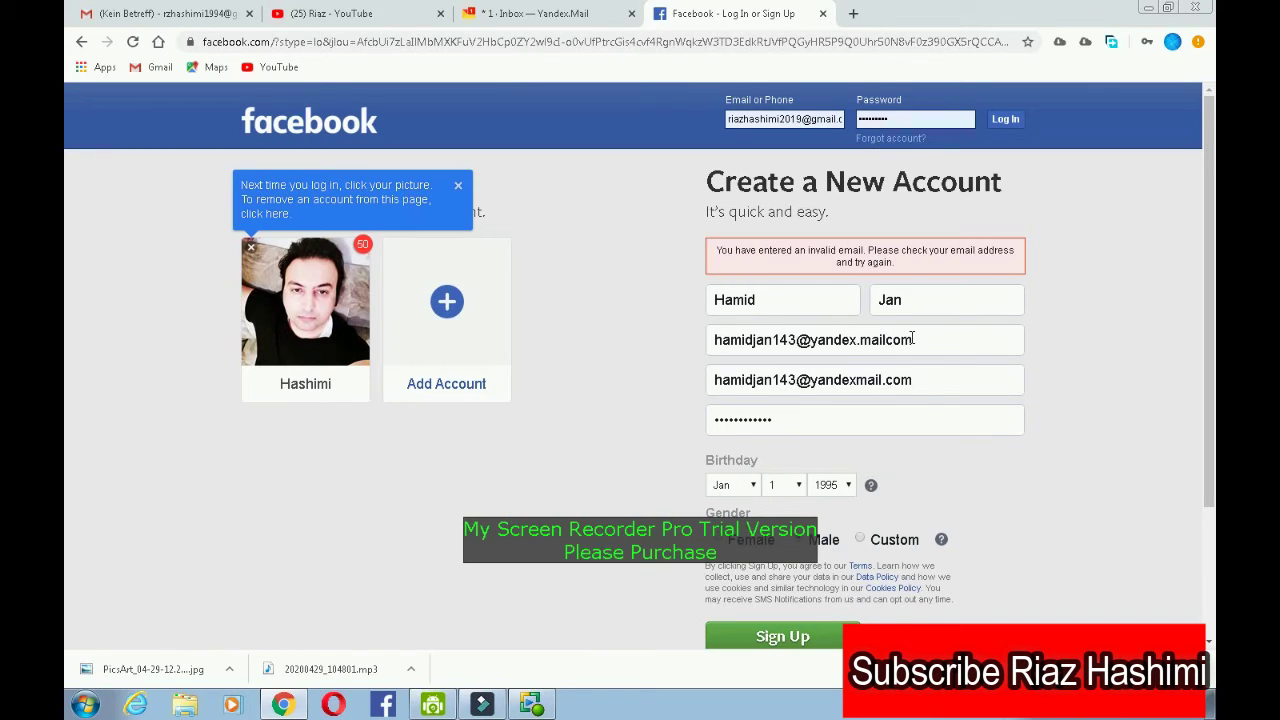
type(".com")
key("Delete")
key("Delete")
key("Delete")
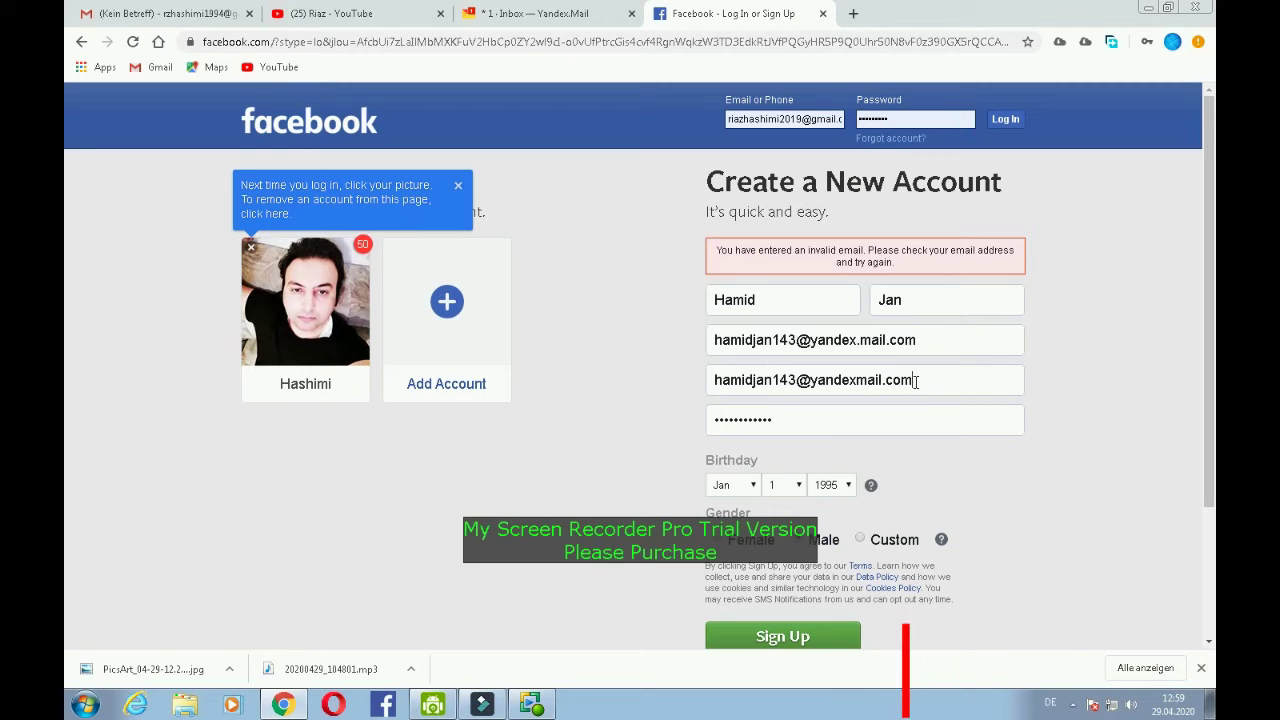
left_click_drag(918, 380, 672, 383)
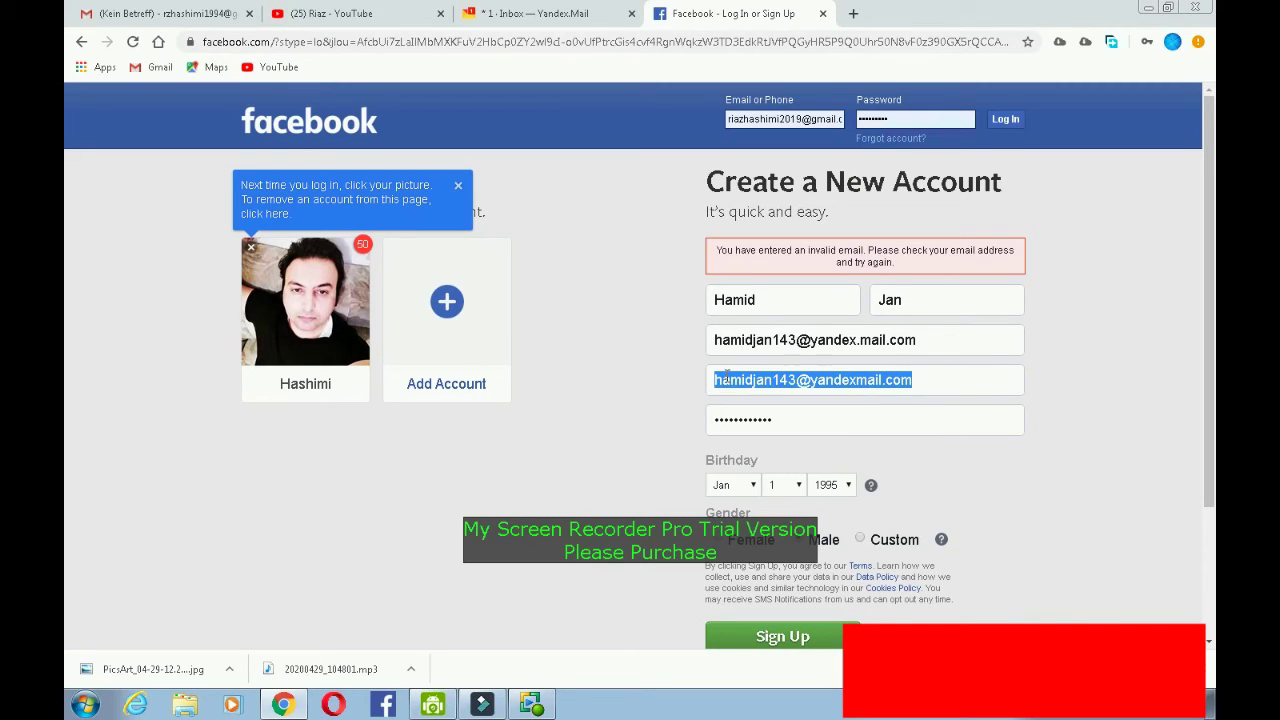
key("BackSpace")
left_click_drag(934, 341, 714, 337)
key("ctrl+c")
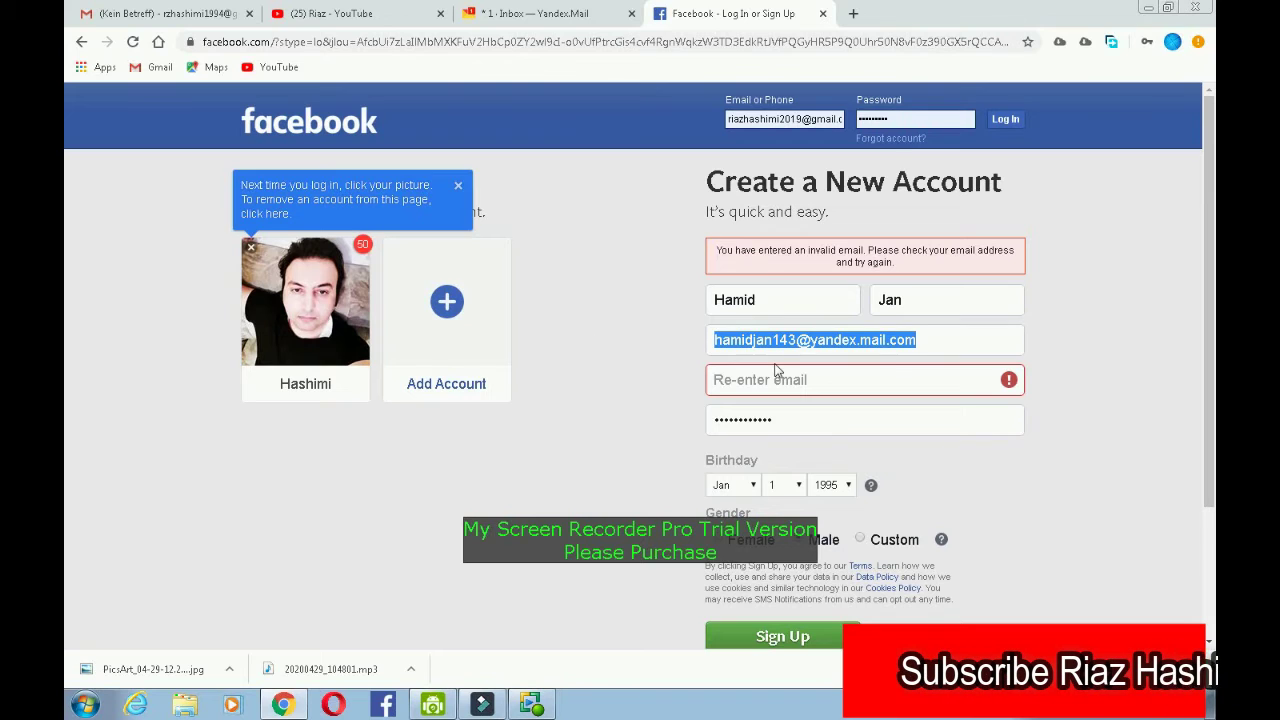
left_click(790, 385)
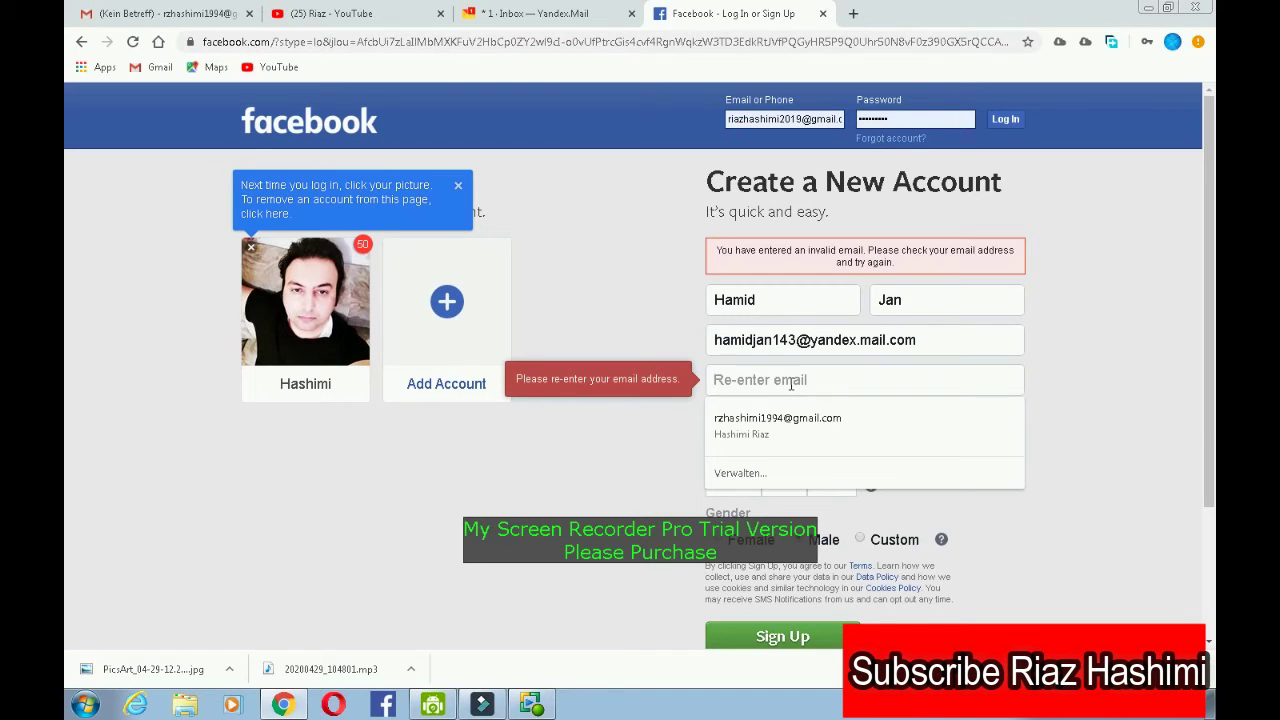
key("ctrl+v")
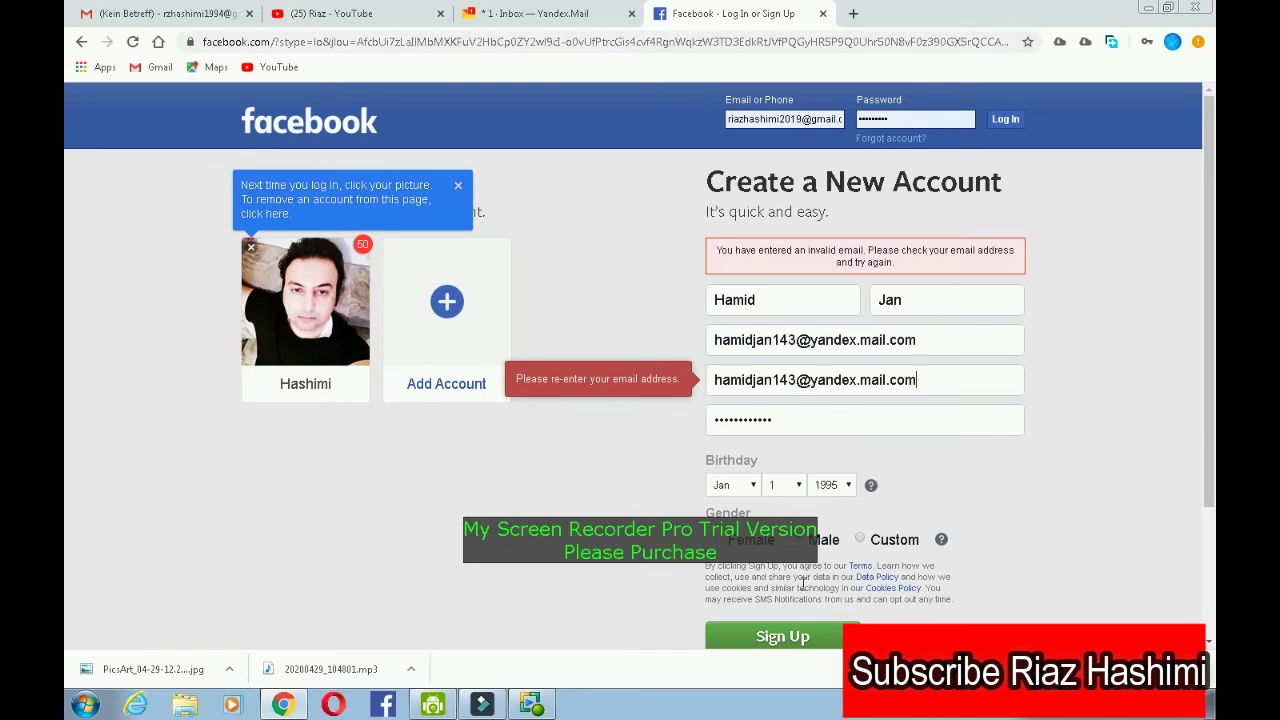
left_click(795, 636)
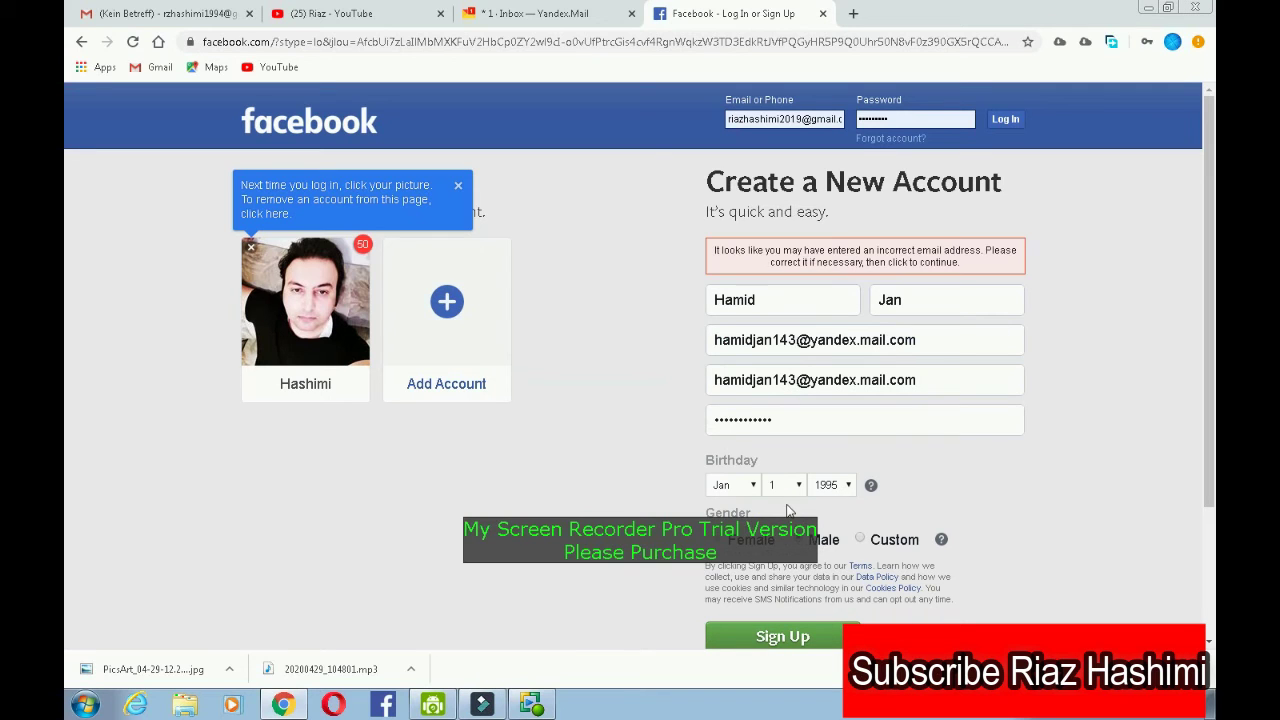
- Delete the .com ending from both email entries and submit again
key("shift+Left")
key("shift+Left")
key("shift+Left")
key("shift+Left")
key("BackSpace")
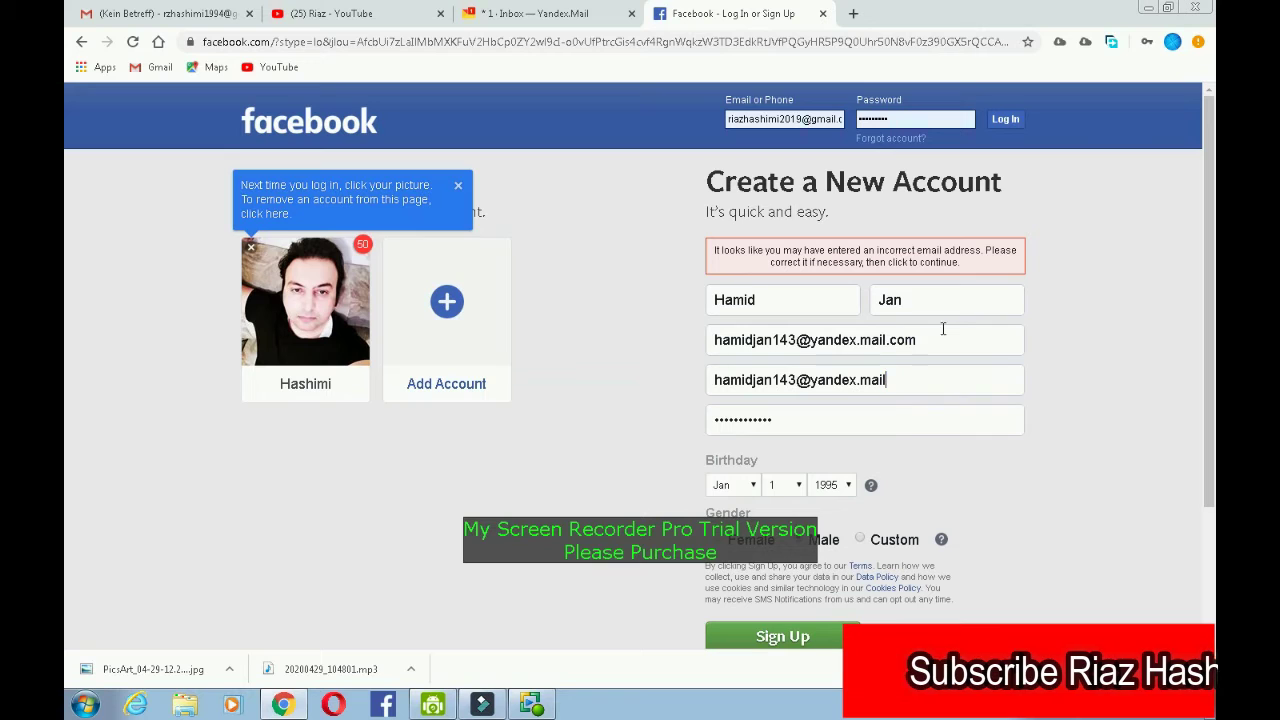
left_click_drag(937, 340, 887, 342)
key("BackSpace")
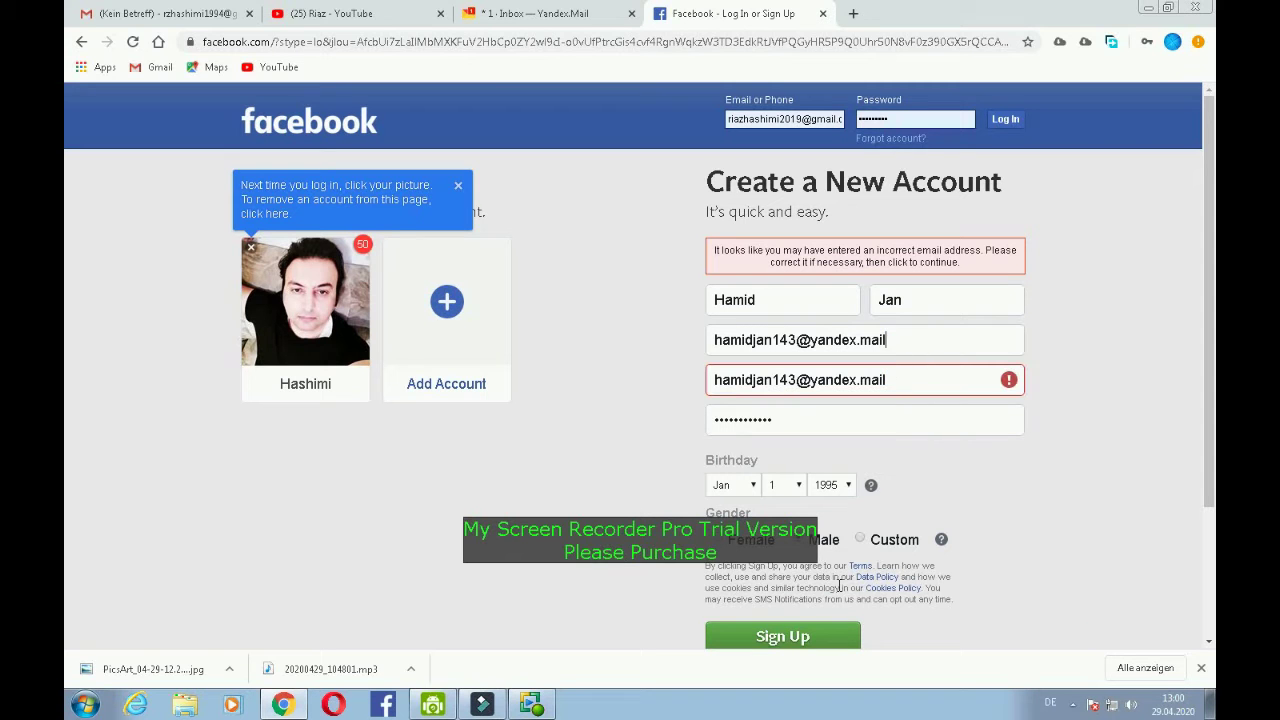
left_click(818, 632)
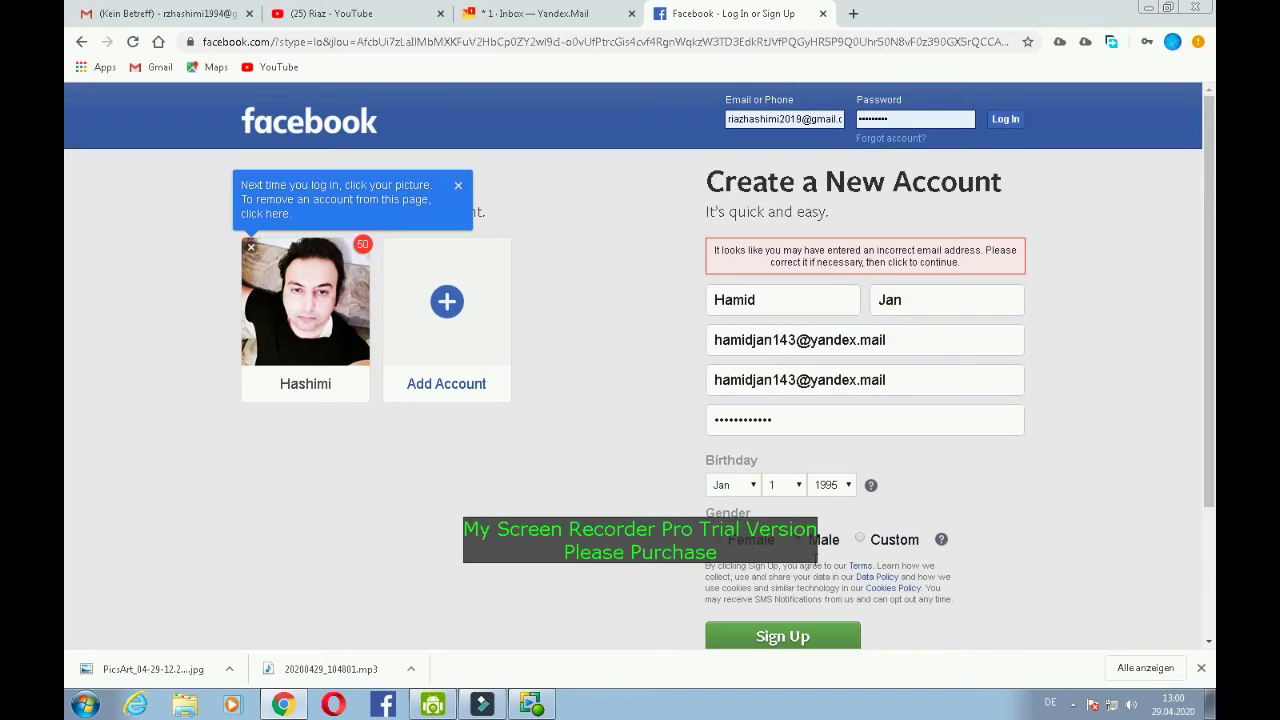
- Copy the full address from the Yandex Mail account menu, then go back to Facebook
left_click(560, 13)
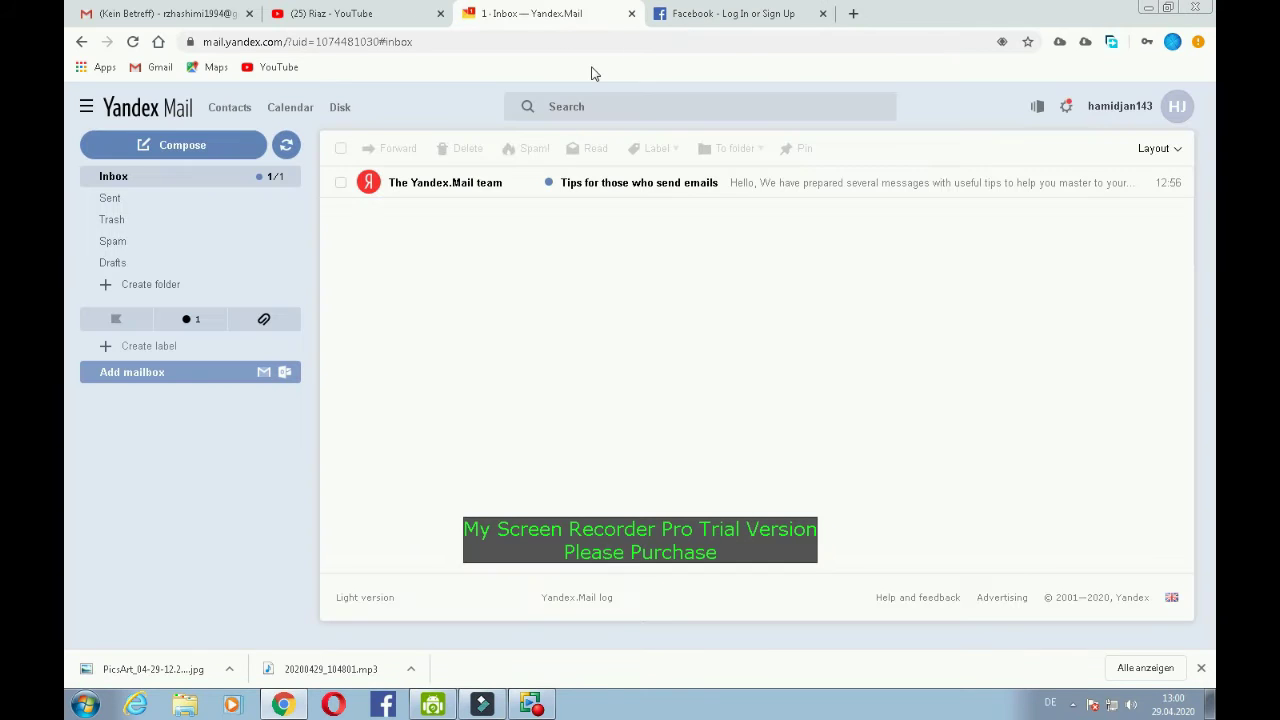
left_click(1178, 108)
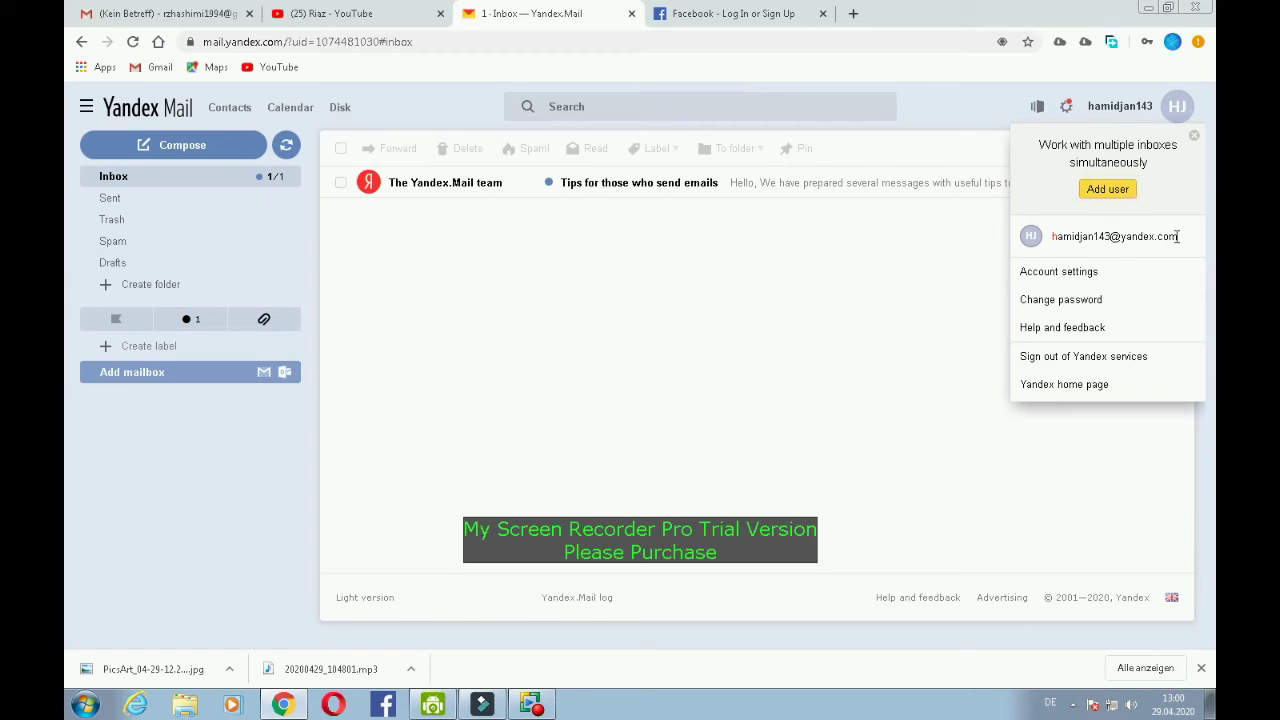
left_click_drag(1178, 237, 1070, 230)
key("ctrl+c")
right_click(1081, 234)
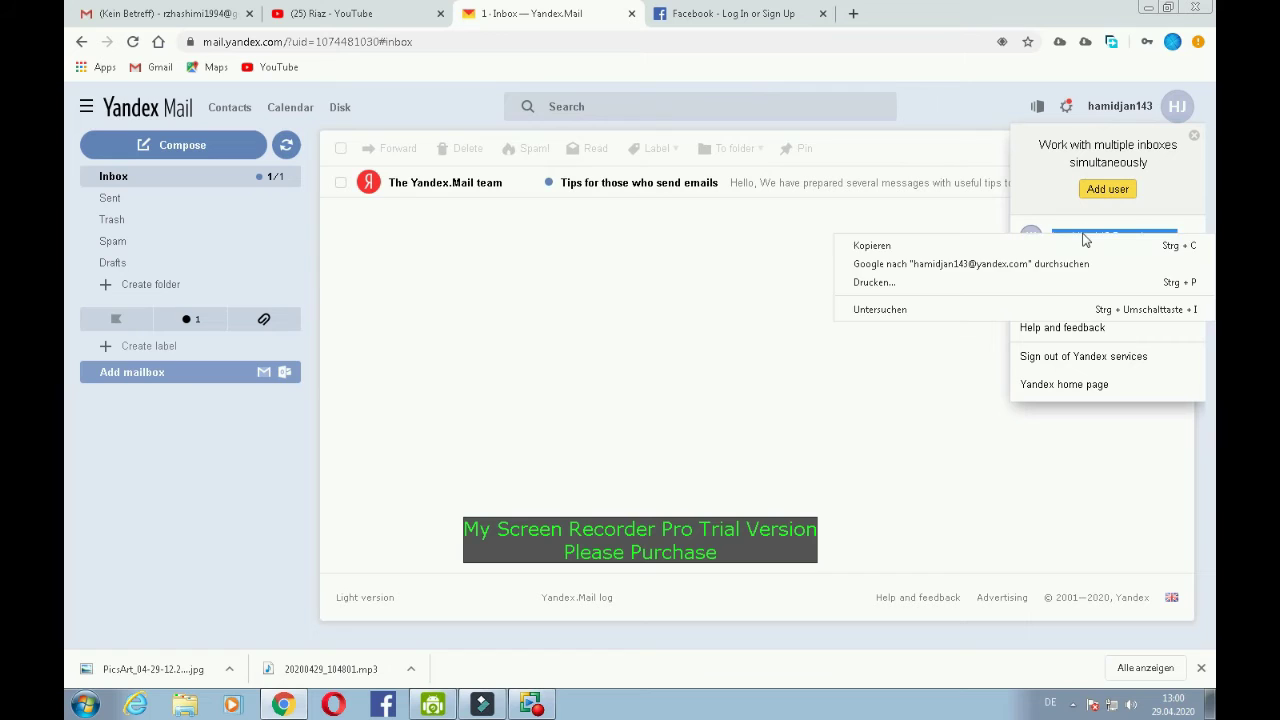
left_click(1014, 243)
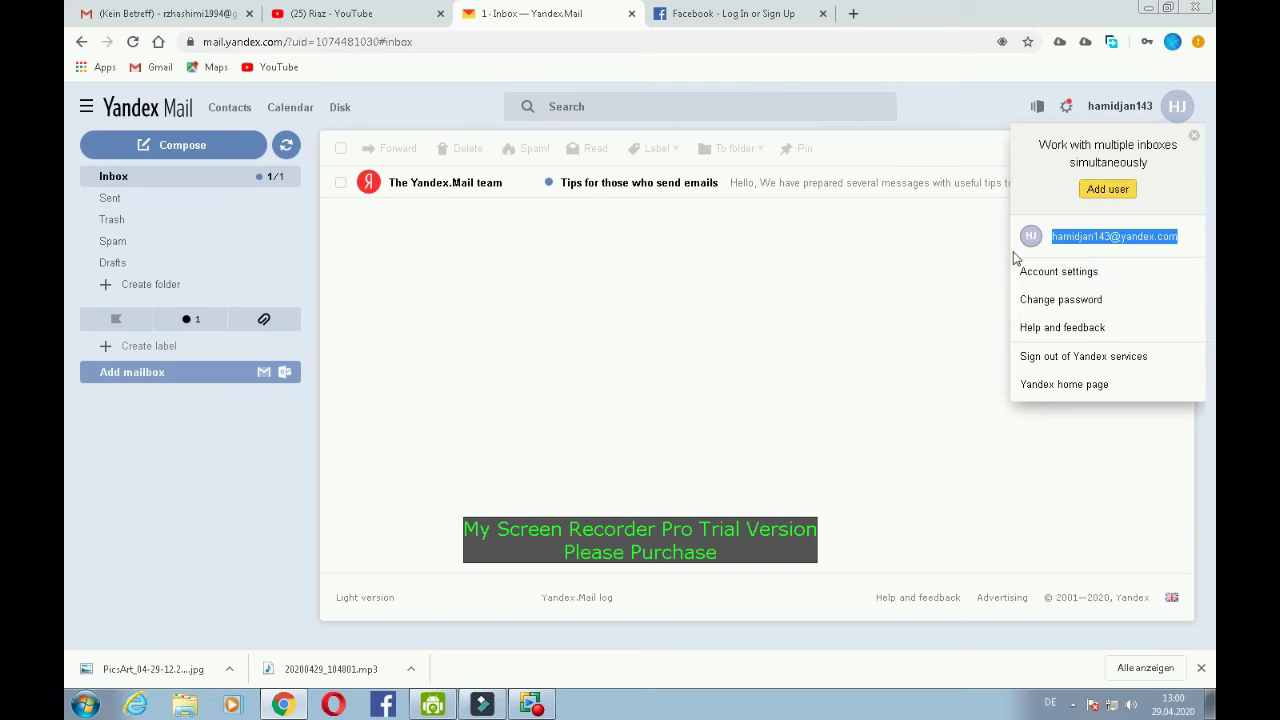
left_click(673, 20)
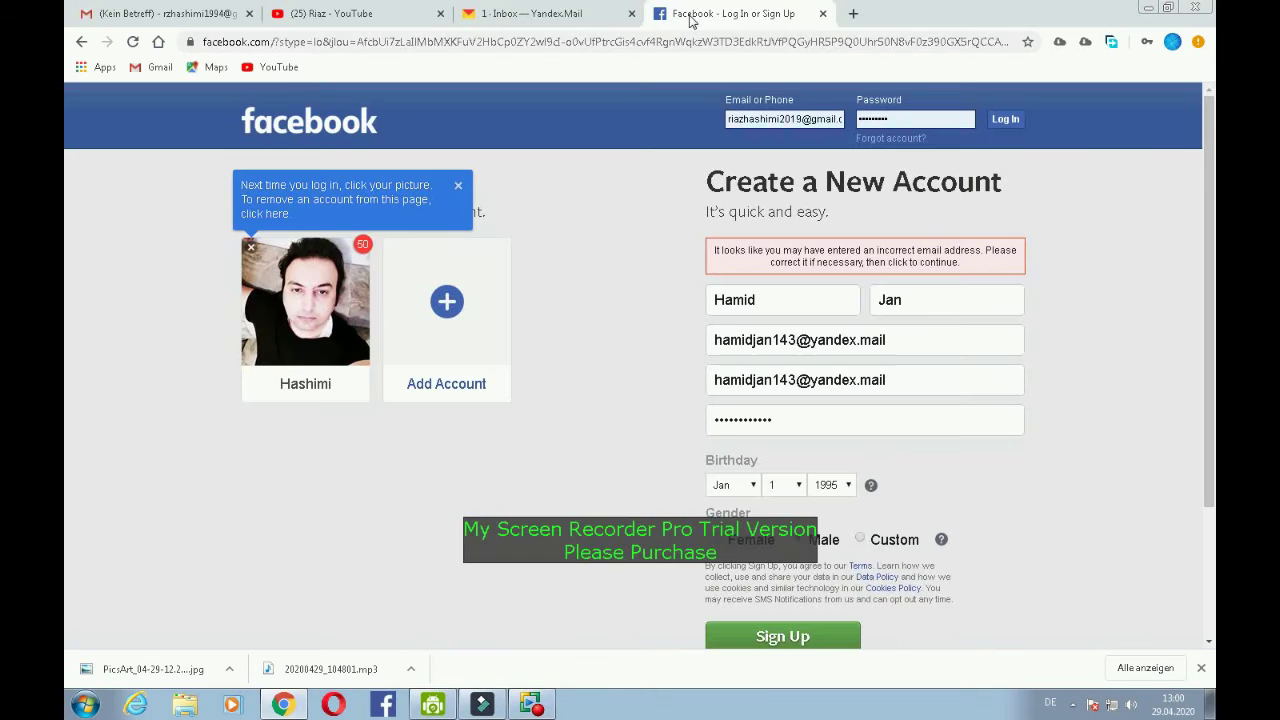
- Replace the first email entry with the pasted Yandex address
left_click_drag(915, 352, 709, 337)
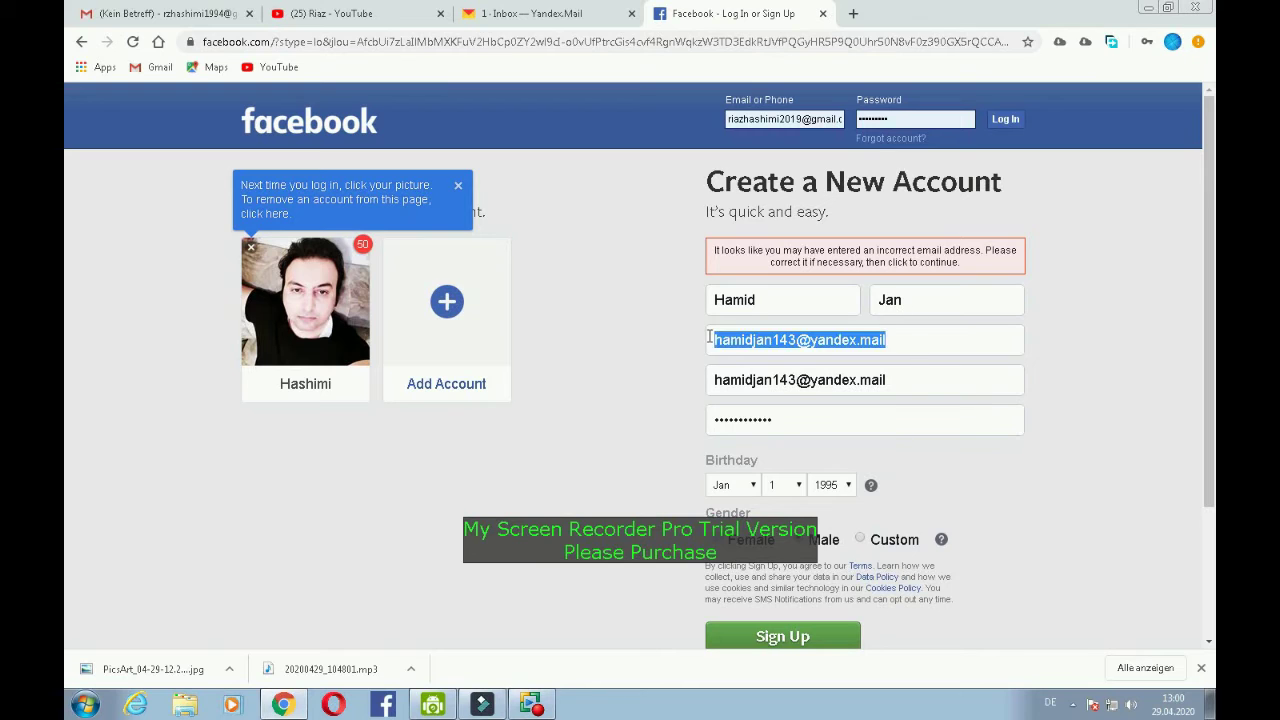
key("BackSpace")
right_click(829, 336)
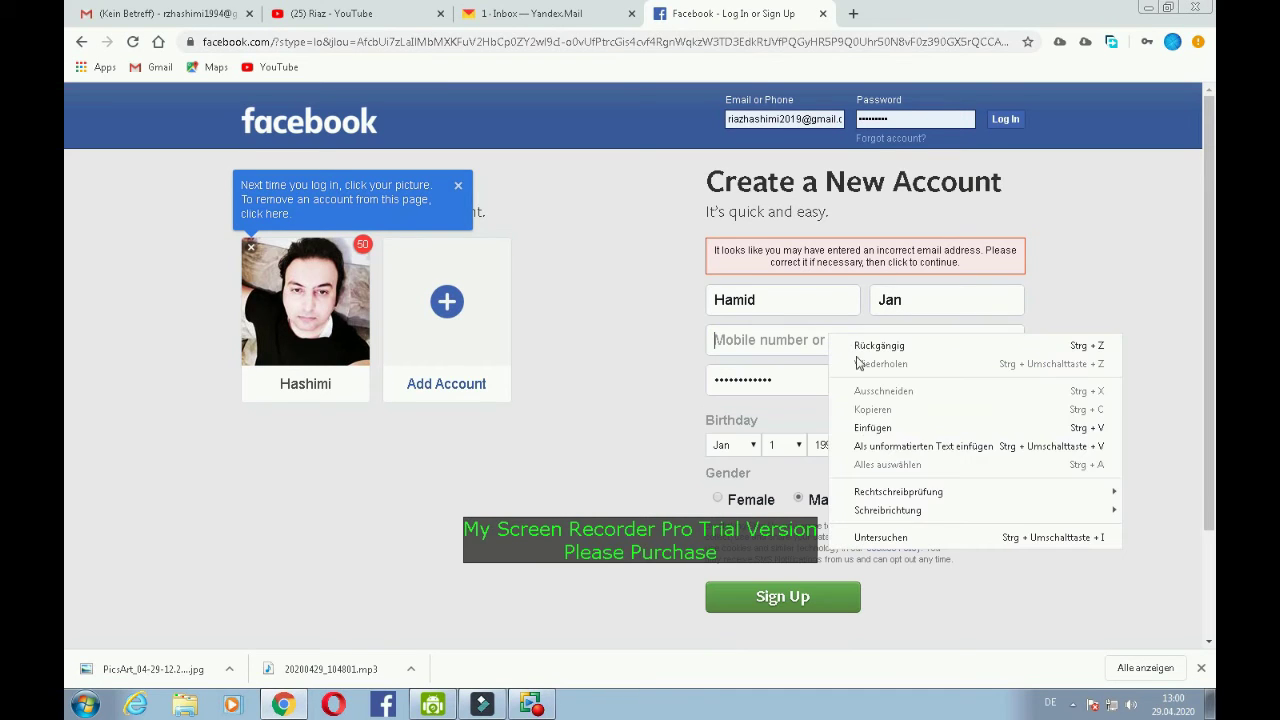
left_click(880, 430)
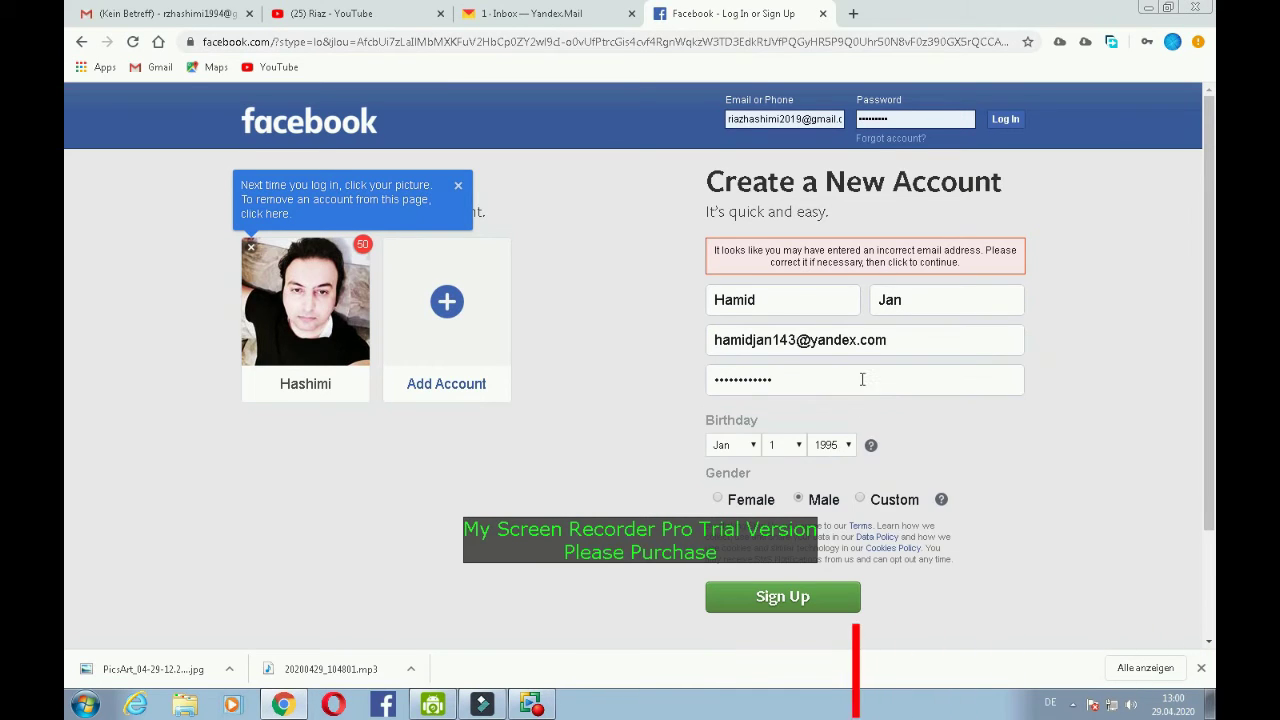
- Replace the re-enter email entry with the Yandex address and submit the form
left_click(818, 591)
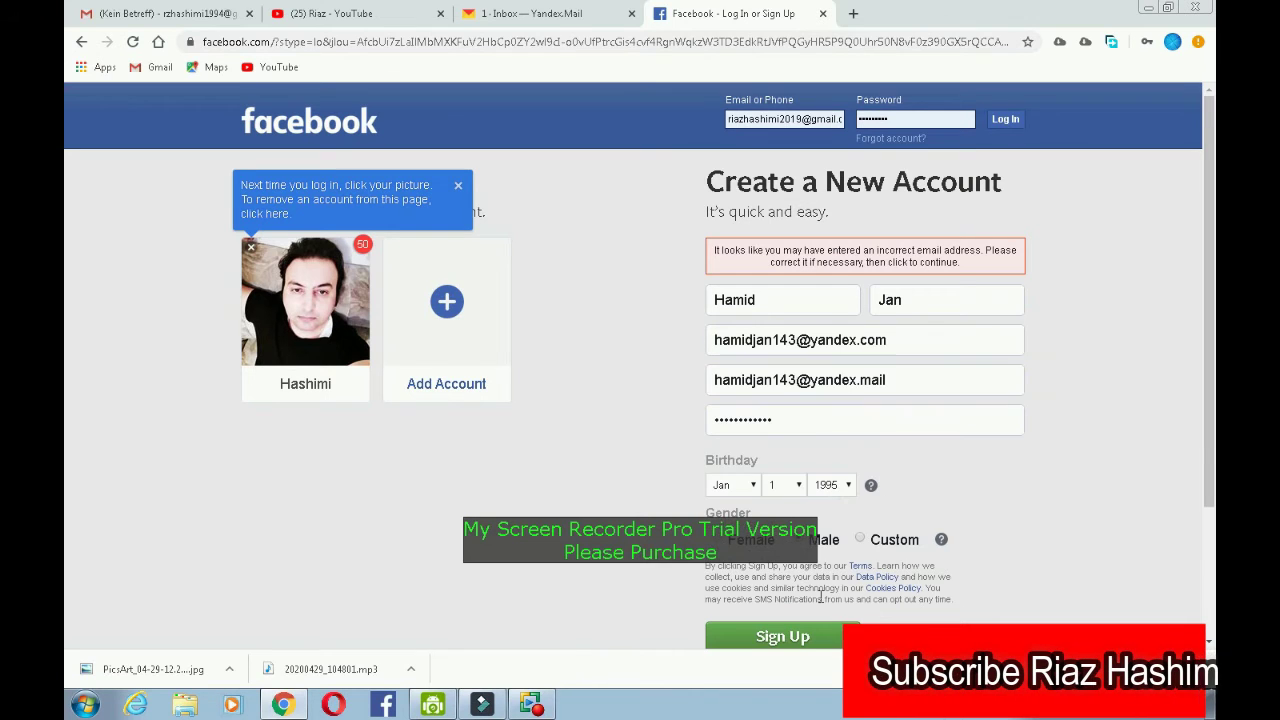
left_click_drag(900, 380, 638, 378)
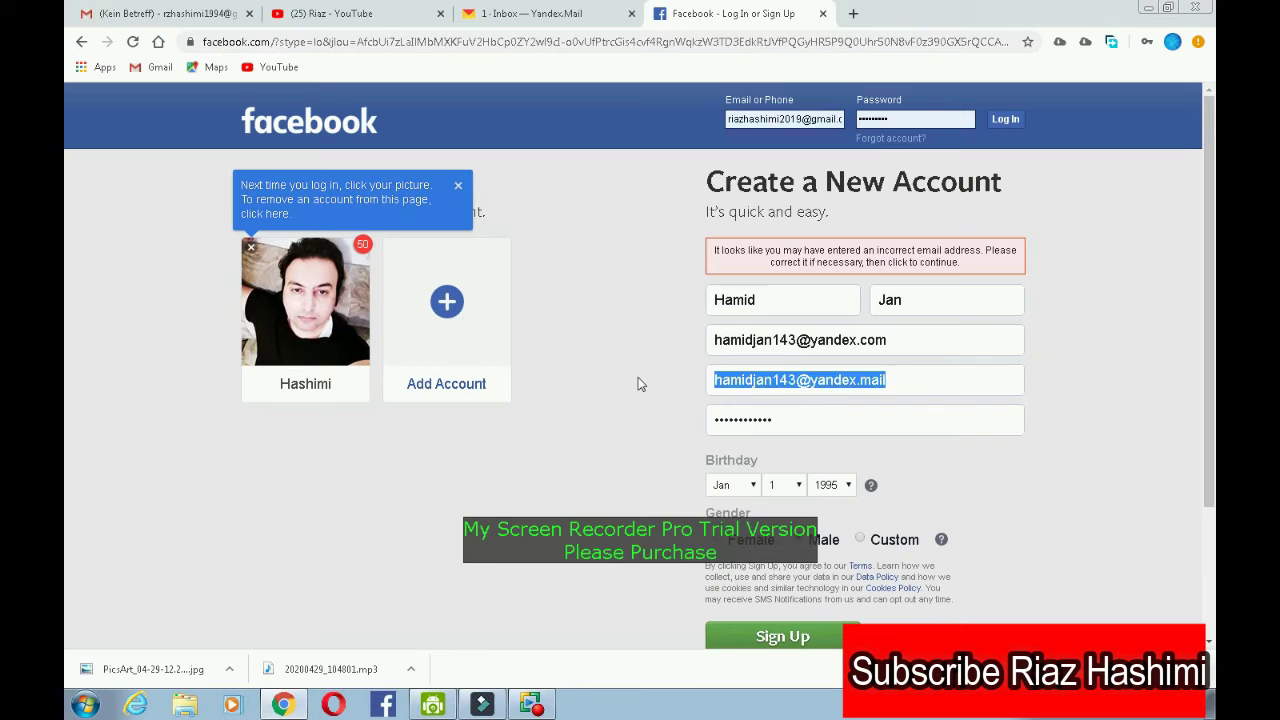
key("BackSpace")
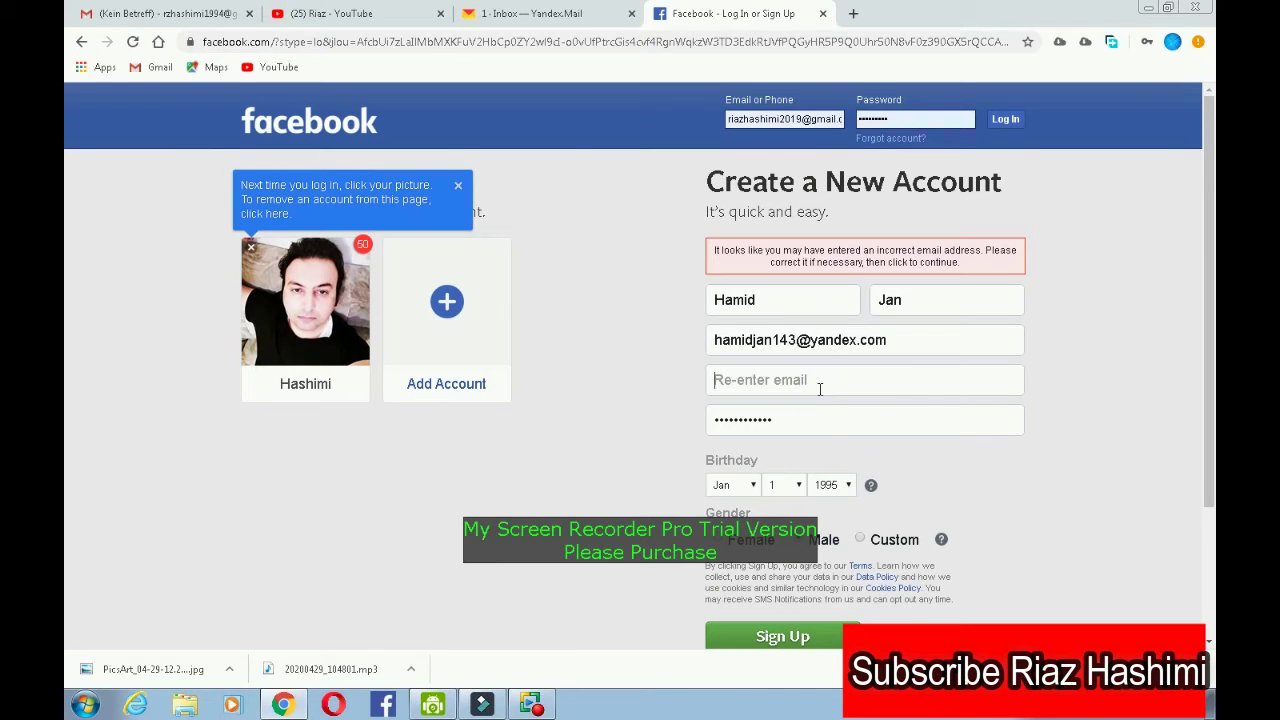
right_click(820, 389)
left_click(857, 476)
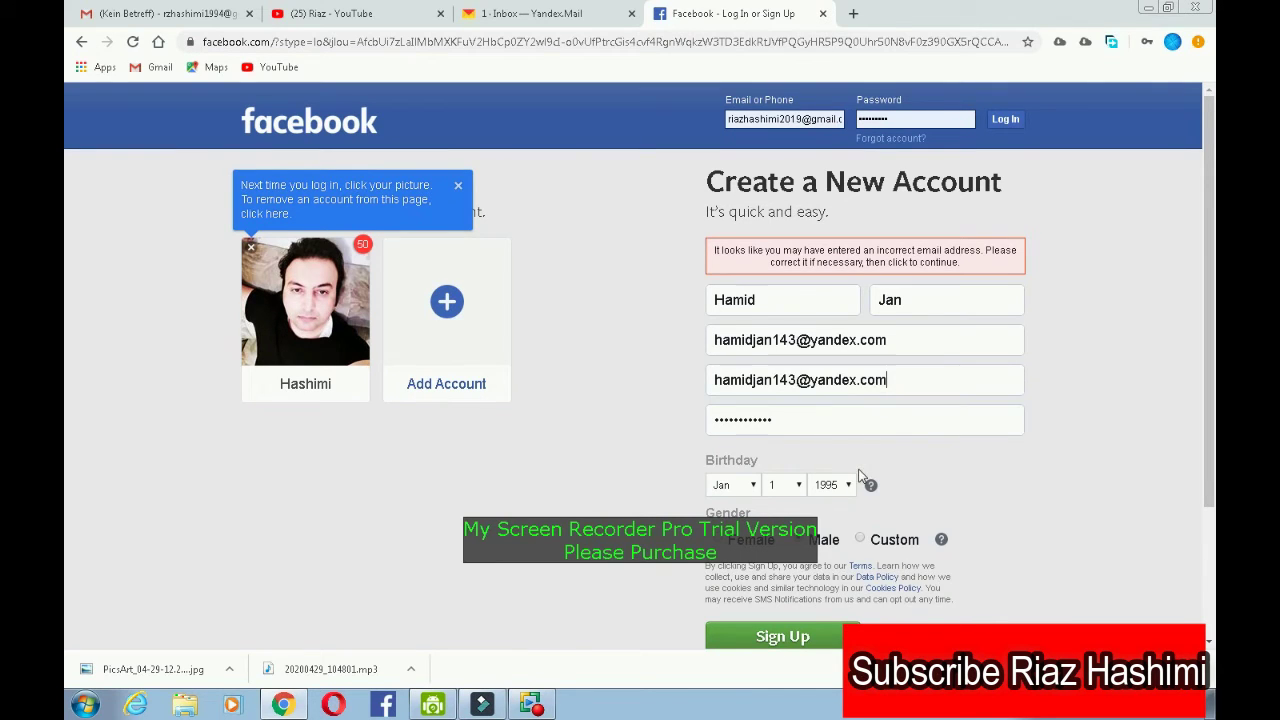
left_click(815, 639)
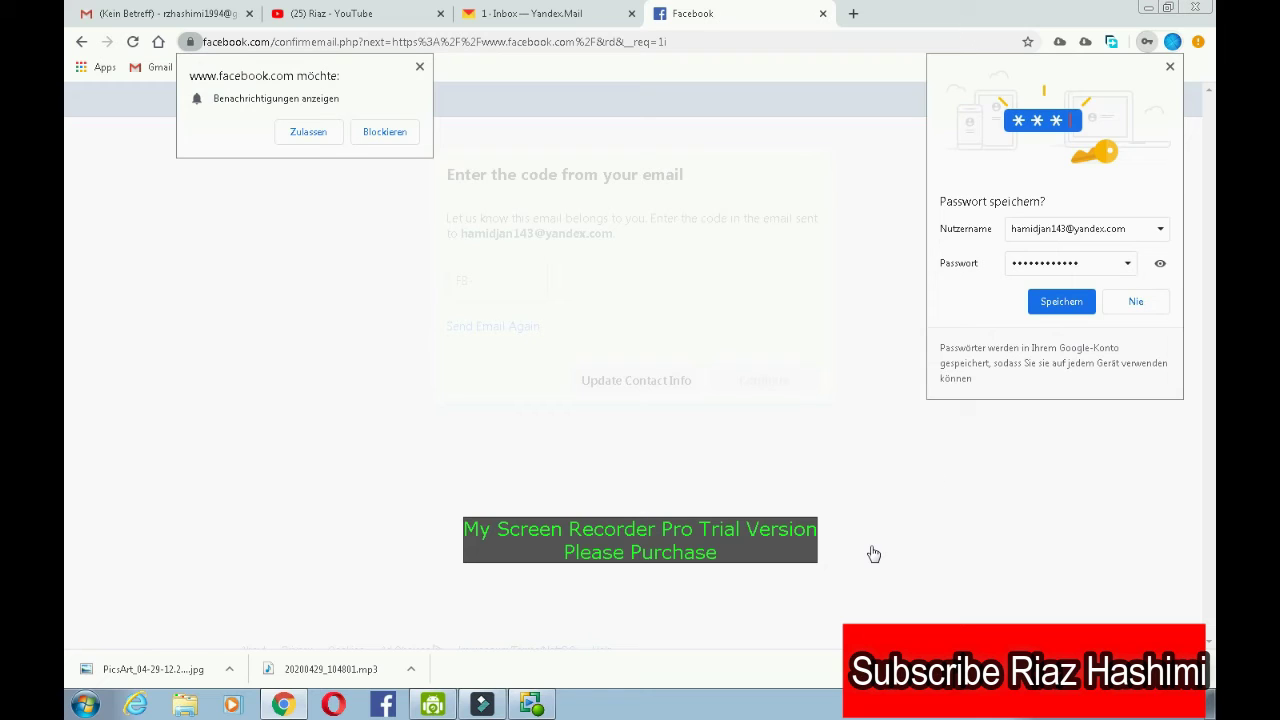
- Dismiss the save-password and notification prompts and focus Facebook's confirmation code box
left_click(1163, 70)
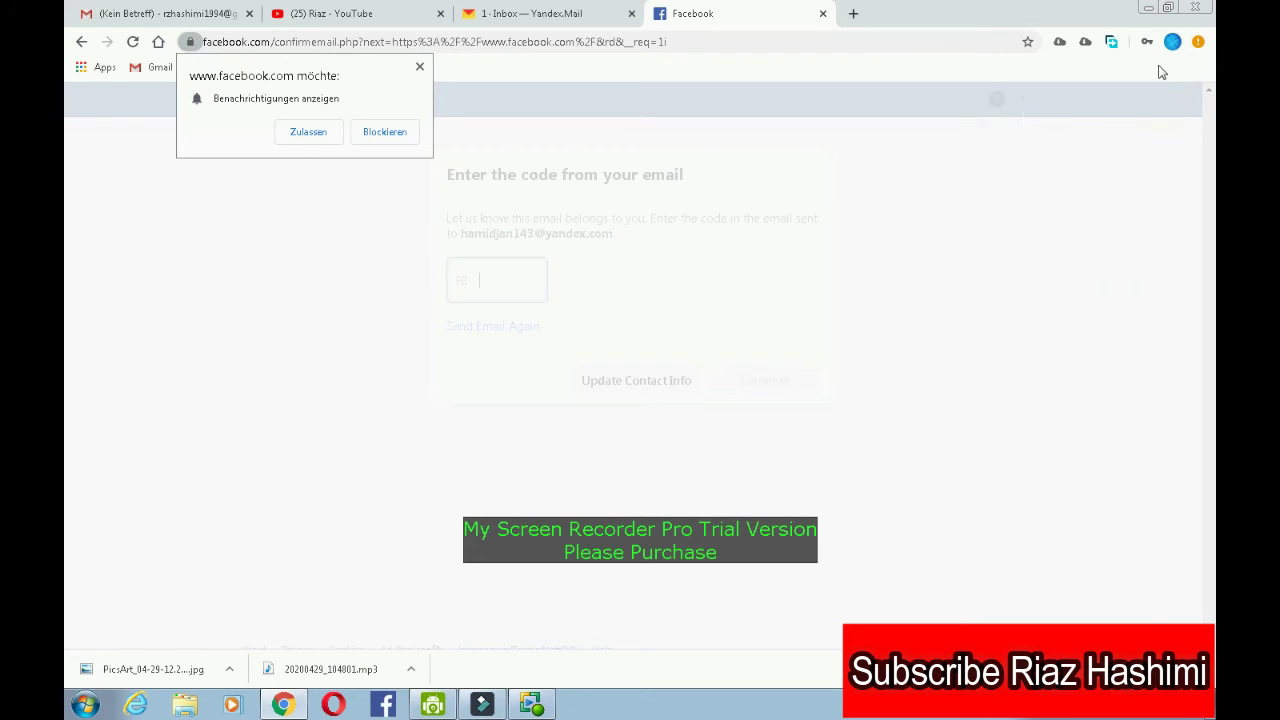
left_click(419, 67)
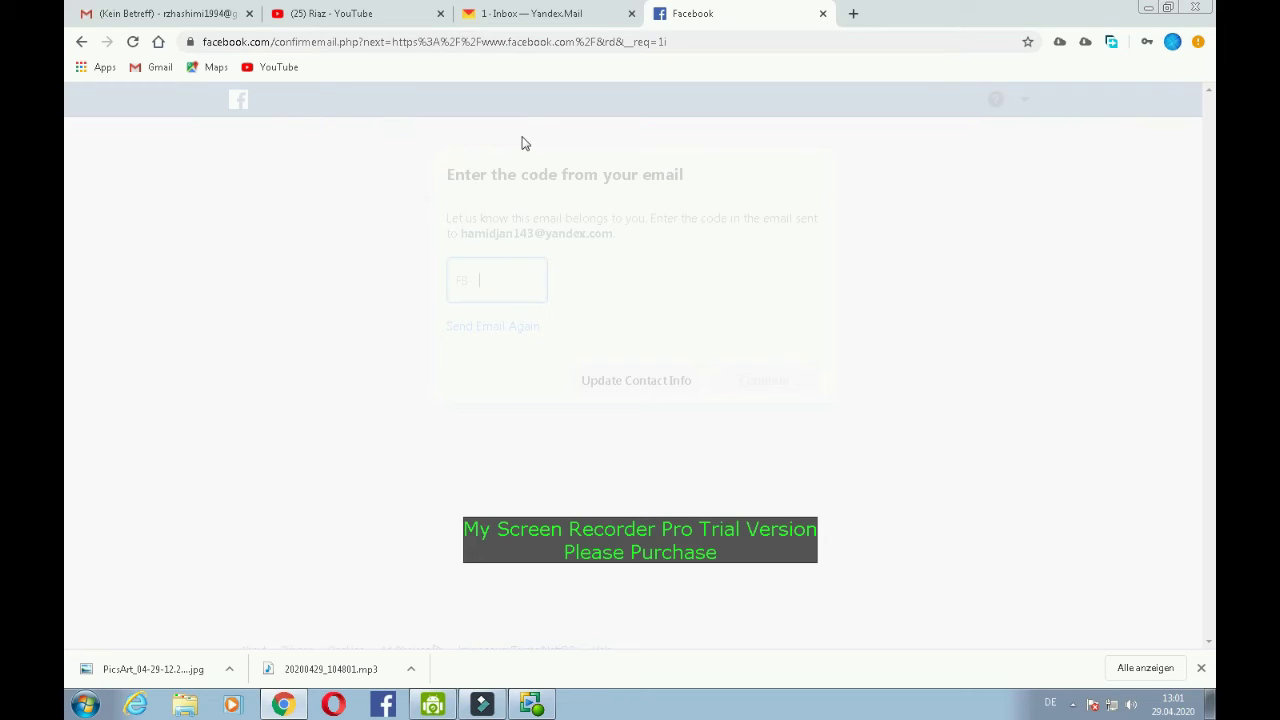
left_click(517, 283)
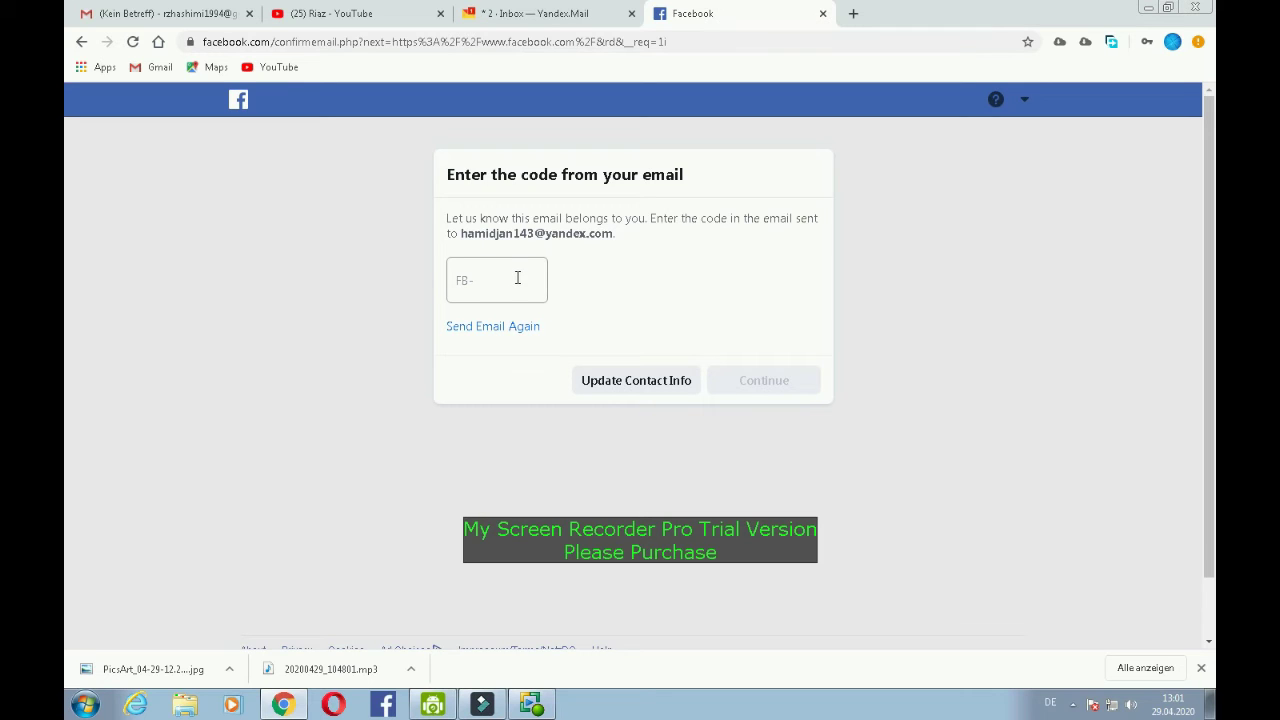
left_click(517, 279)
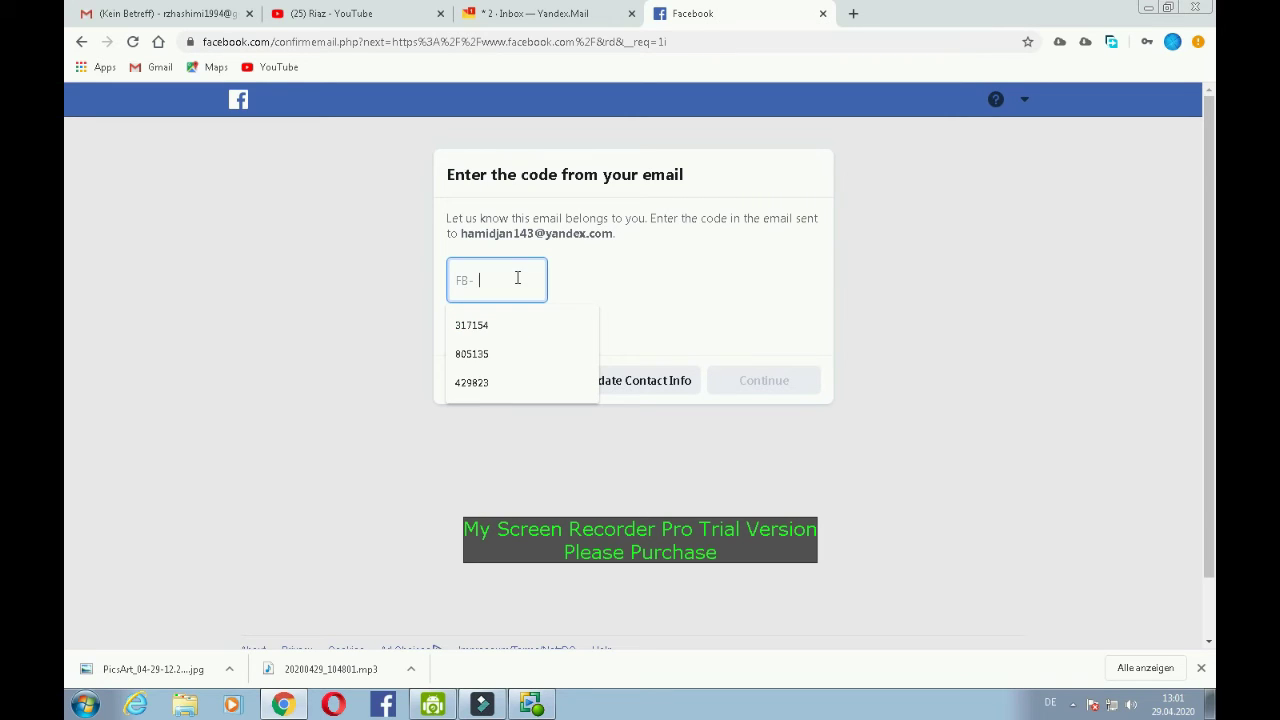
left_click(512, 14)
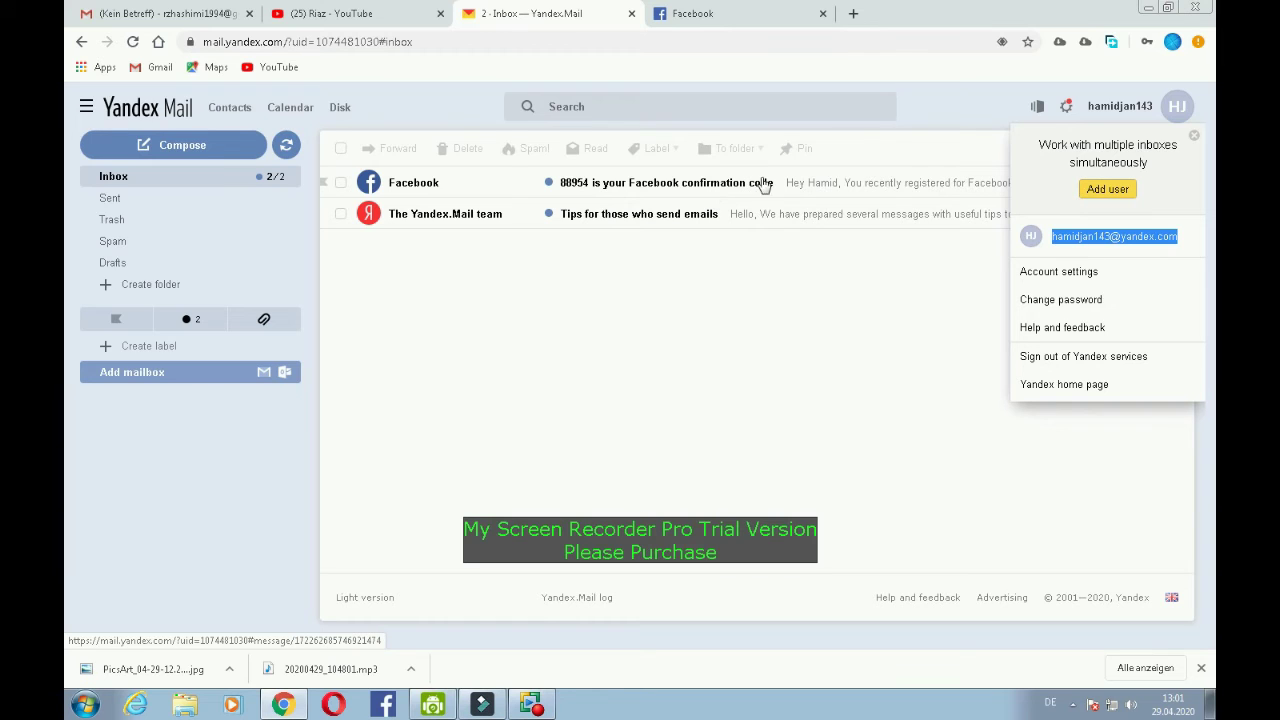
- Open Facebook's confirmation email in Yandex Mail and follow its Confirm Your Account link
left_click(798, 190)
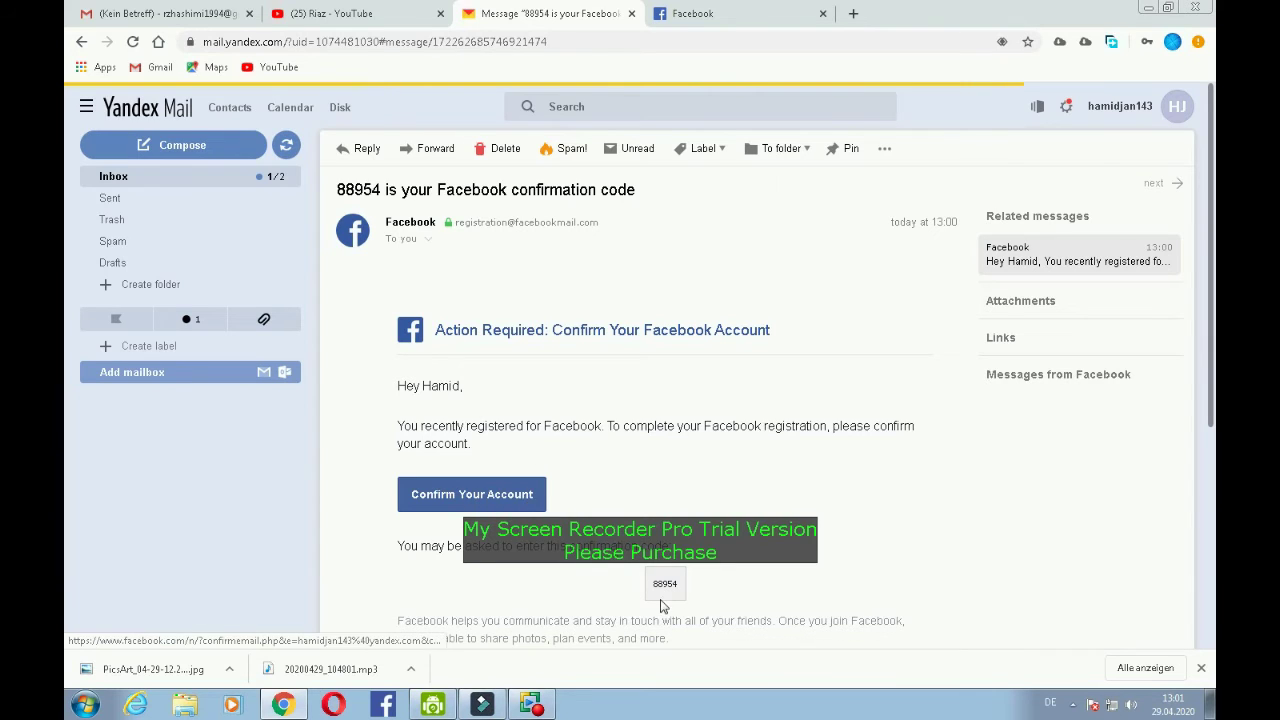
left_click(528, 500)
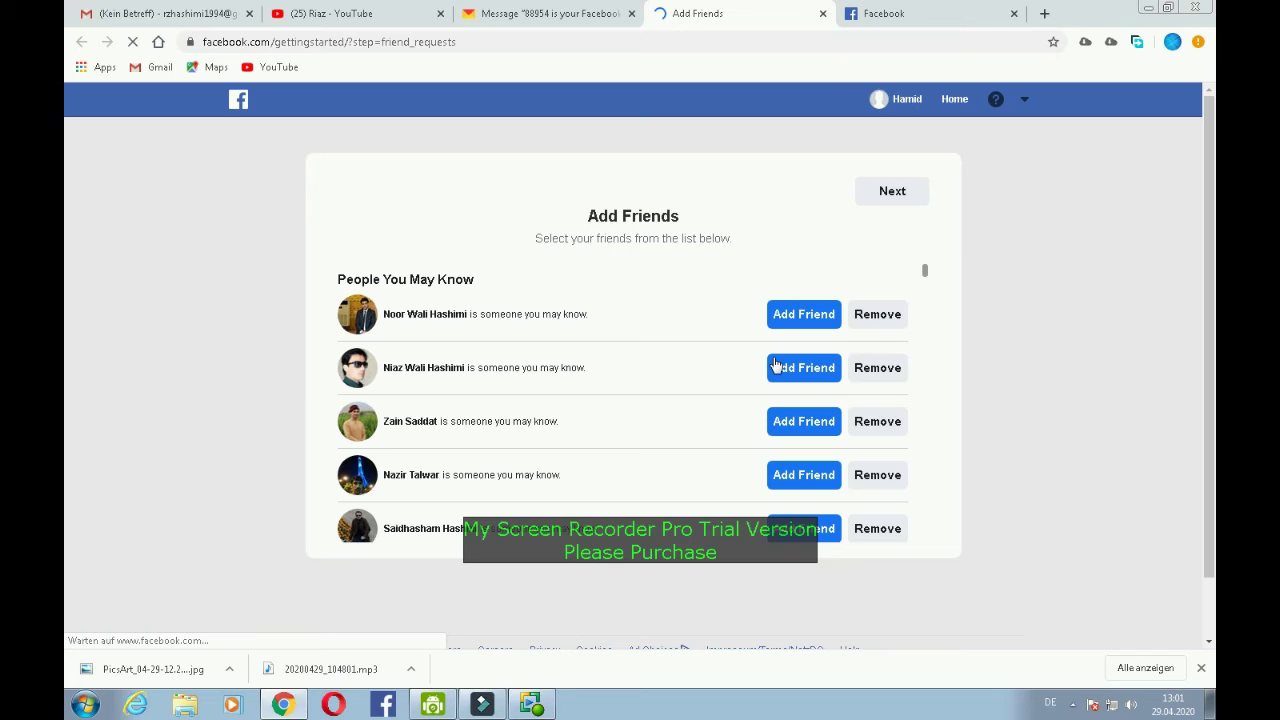
- Move past the Add Friends suggestions, dismissing the notification prompt, to reach the Welcome page
left_click(893, 192)
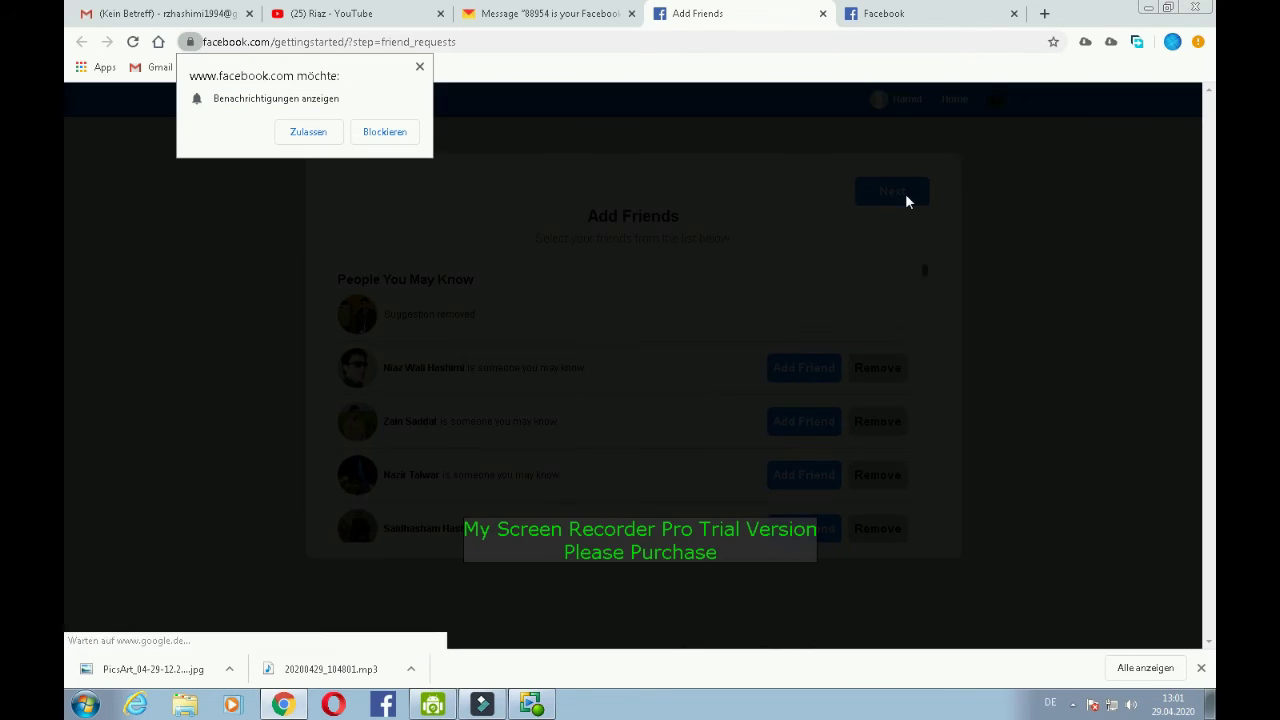
left_click(421, 70)
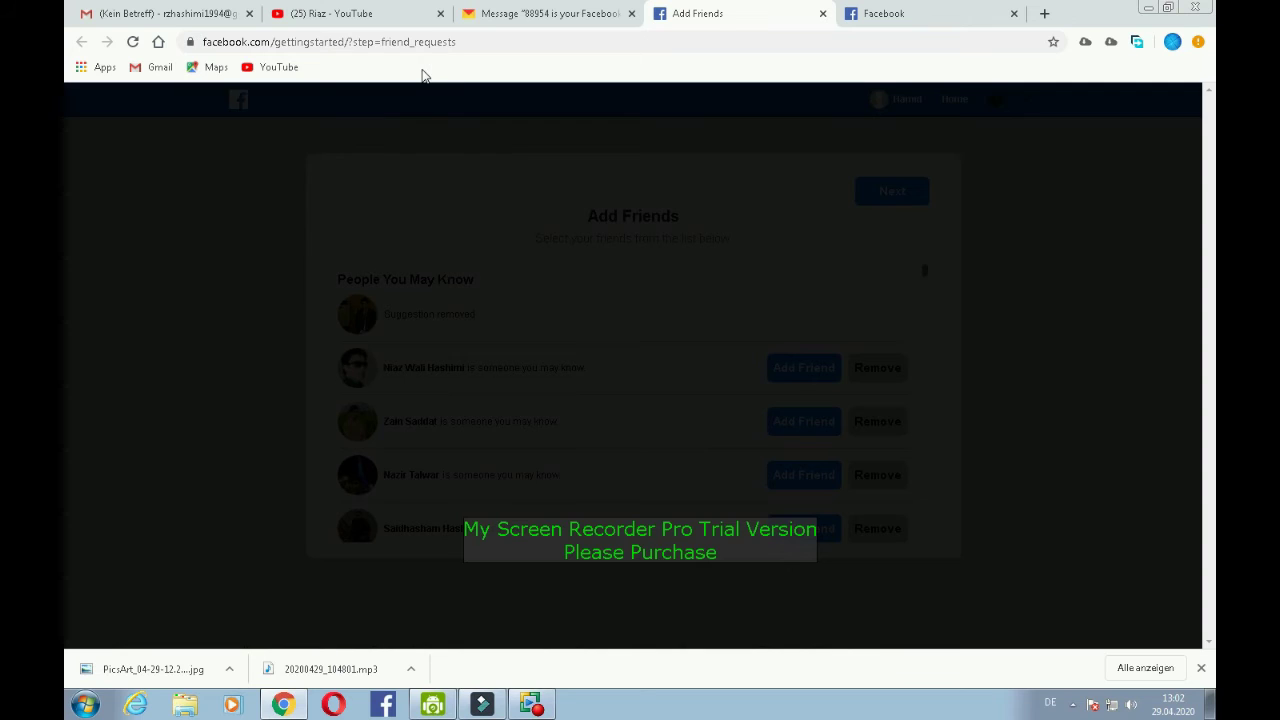
left_click(895, 196)
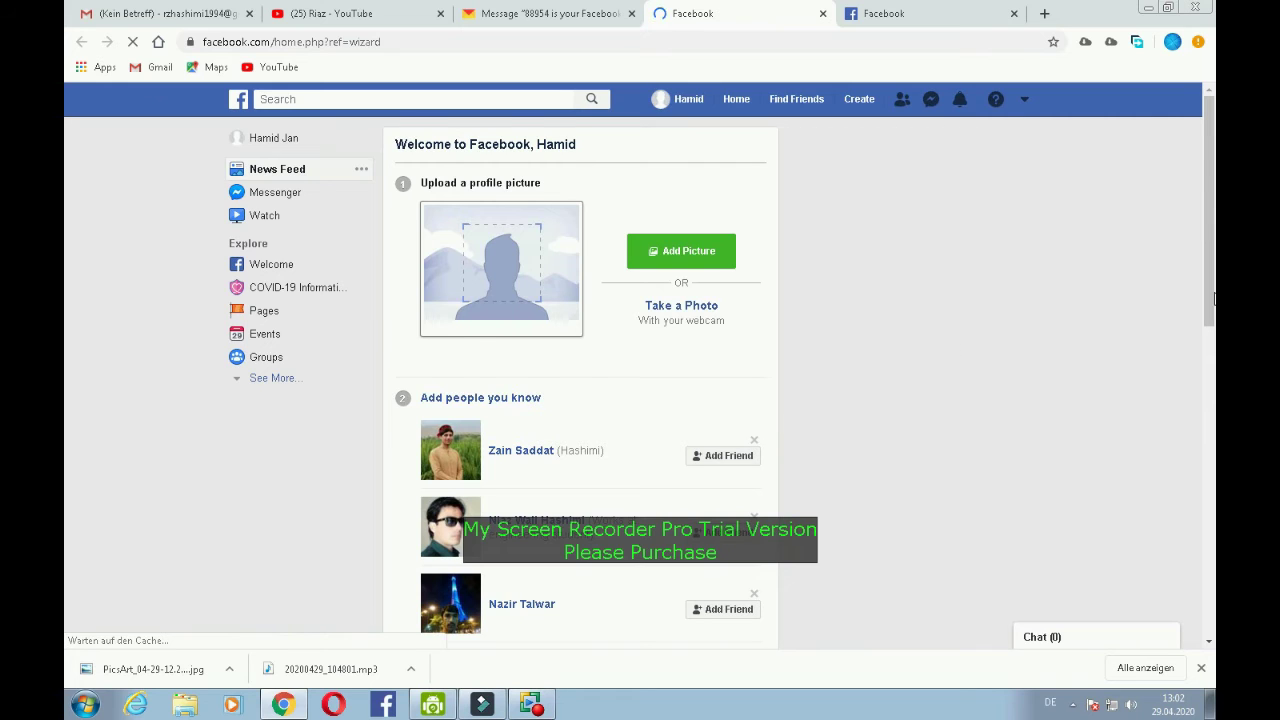
scroll(1215, 298, "down", 2)
scroll(1215, 298, "up", 2)
- Upload the image 10,33 from the Downloads folder as the profile picture
left_click(670, 254)
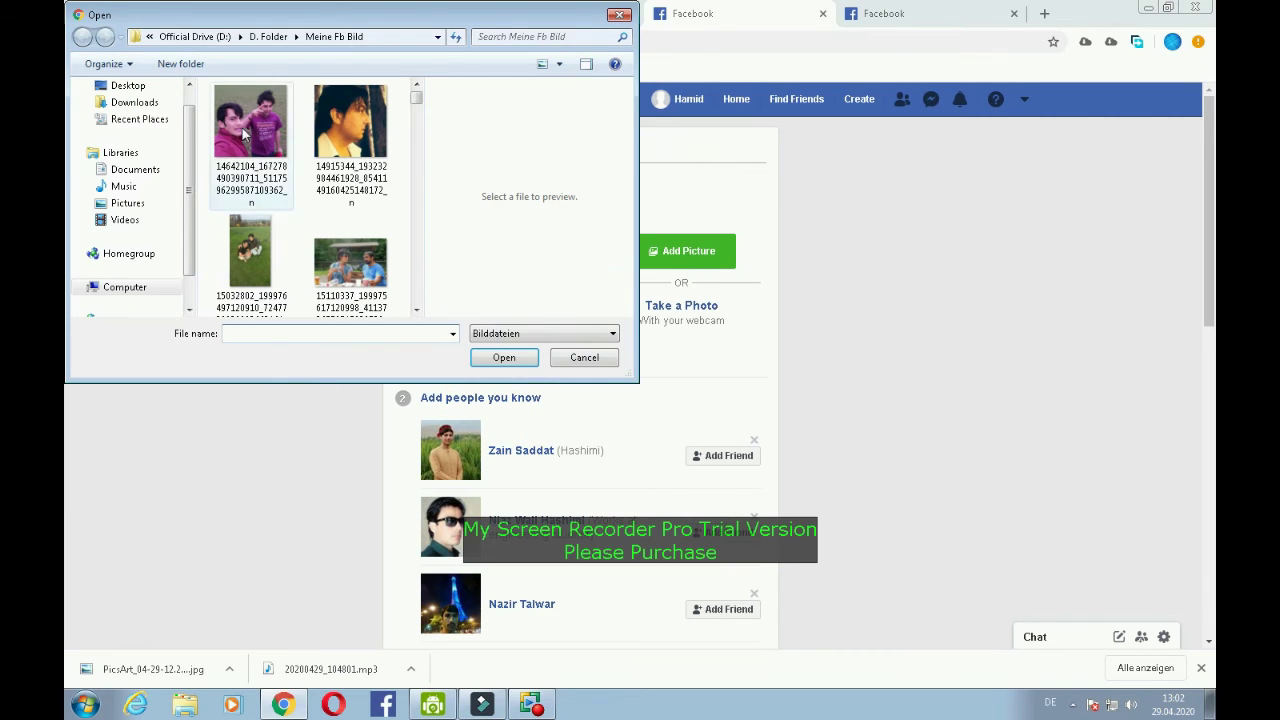
left_click(133, 104)
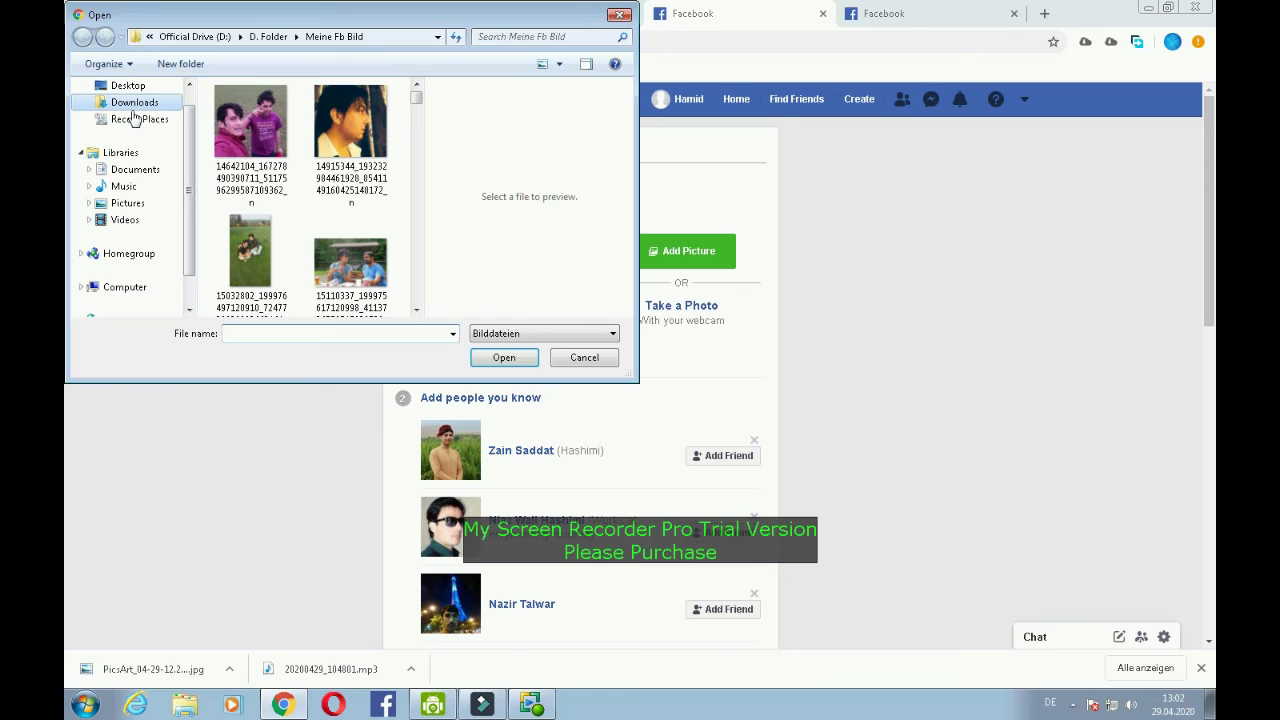
left_click(135, 169)
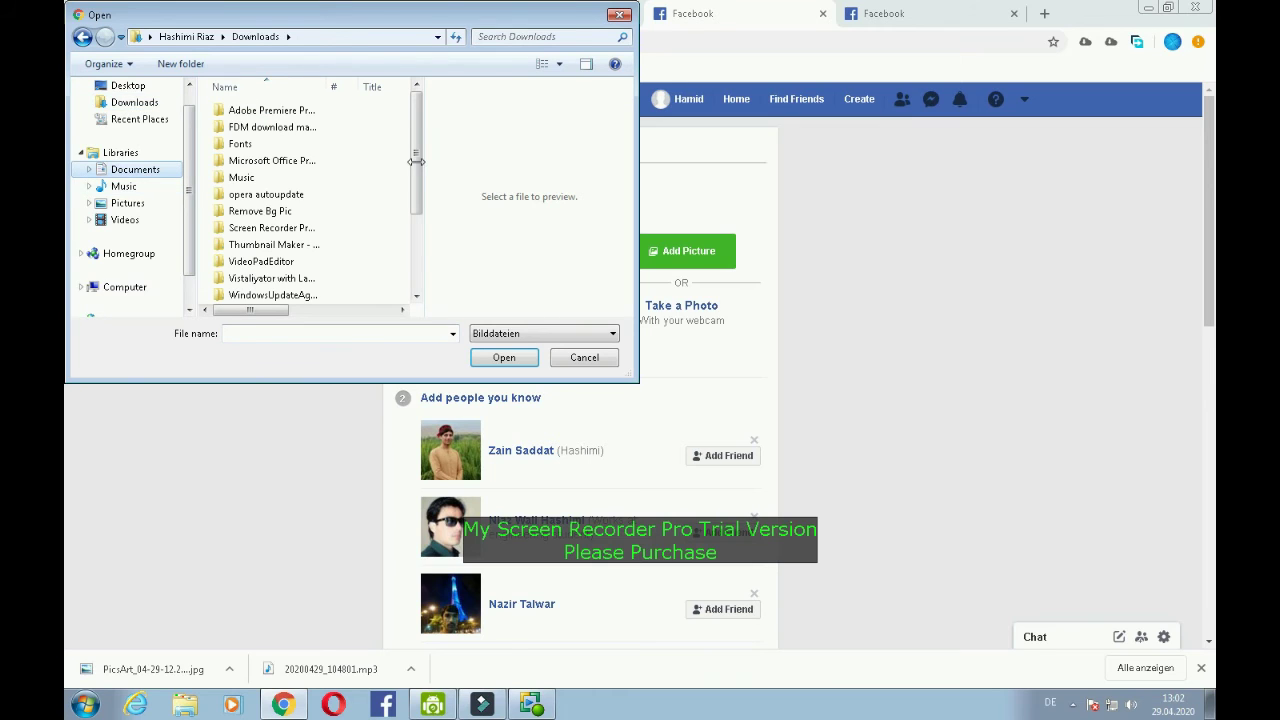
left_click(143, 103)
left_click_drag(416, 161, 398, 258)
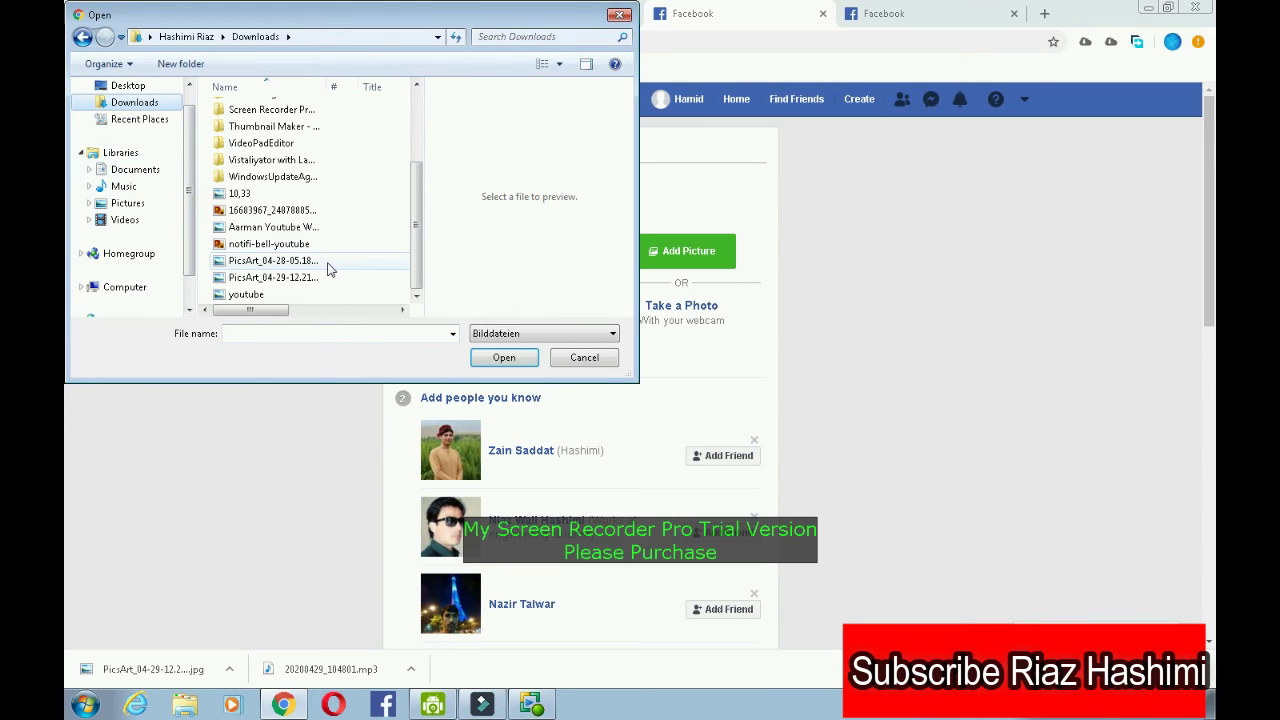
left_click(297, 194)
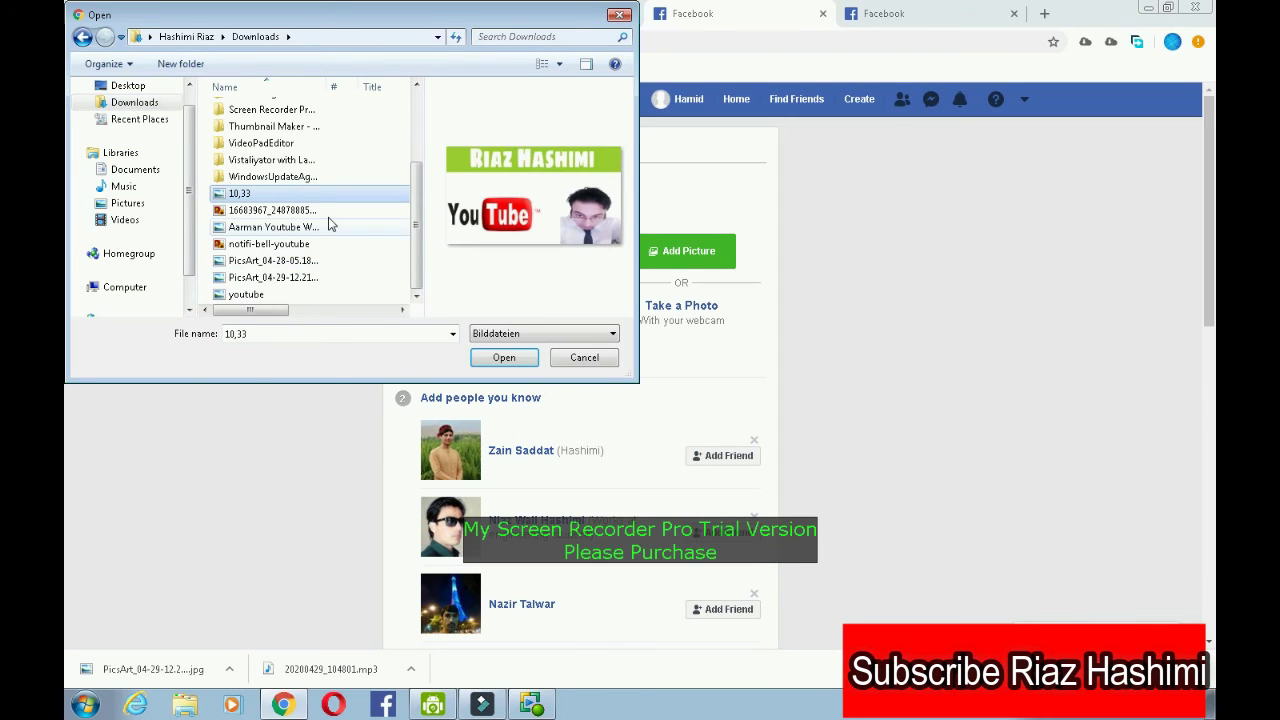
left_click(500, 357)
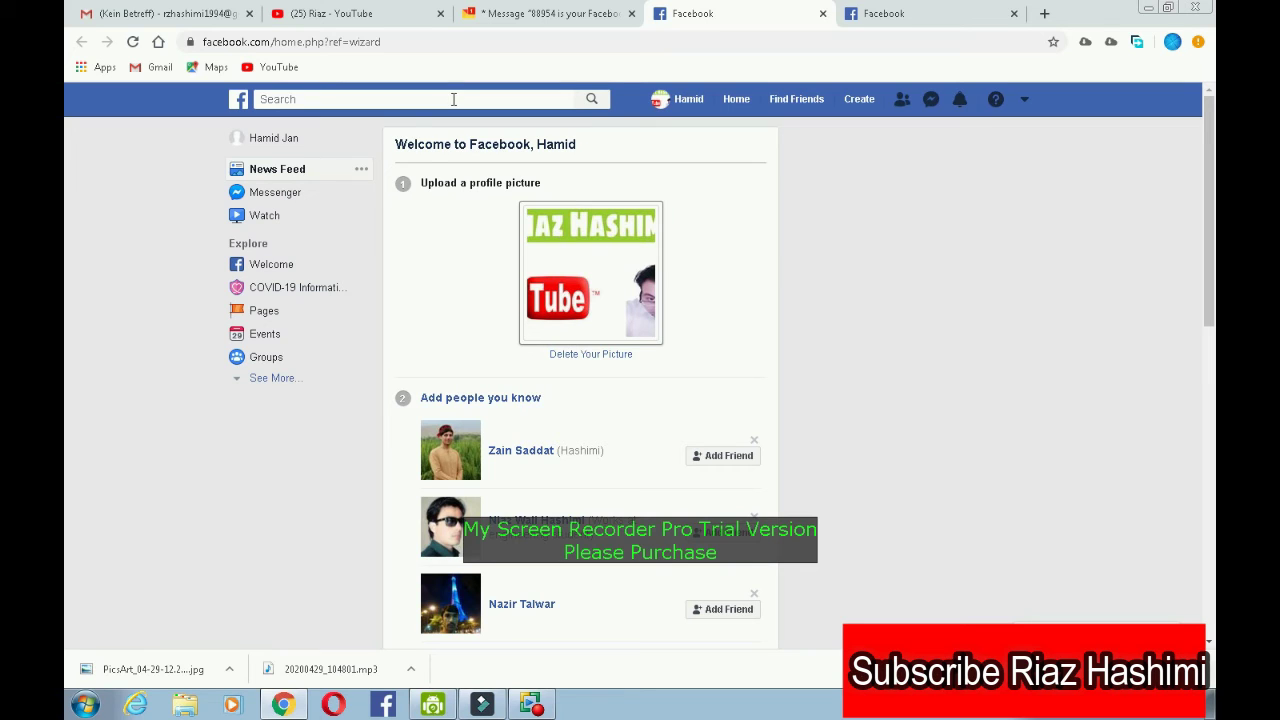
- Open the profile page and skip the 'which city do you live in?' question
left_click(307, 141)
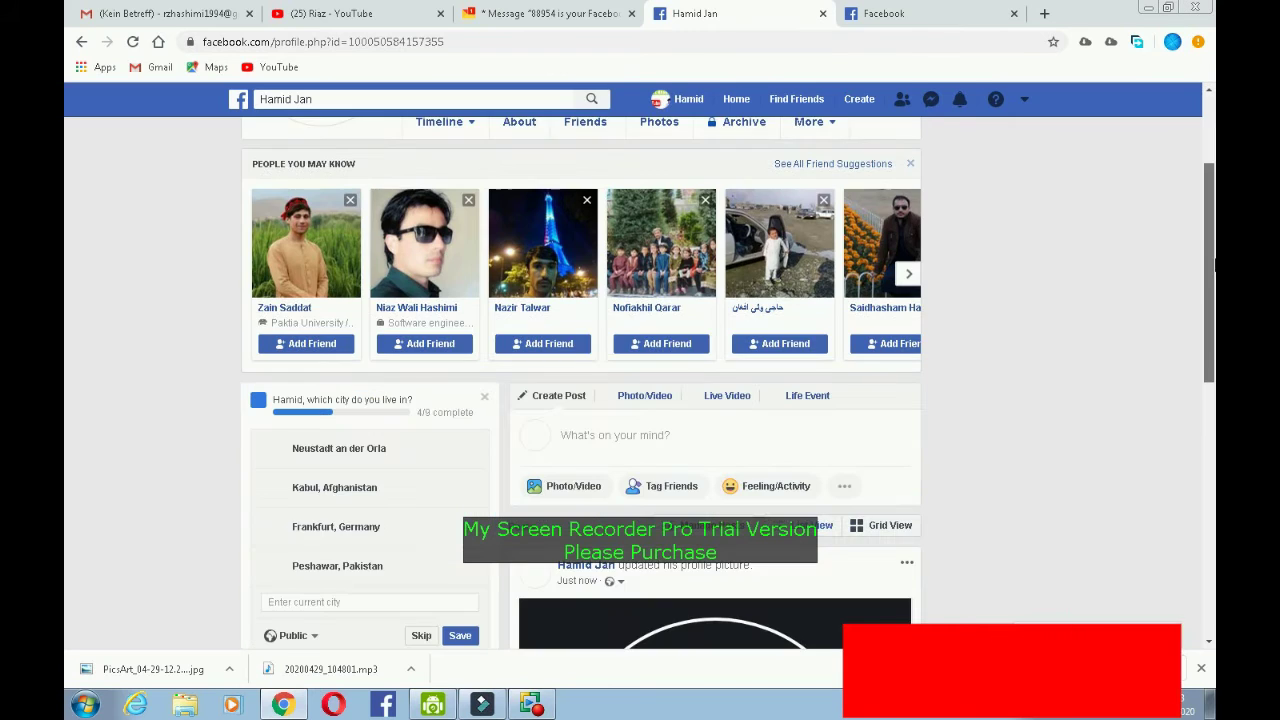
scroll(1215, 263, "down", 2)
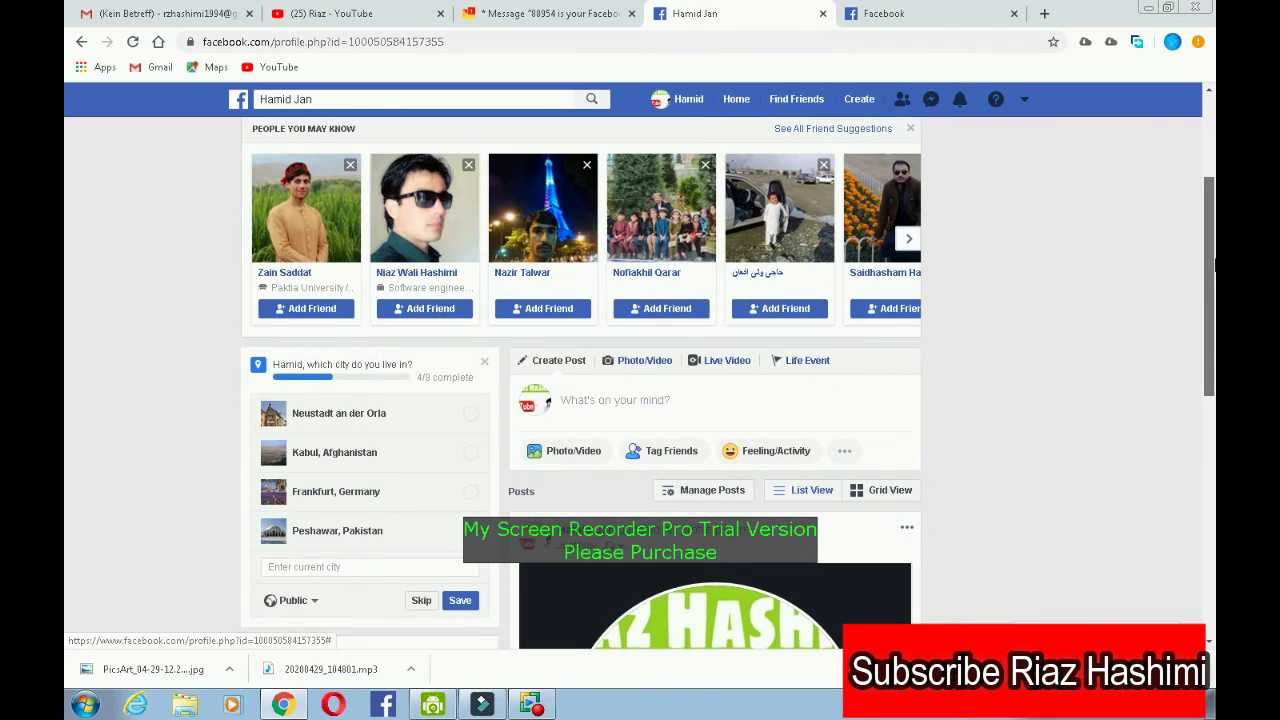
left_click_drag(1215, 263, 1213, 319)
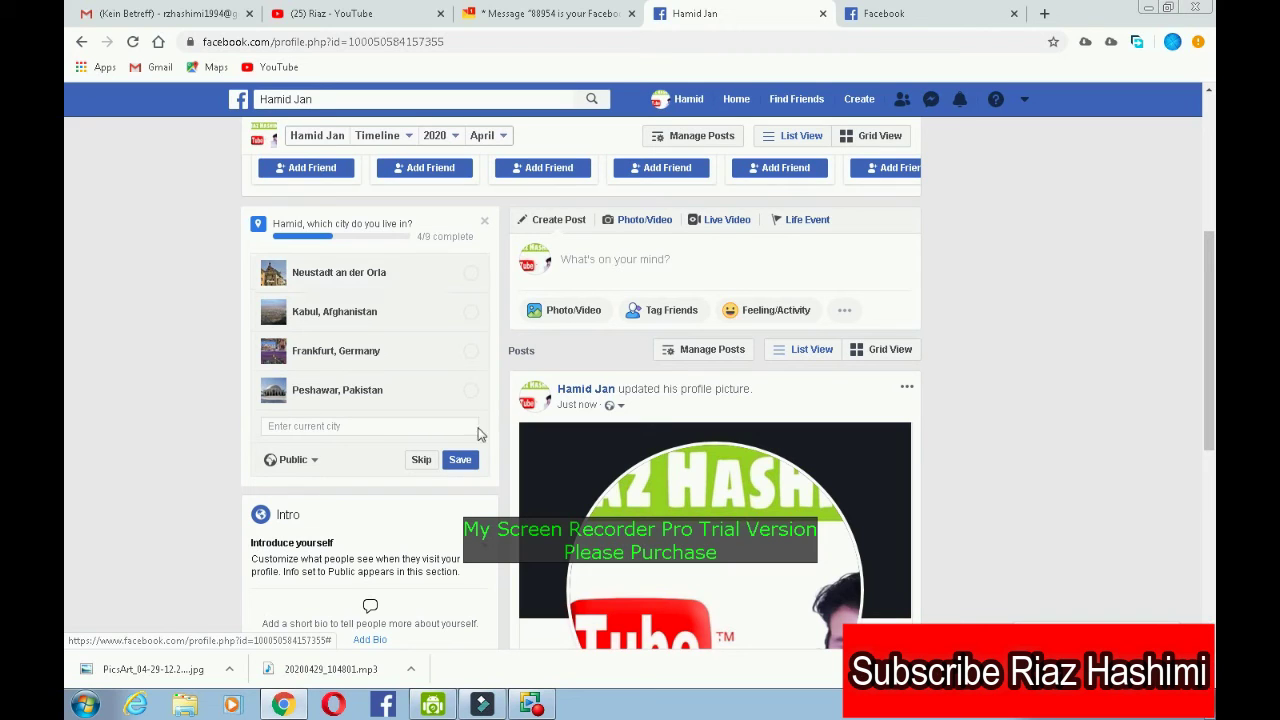
left_click(421, 462)
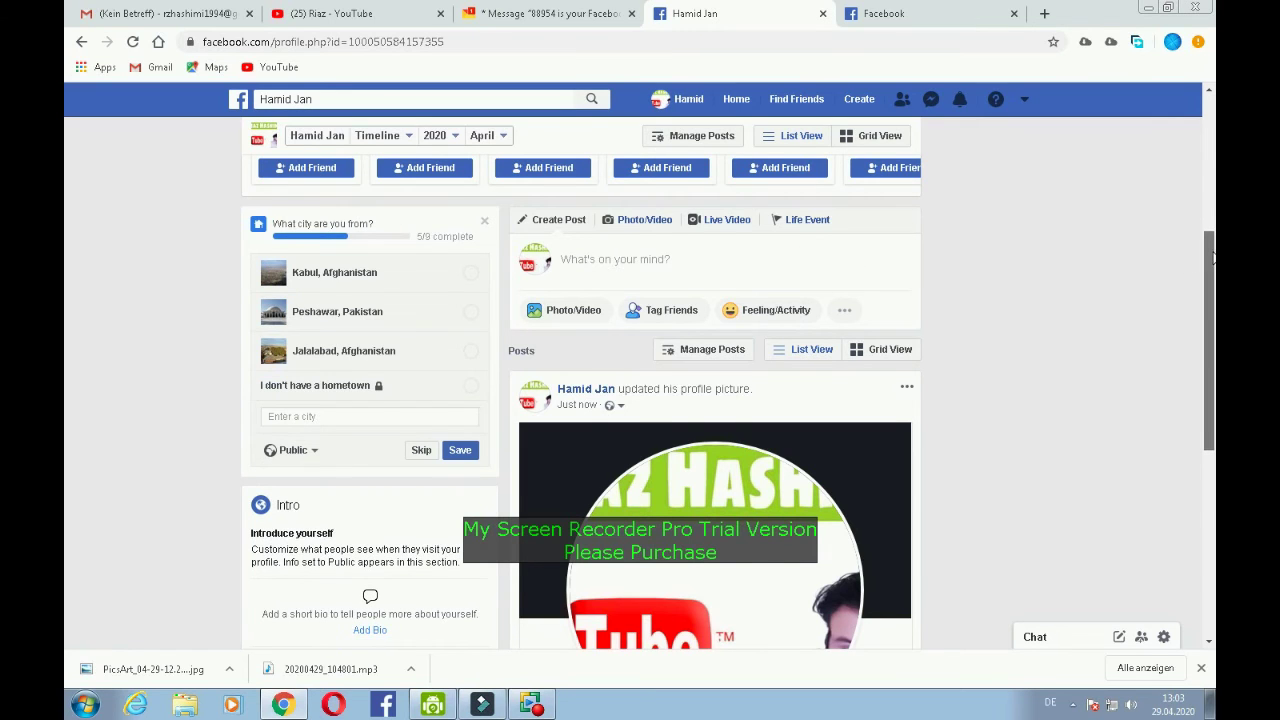
left_click_drag(1211, 258, 1213, 115)
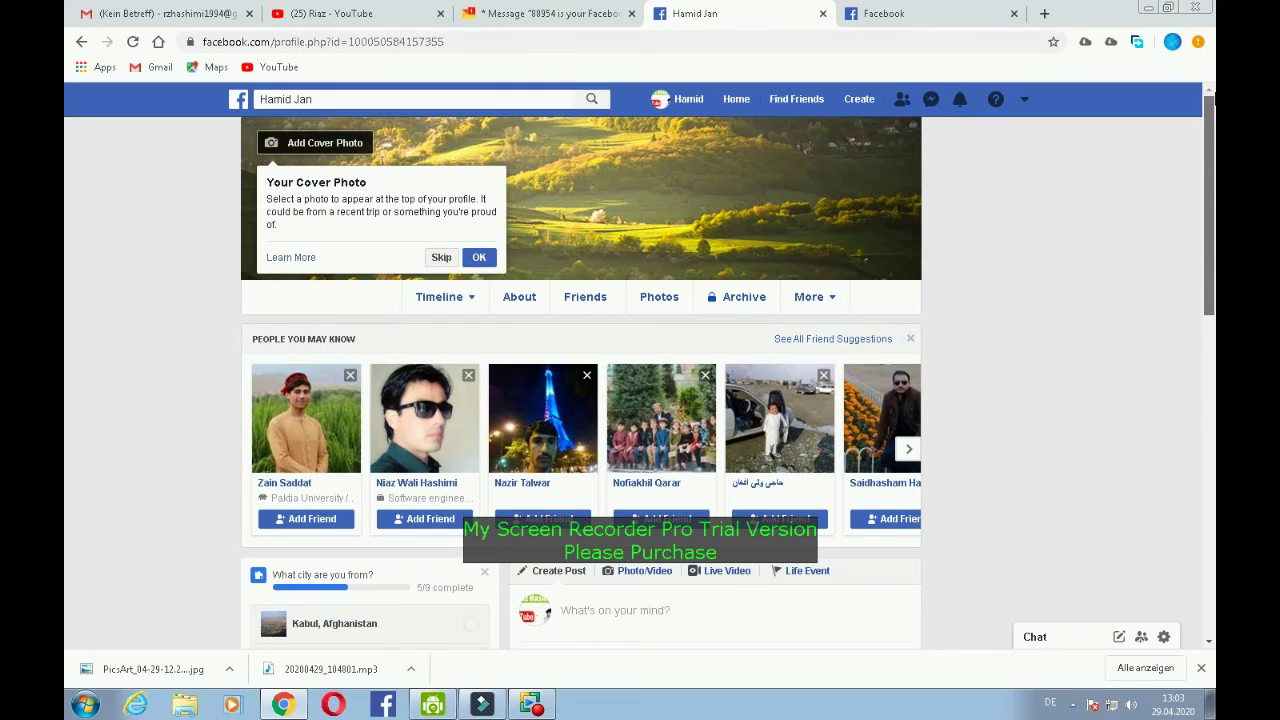
- Acknowledge the cover photo tip and open the Edit Profile panel
left_click(477, 258)
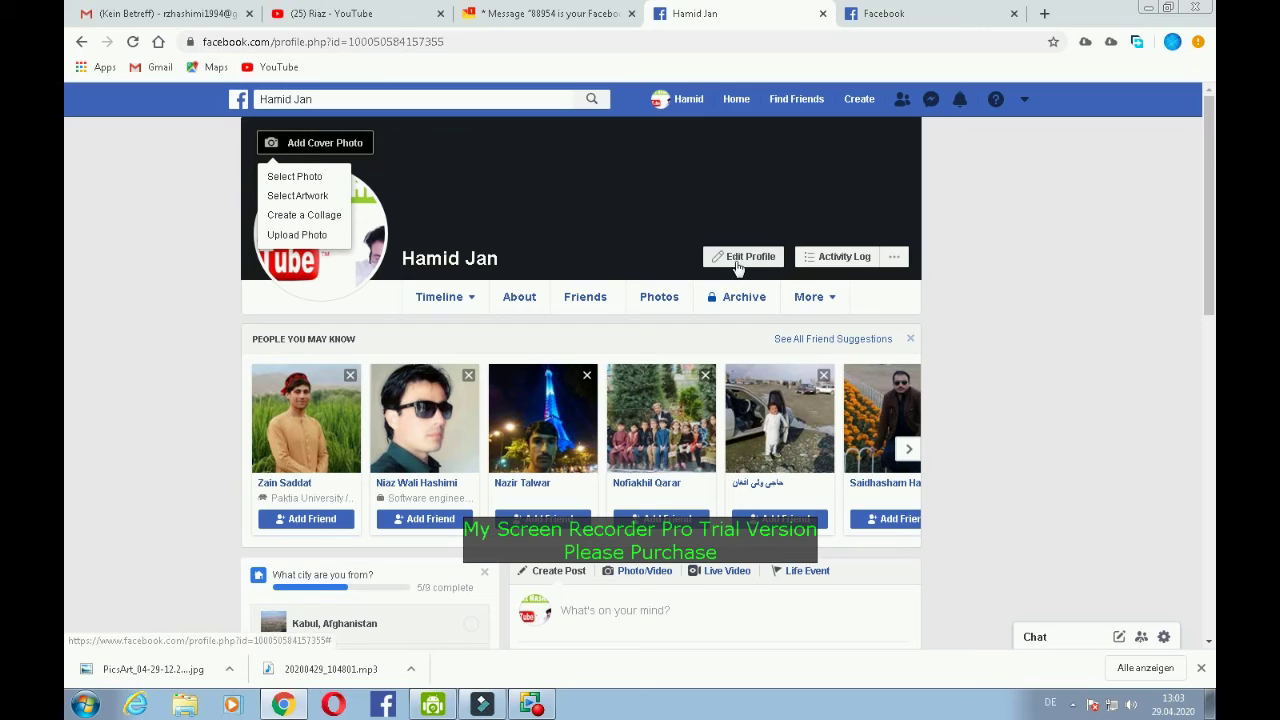
left_click(736, 258)
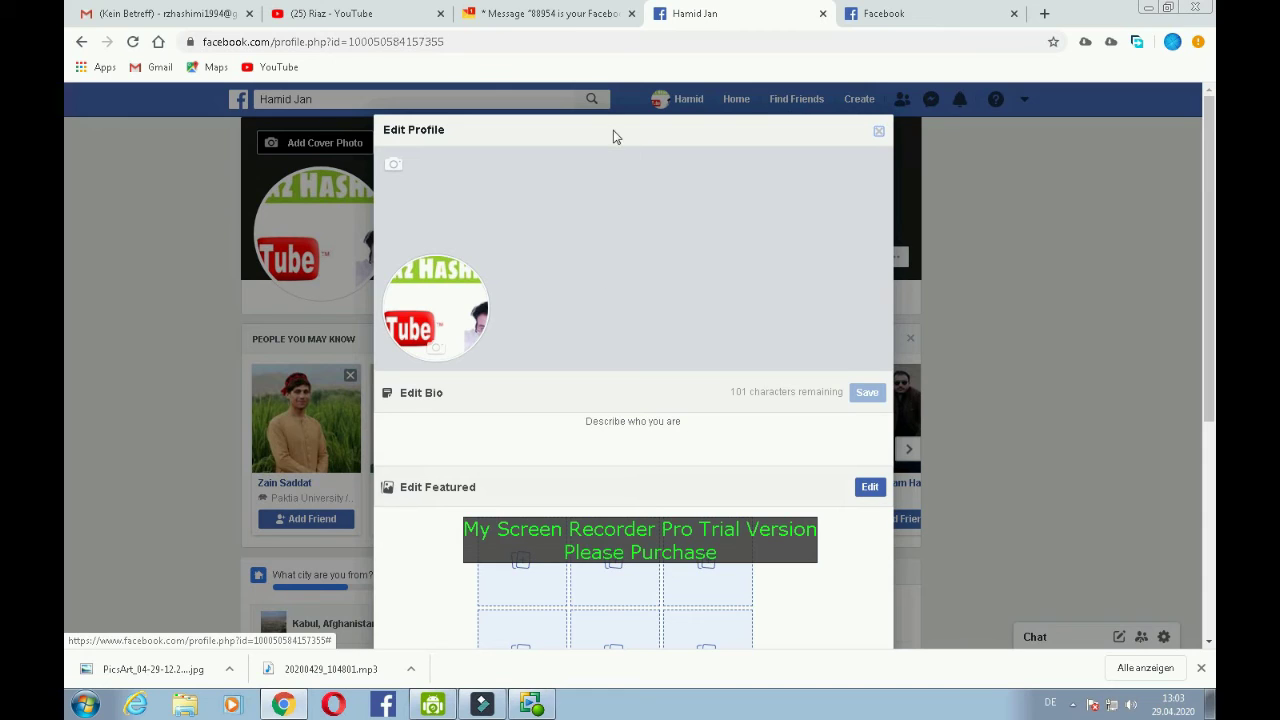
left_click_drag(601, 115, 461, 127)
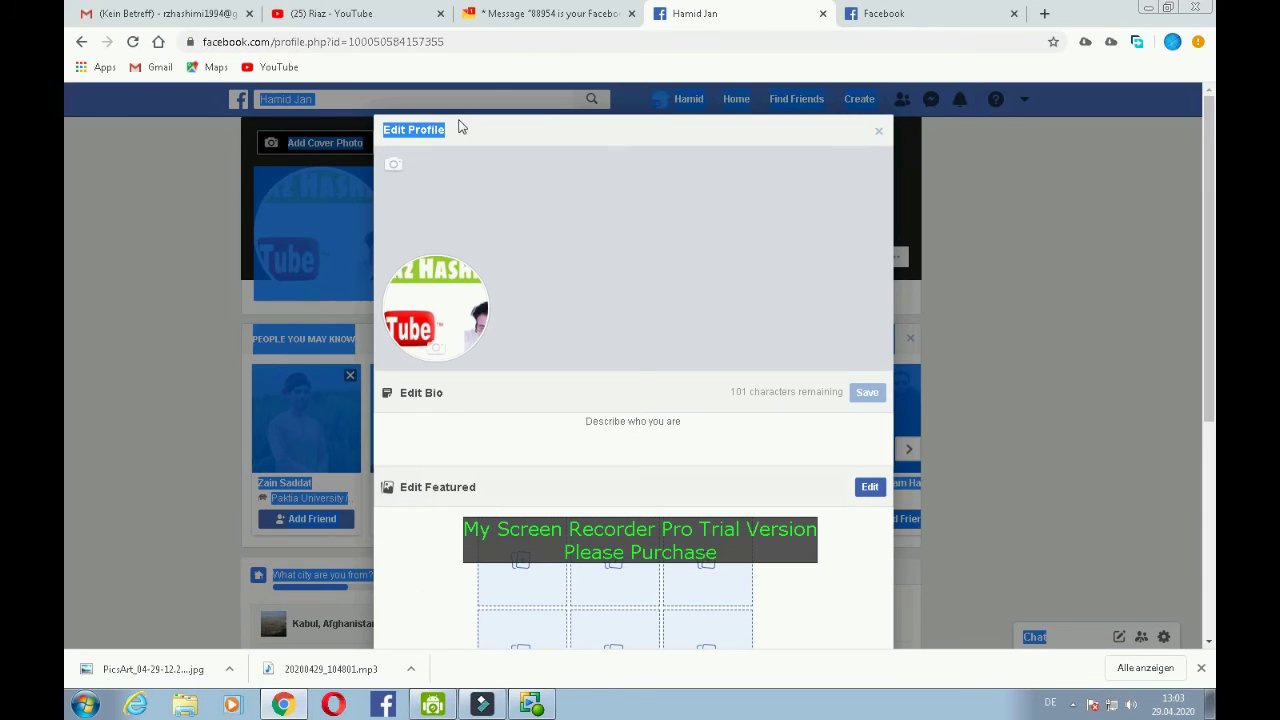
- Upload 10,33 from the Downloads folder as the cover photo and save it
left_click(393, 166)
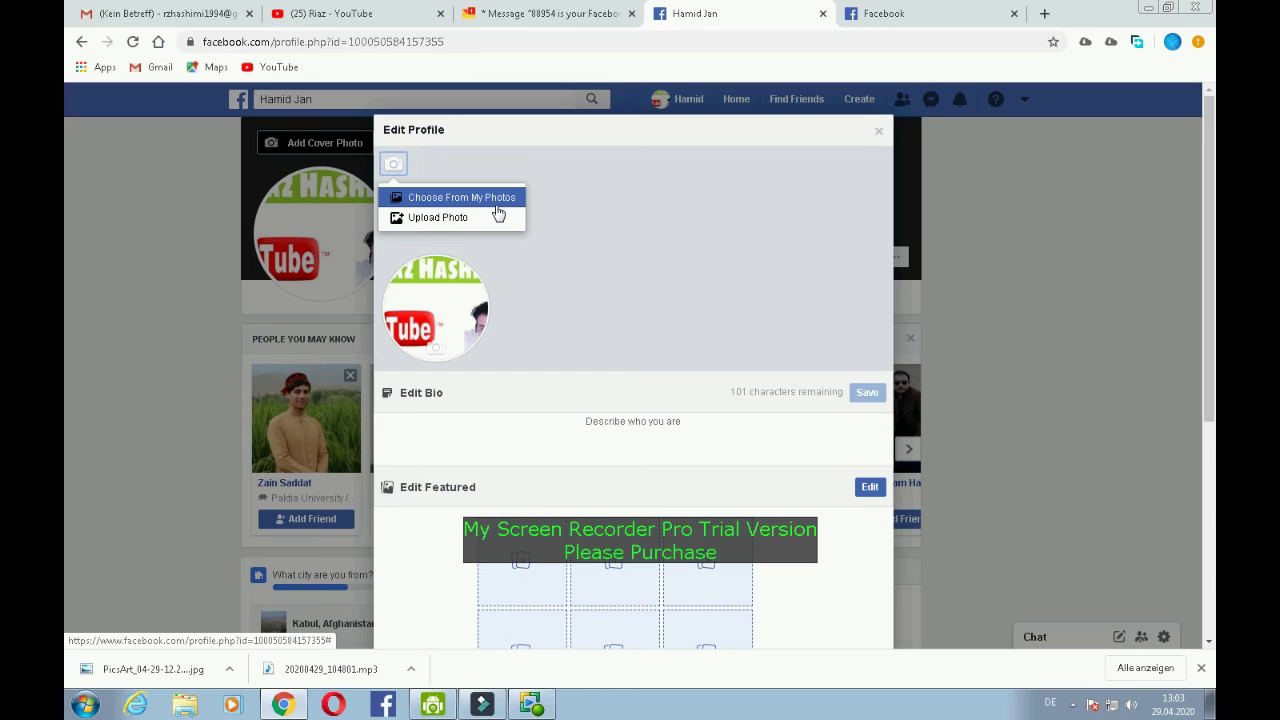
left_click(492, 216)
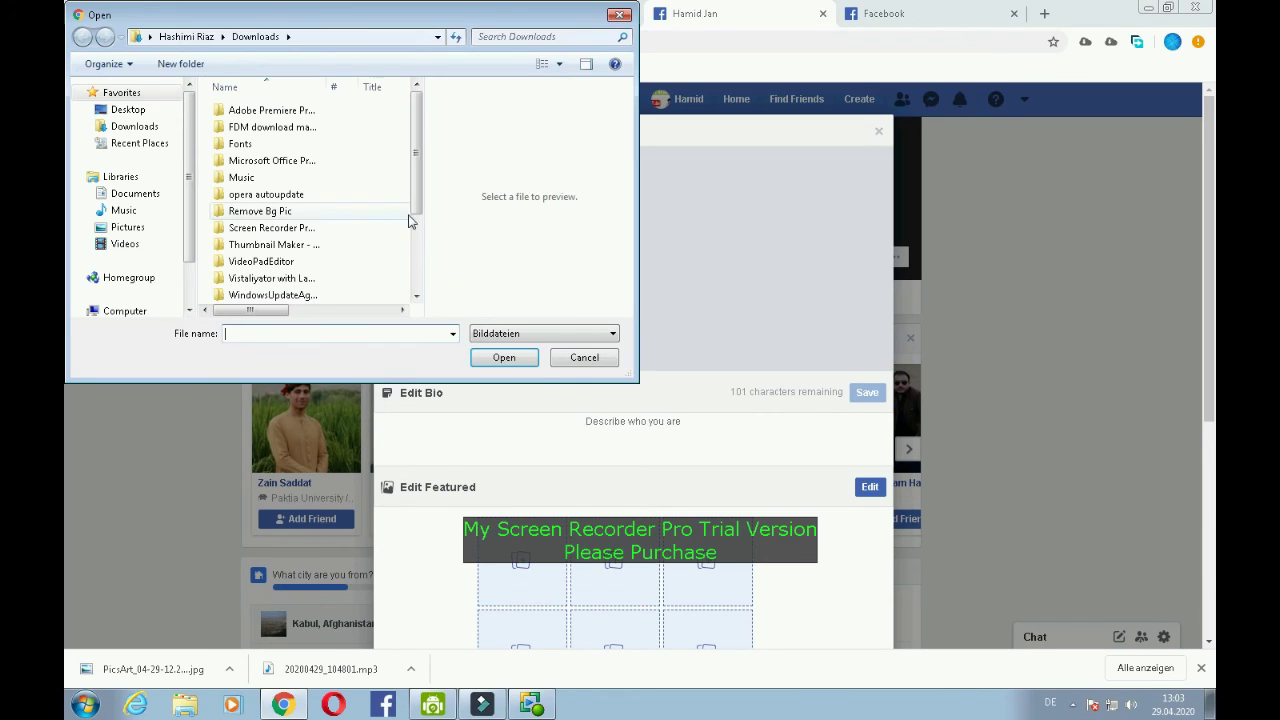
left_click(160, 133)
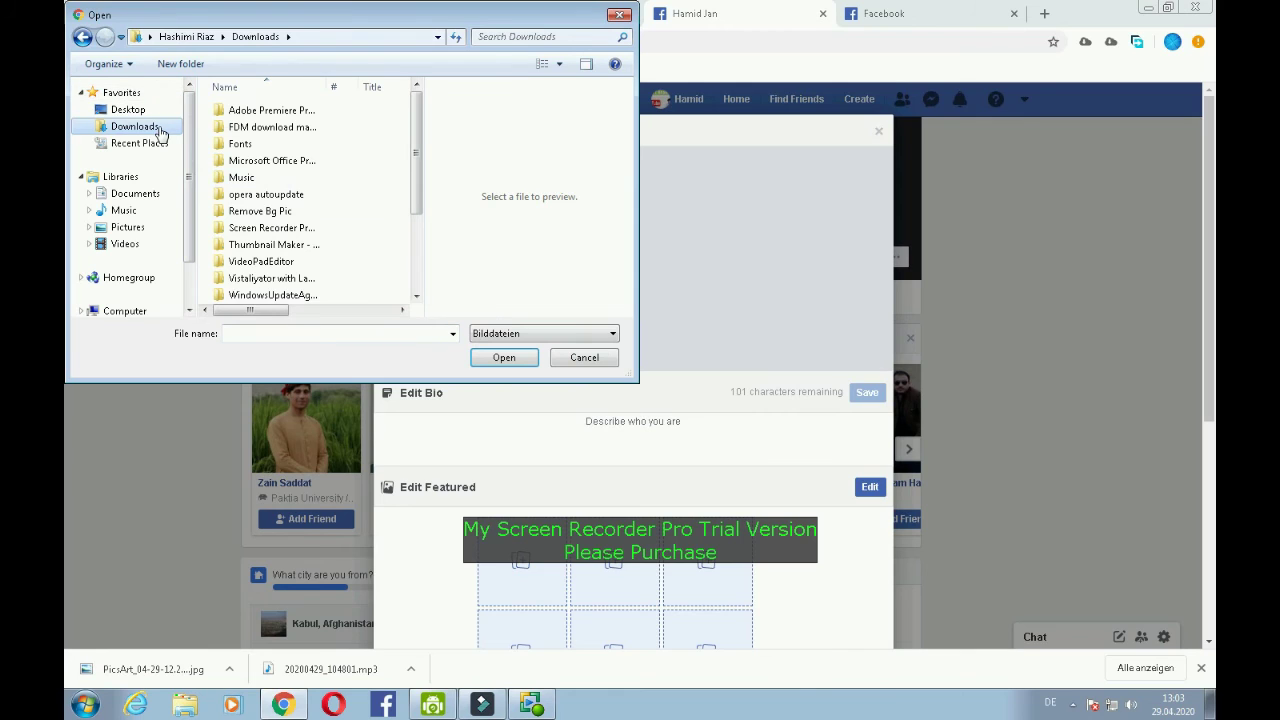
left_click_drag(419, 148, 366, 194)
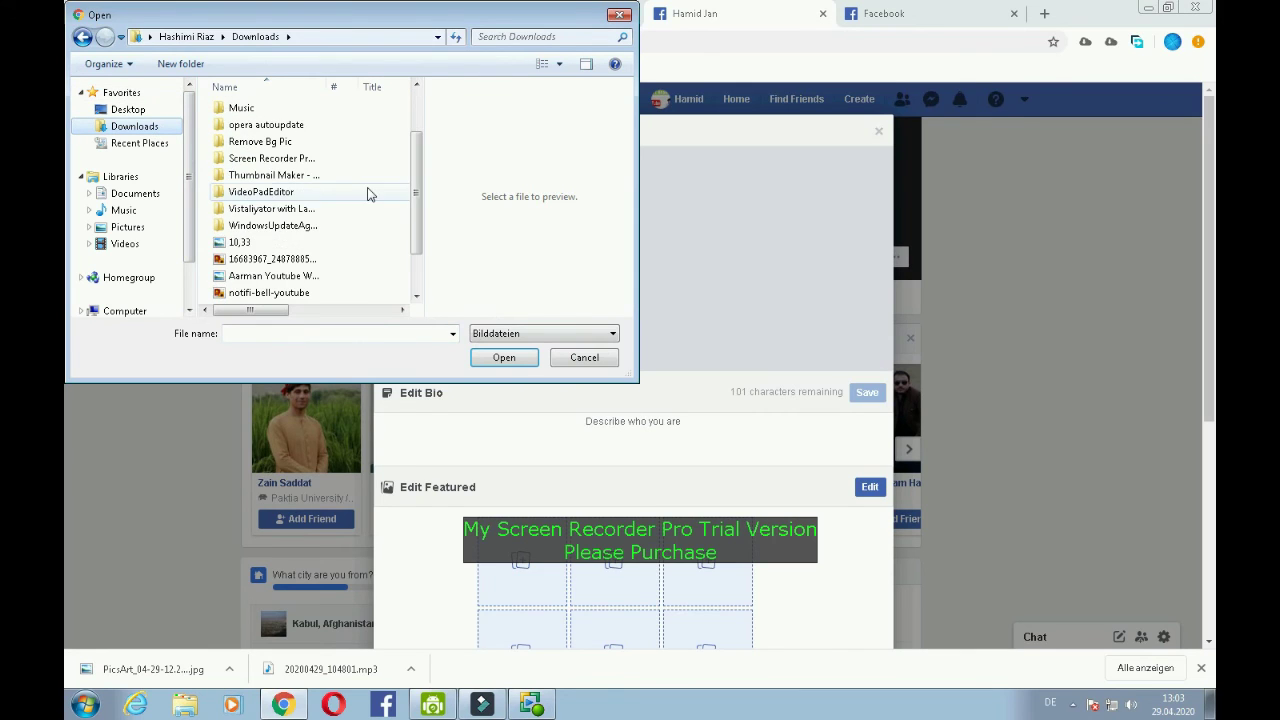
left_click(240, 242)
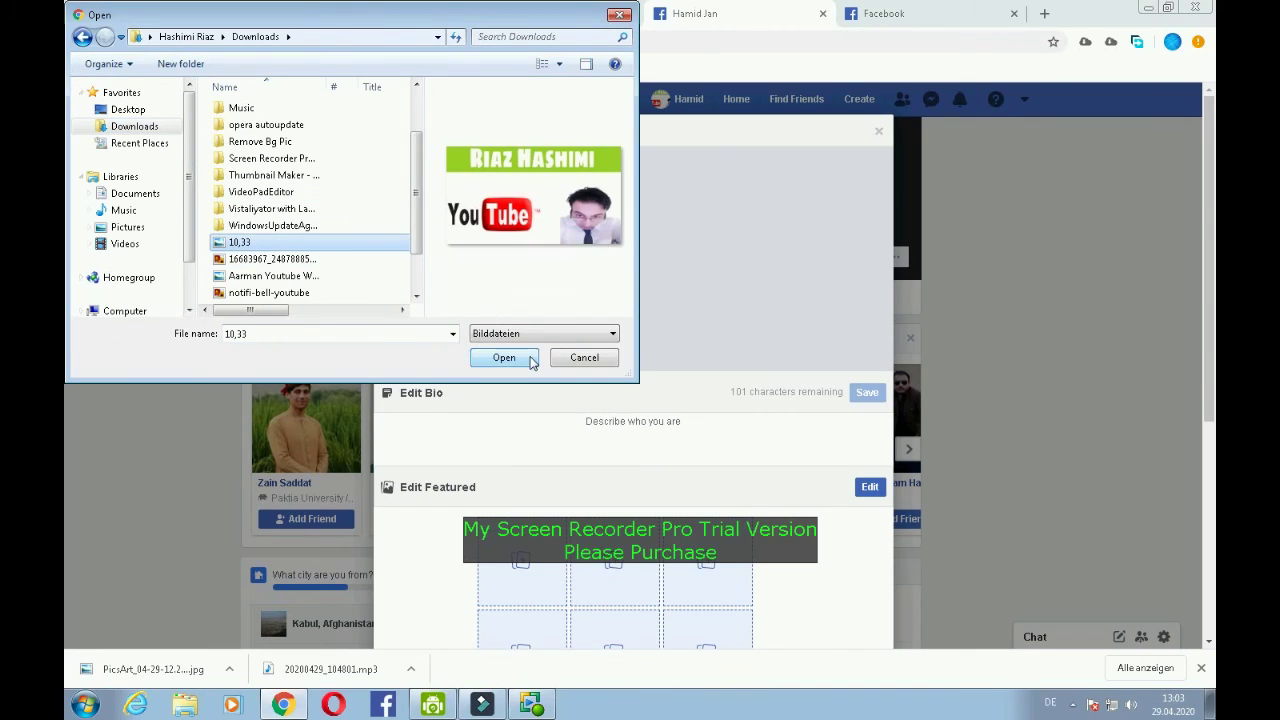
left_click(533, 357)
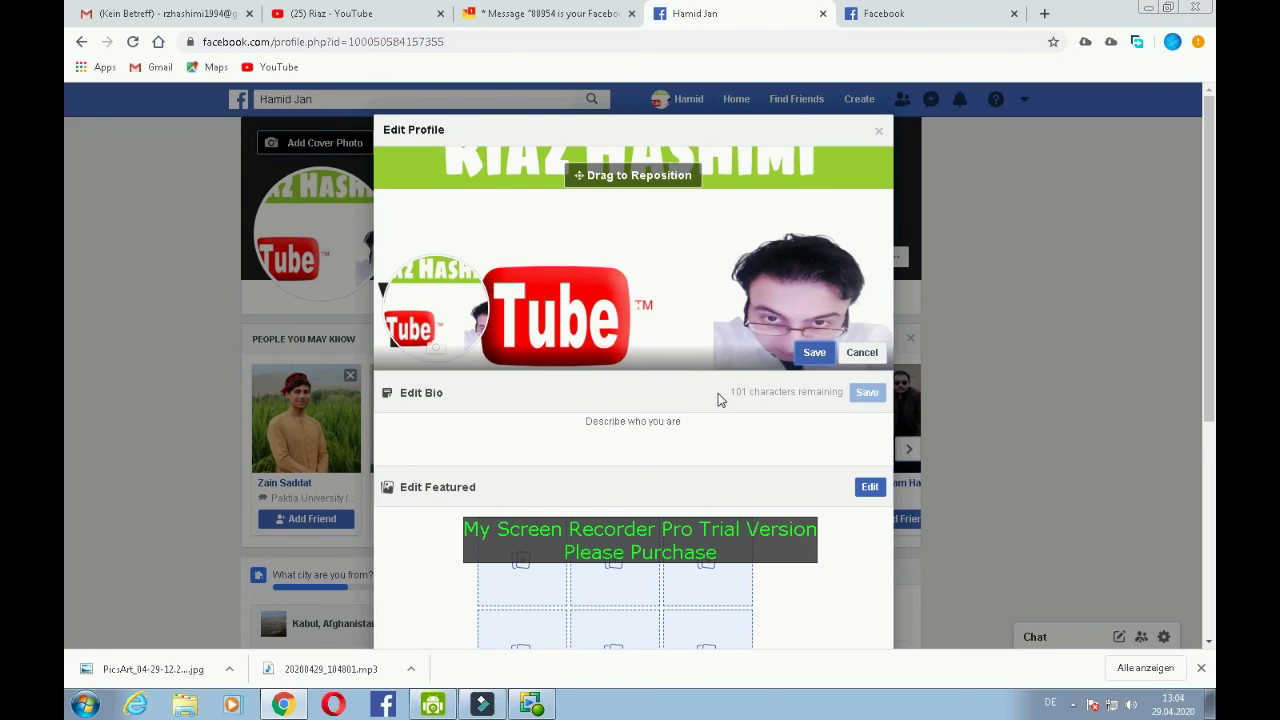
left_click(806, 357)
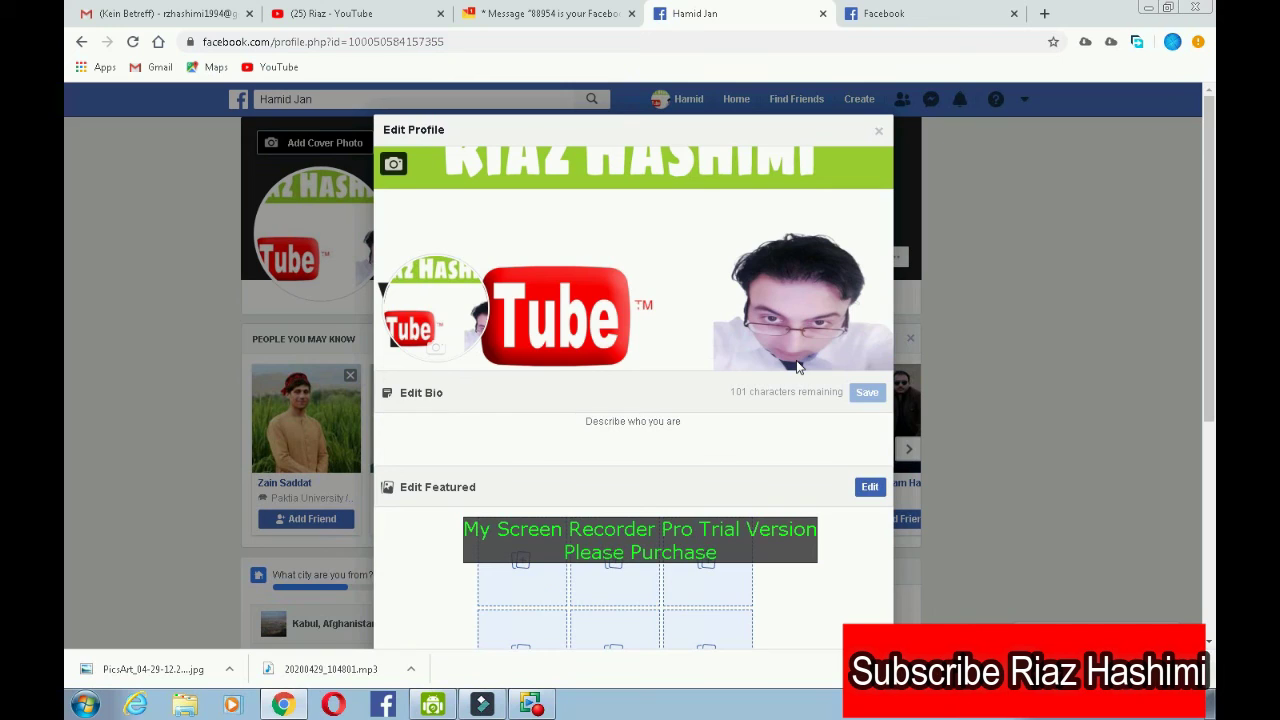
- Close the profile editor and scroll down the timeline to the cover-photo update post
left_click(877, 135)
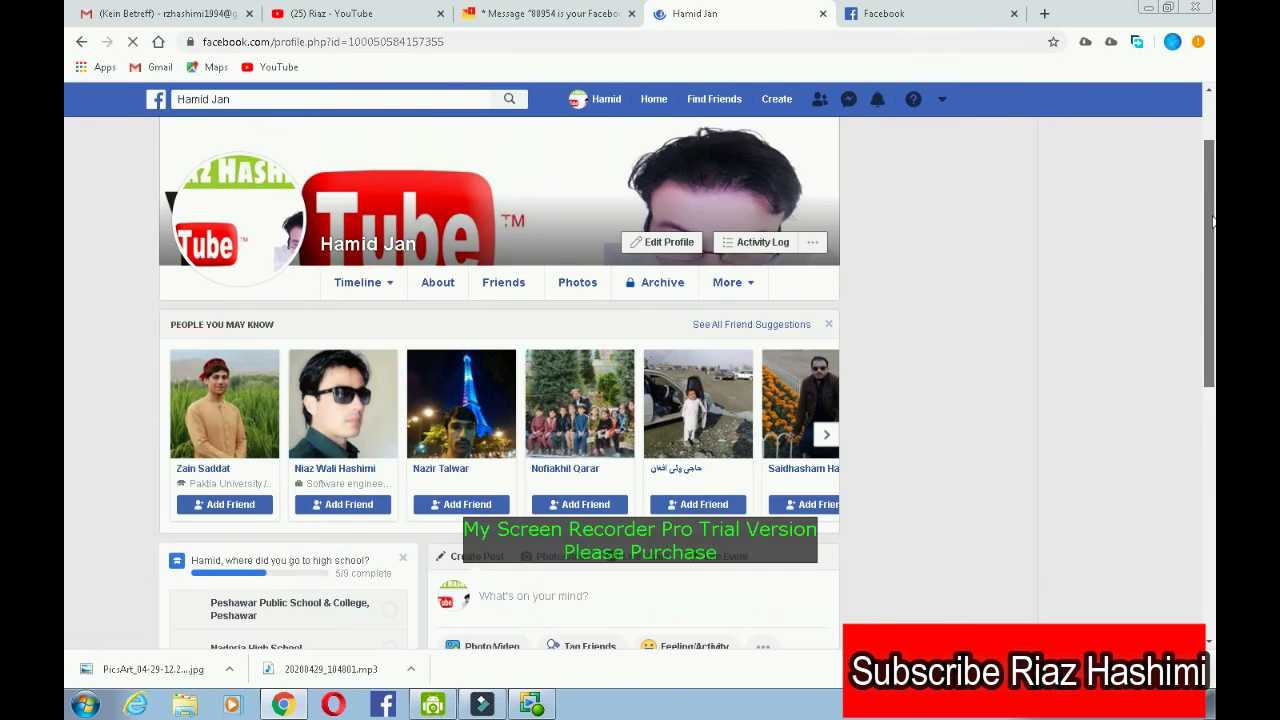
scroll(1207, 267, "down", 3)
scroll(1207, 310, "down", 3)
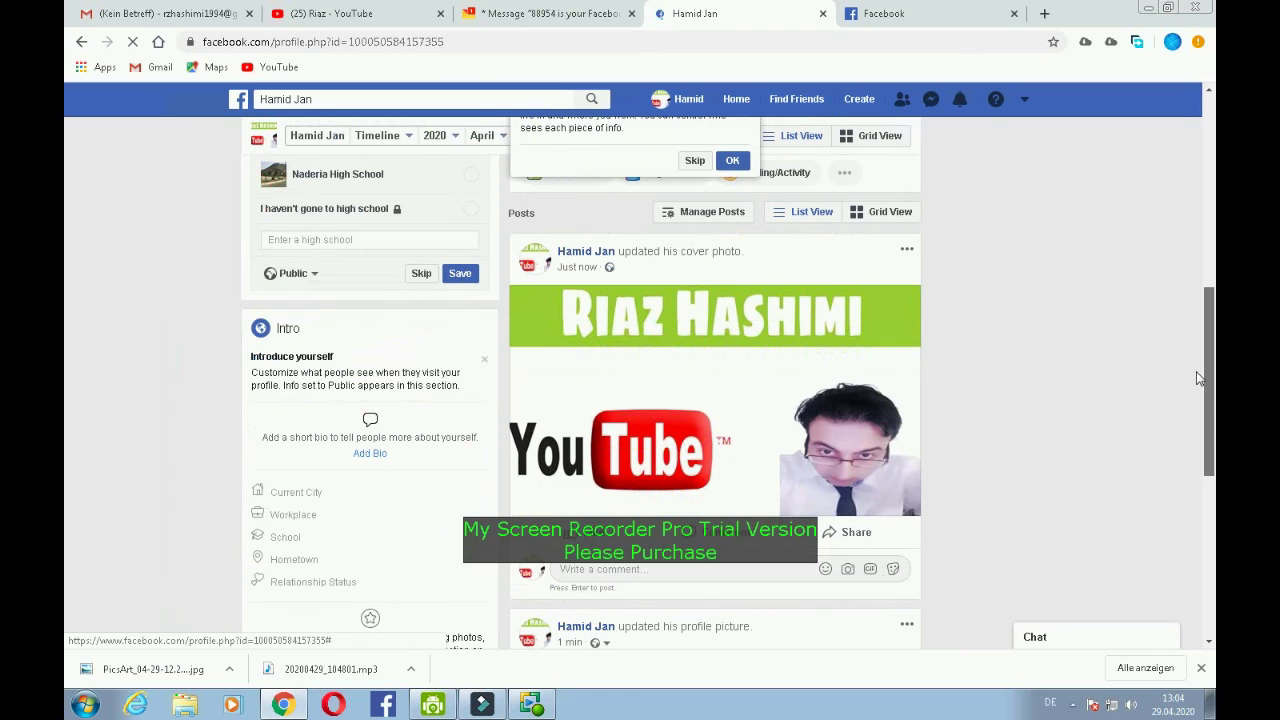
scroll(1200, 385, "down", 1)
left_click_drag(1204, 406, 1210, 450)
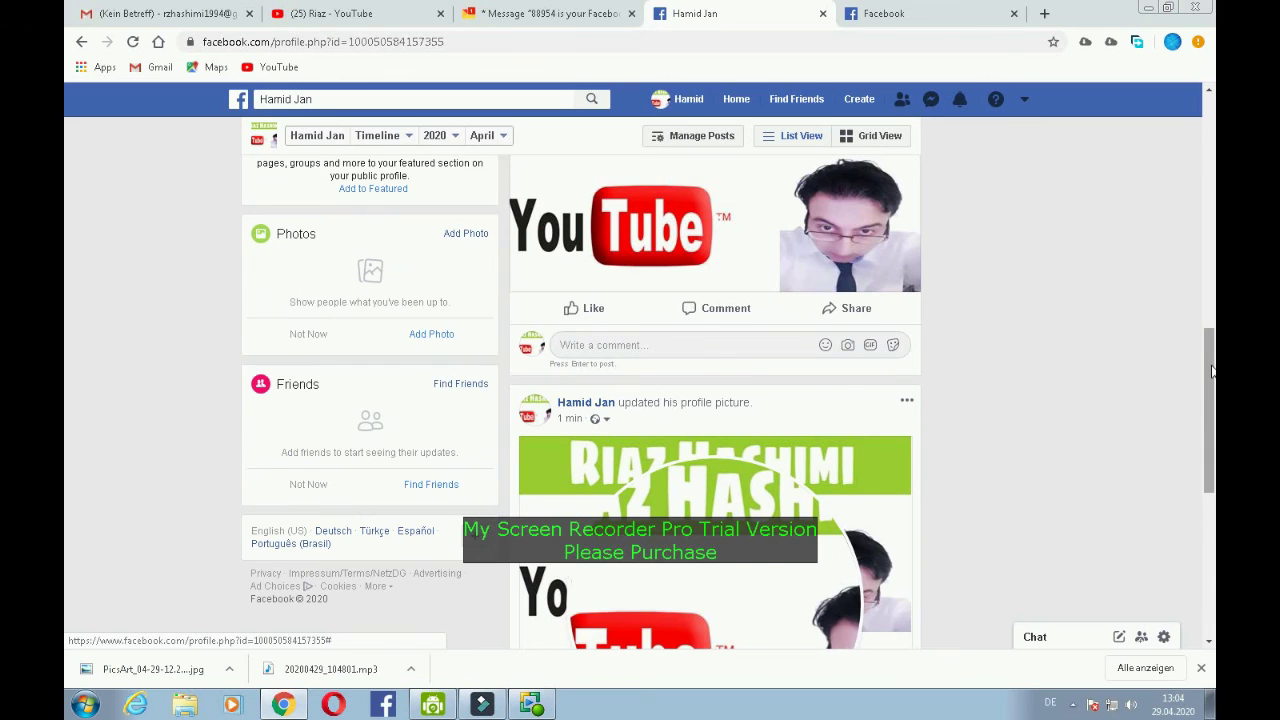
- Return to the top of the profile and skip the Background Info tip
scroll(1174, 338, "up", 2)
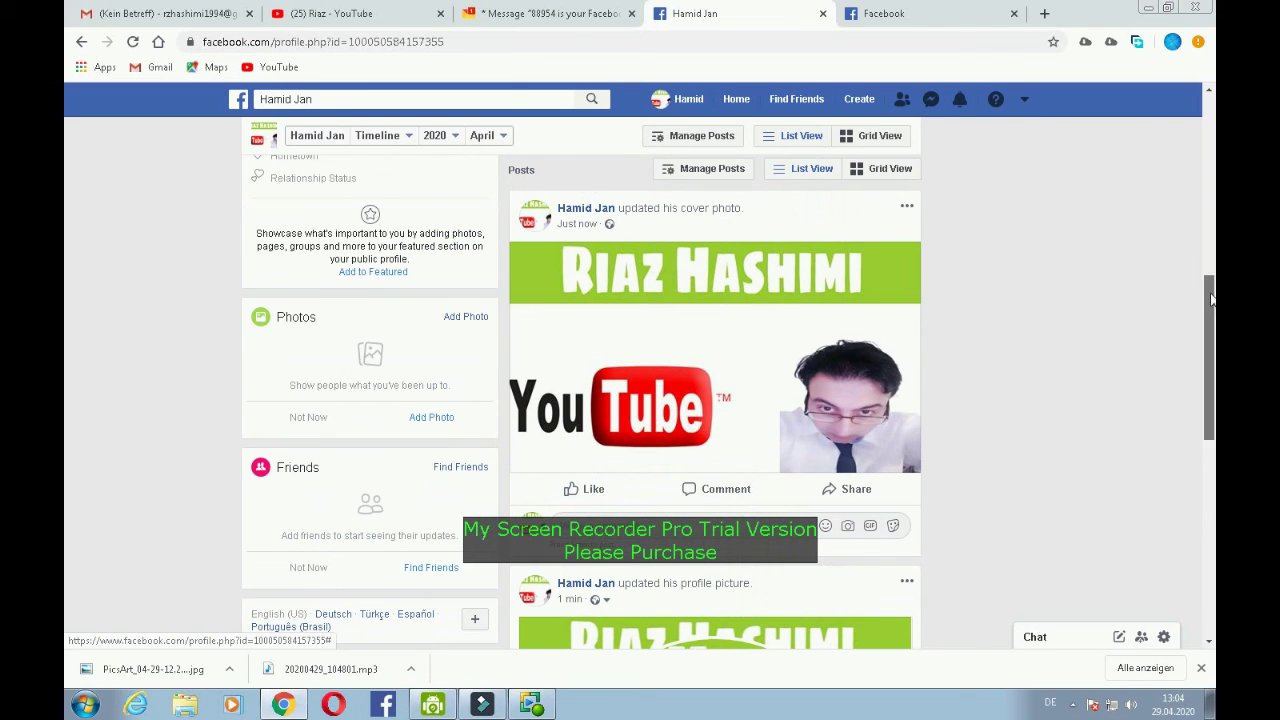
left_click_drag(1211, 292, 1212, 109)
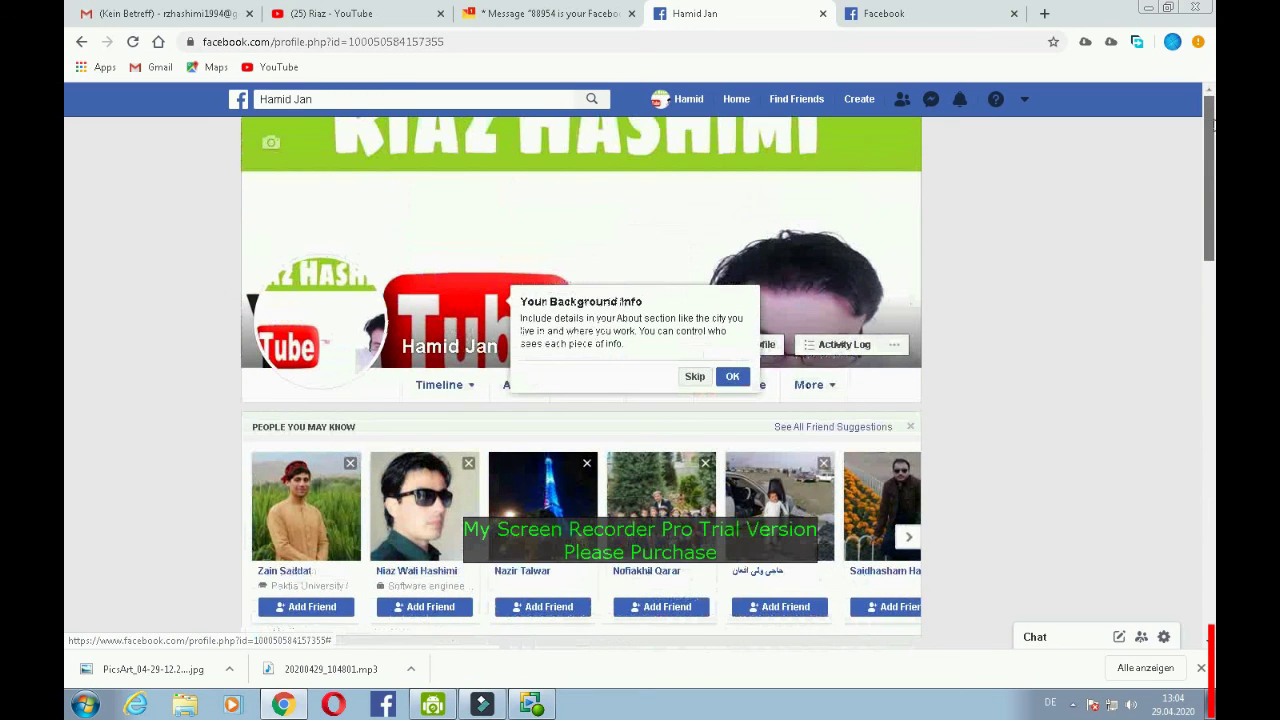
left_click(694, 377)
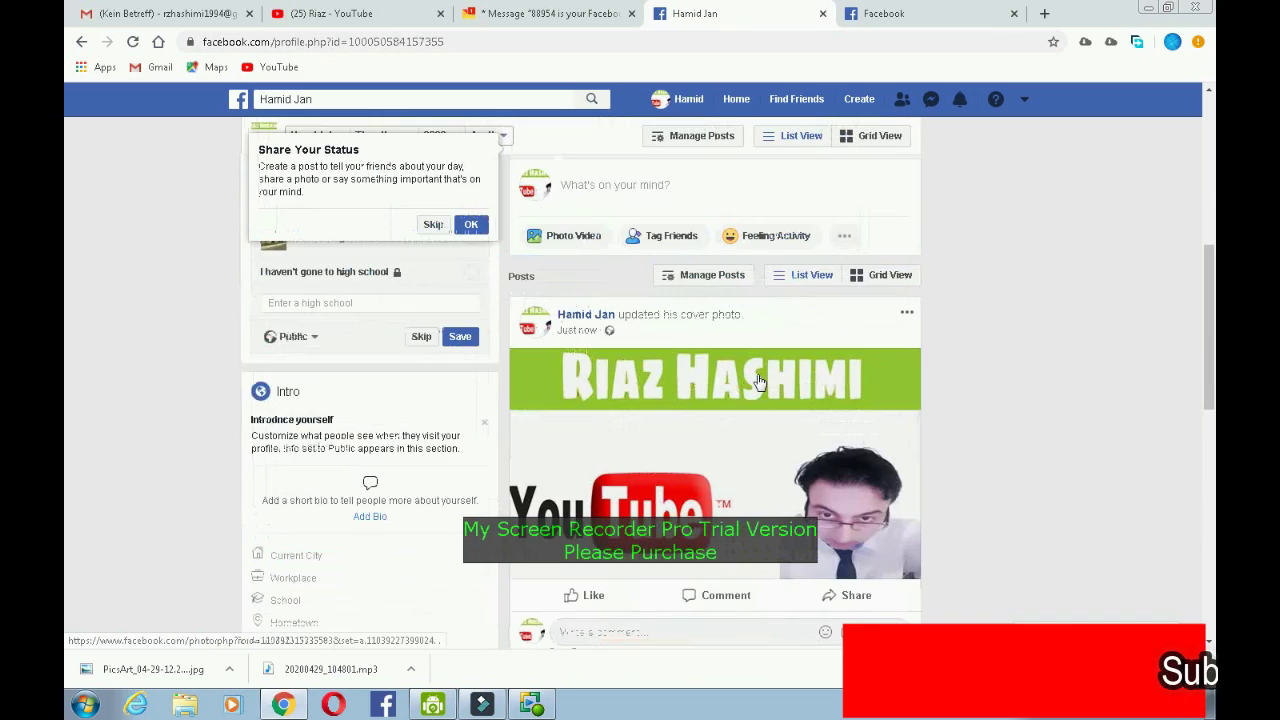
scroll(1040, 415, "up", 4)
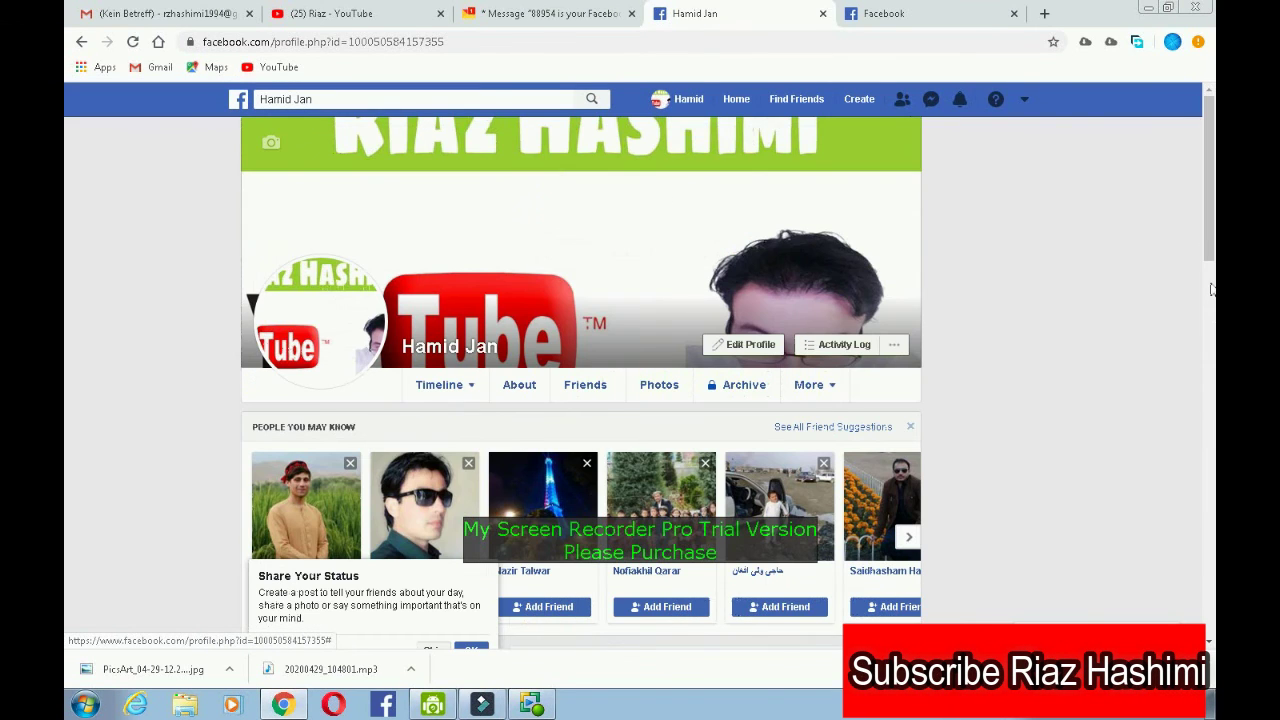